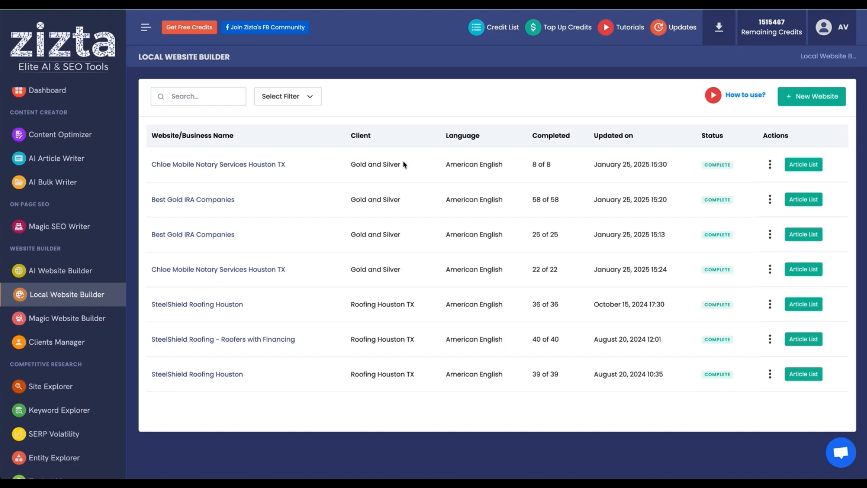
- Check the actions available for the first website in the list and start creating a new local website
left_click(771, 165)
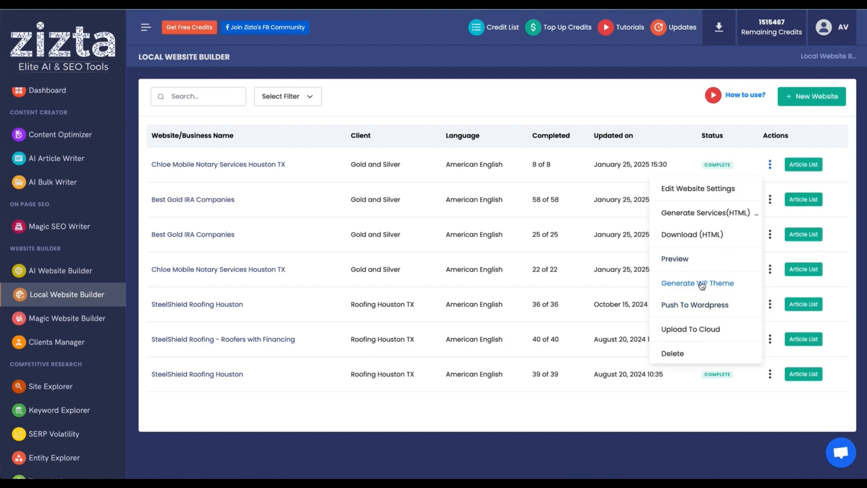
left_click(542, 113)
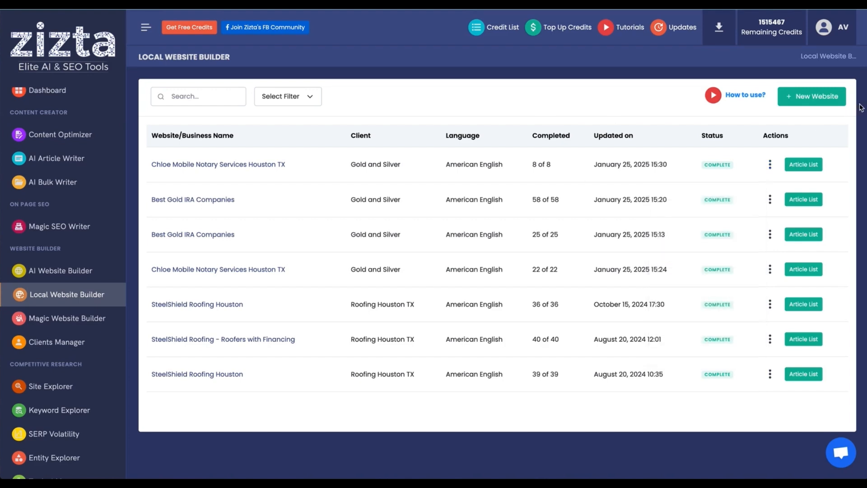
left_click(824, 103)
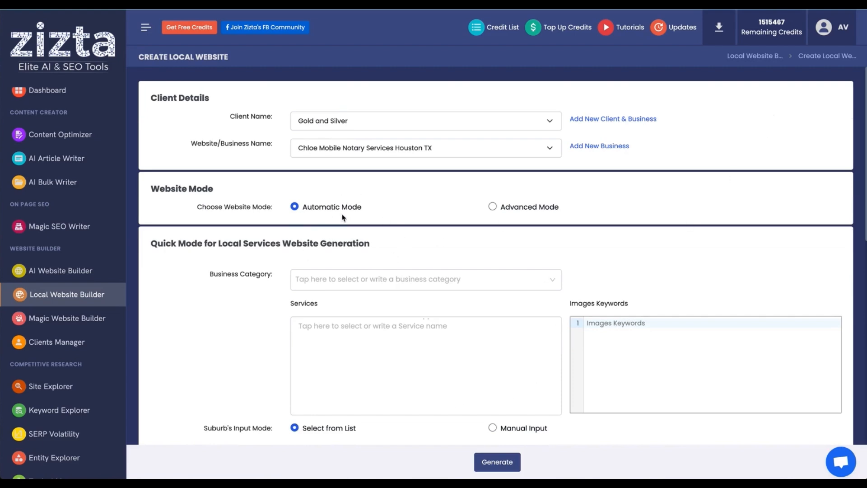
- Look through the Advanced Mode settings down to the themes and switch the website mode back to Automatic Mode
left_click(527, 211)
scroll(528, 214, "down", 5)
scroll(528, 214, "down", 10)
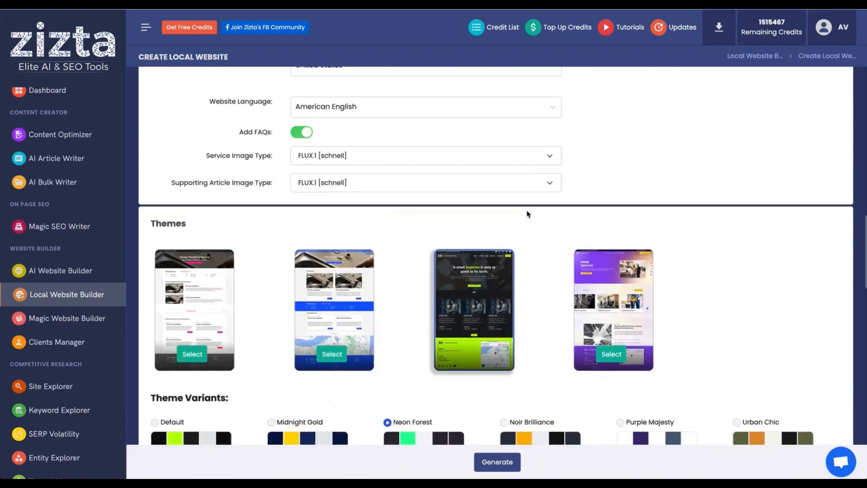
scroll(527, 214, "up", 20)
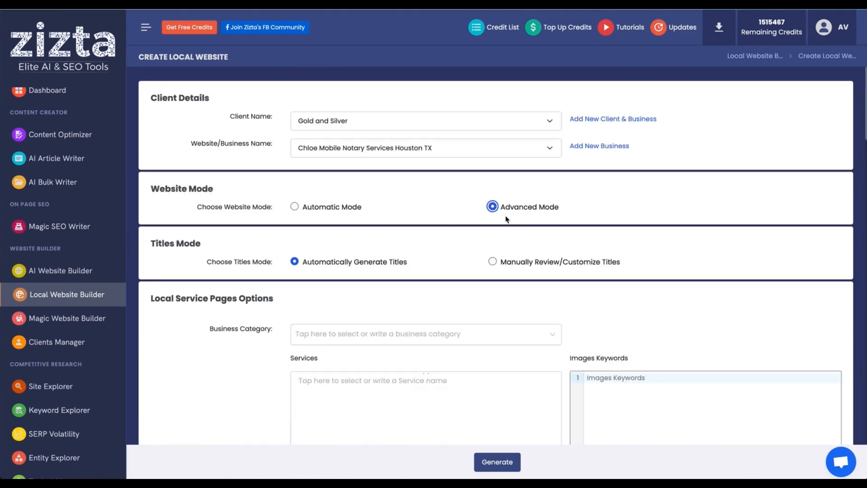
left_click(323, 213)
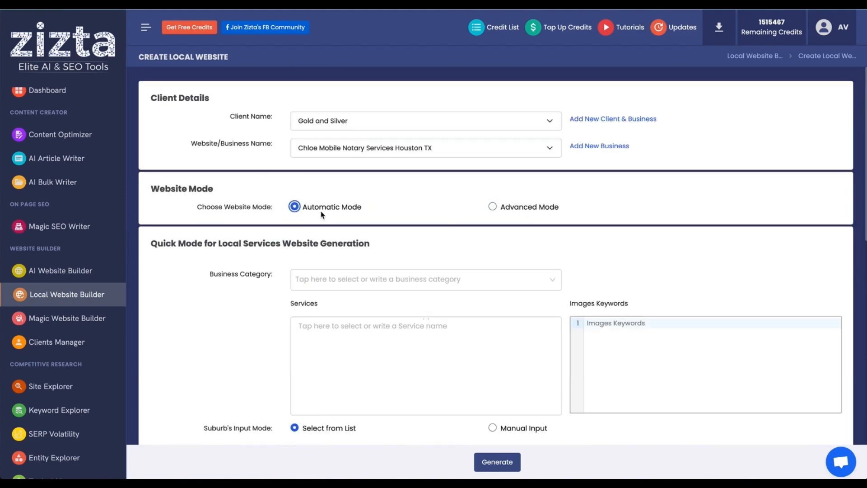
- Add a new business from its GMB profile by searching "Public Storage Houston, TX 77062" and selecting the second listing, in Webster
left_click(596, 149)
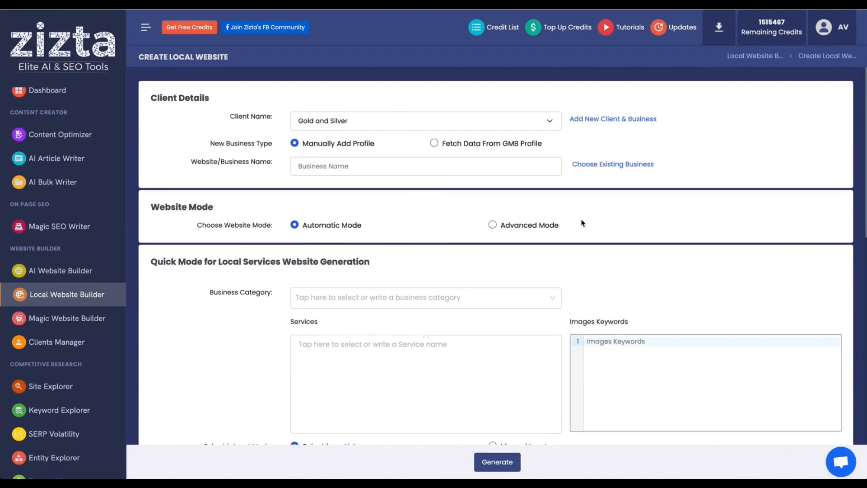
left_click(459, 144)
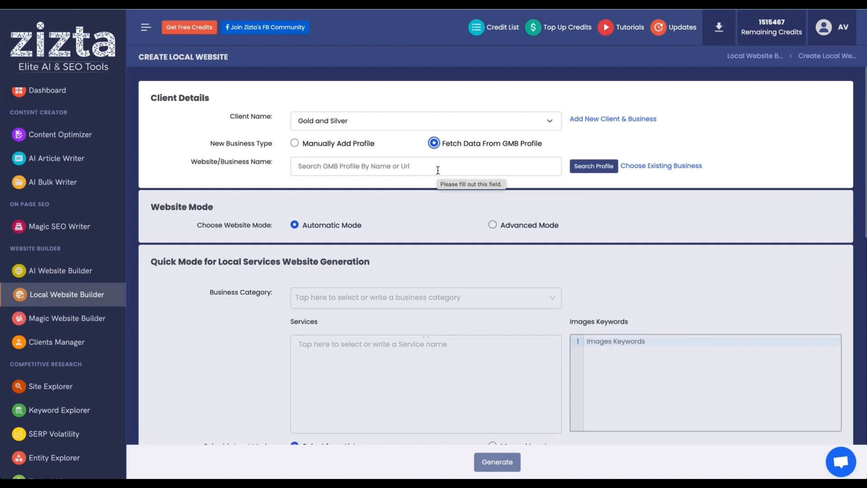
left_click(438, 170)
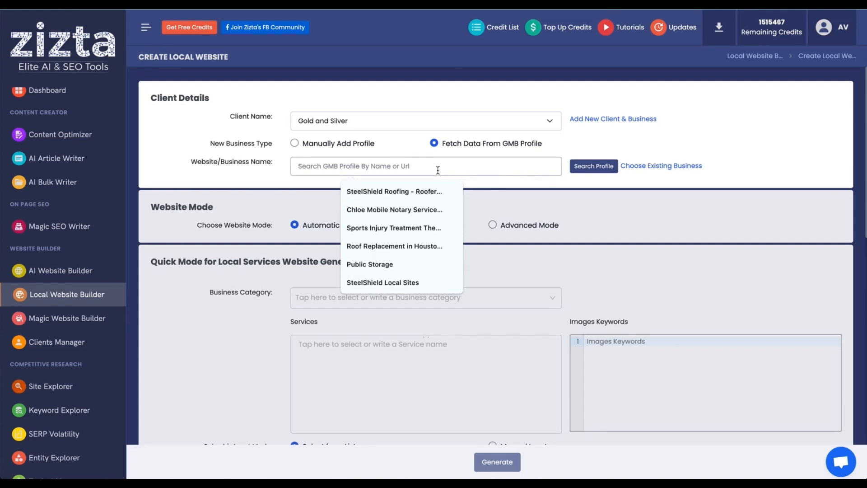
left_click(371, 264)
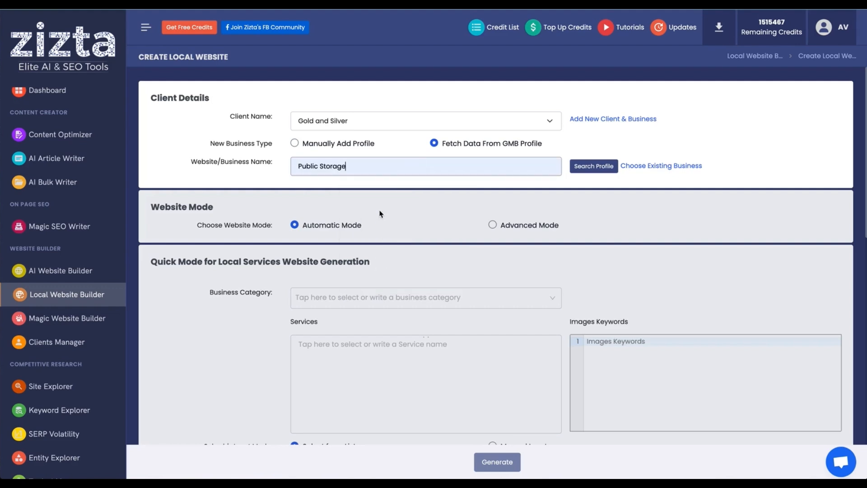
type("Houston, TX ")
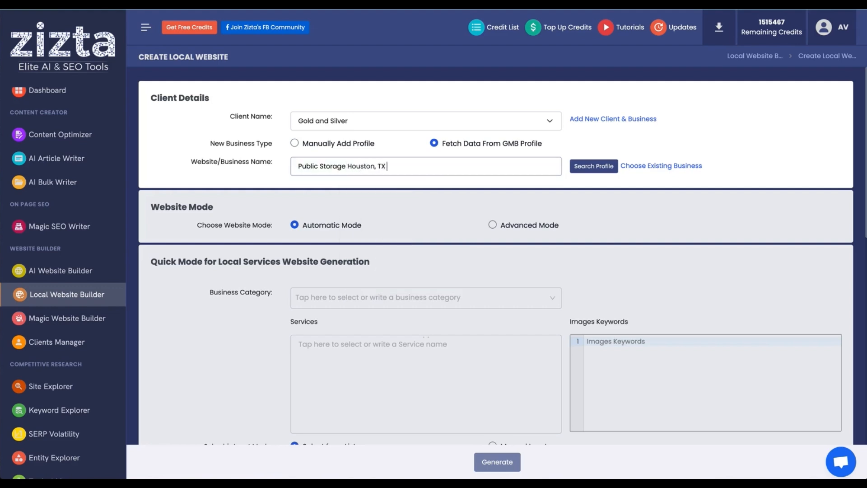
type("77062")
left_click(591, 171)
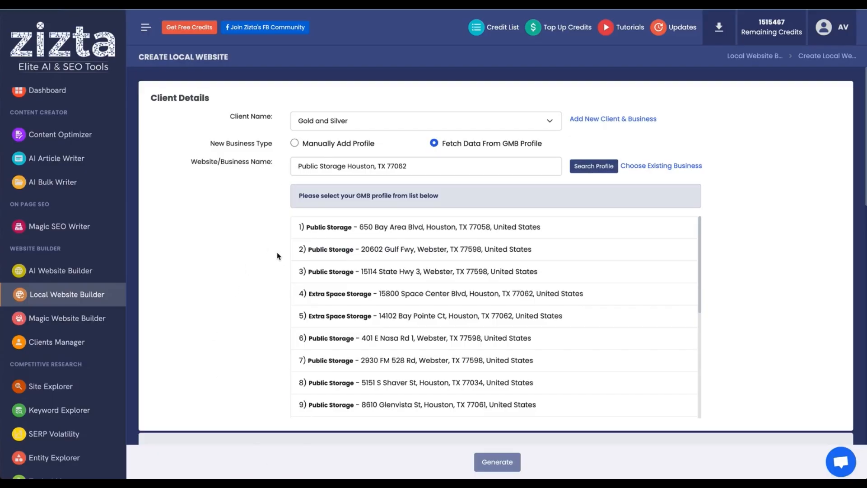
left_click(318, 251)
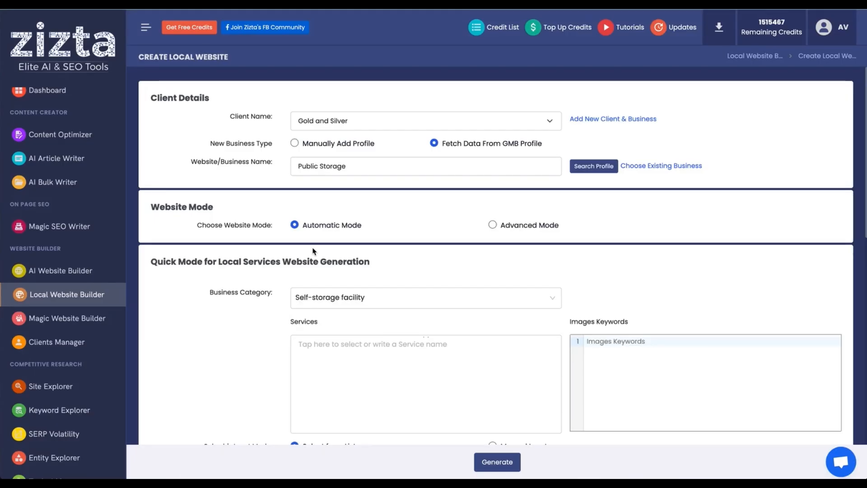
- Switch to Advanced Mode and review the fetched contact info in the website options, from phone to map link, without saving
left_click(512, 225)
scroll(512, 225, "down", 20)
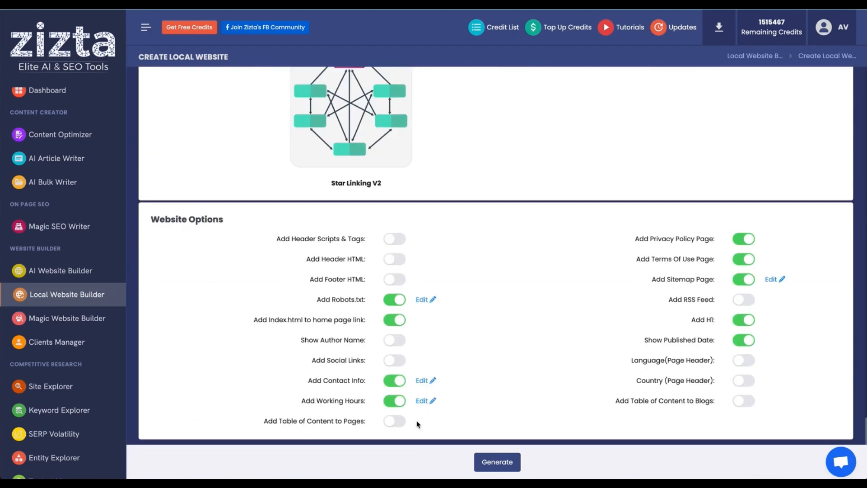
left_click(423, 382)
scroll(421, 257, "down", 3)
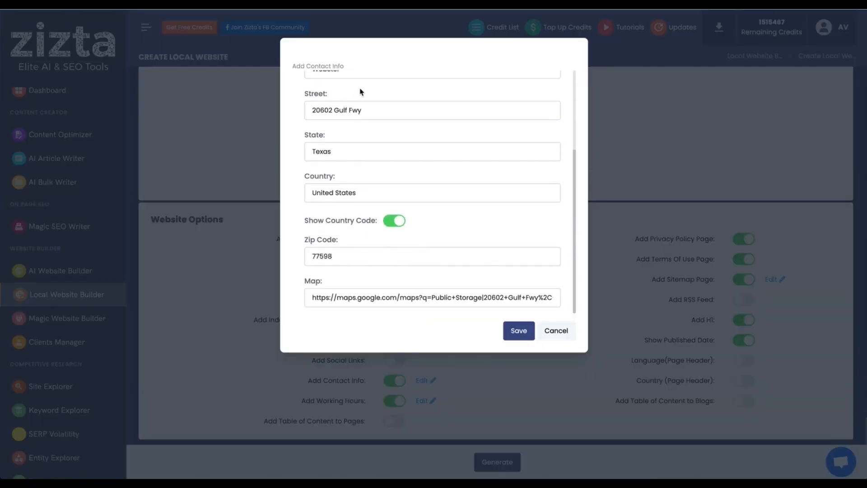
scroll(360, 89, "up", 3)
scroll(337, 231, "down", 2)
scroll(337, 231, "down", 1)
scroll(343, 176, "up", 3)
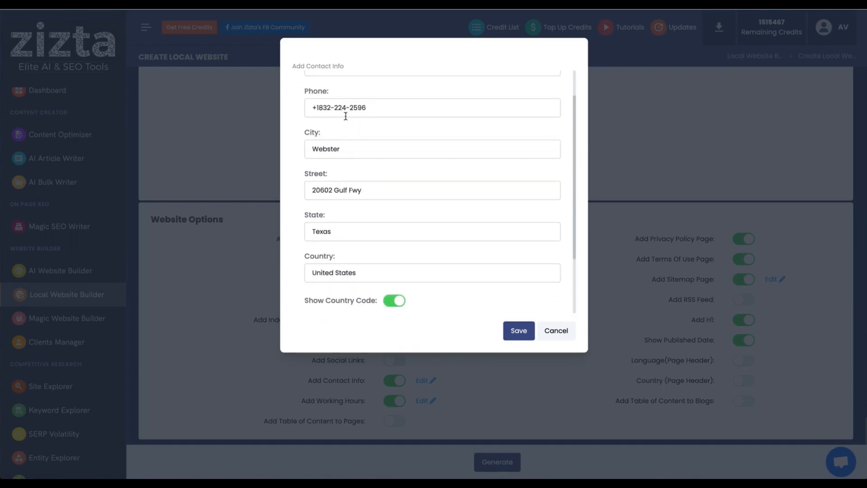
scroll(356, 105, "down", 2)
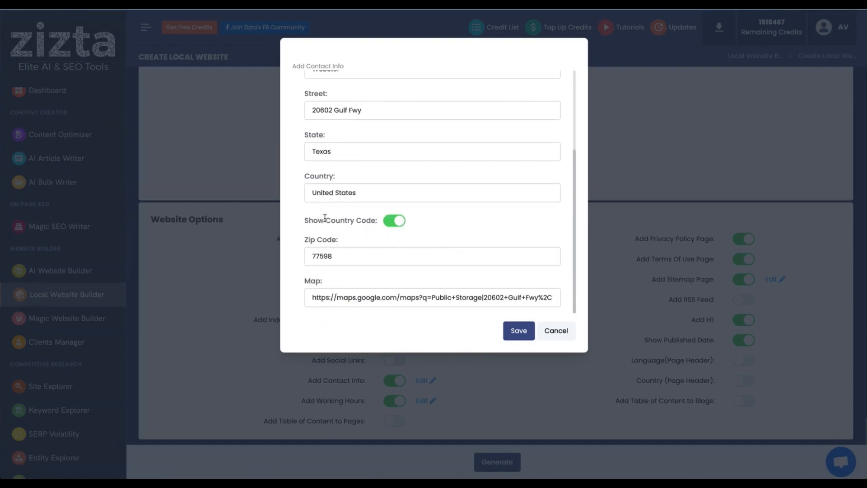
left_click_drag(316, 297, 558, 340)
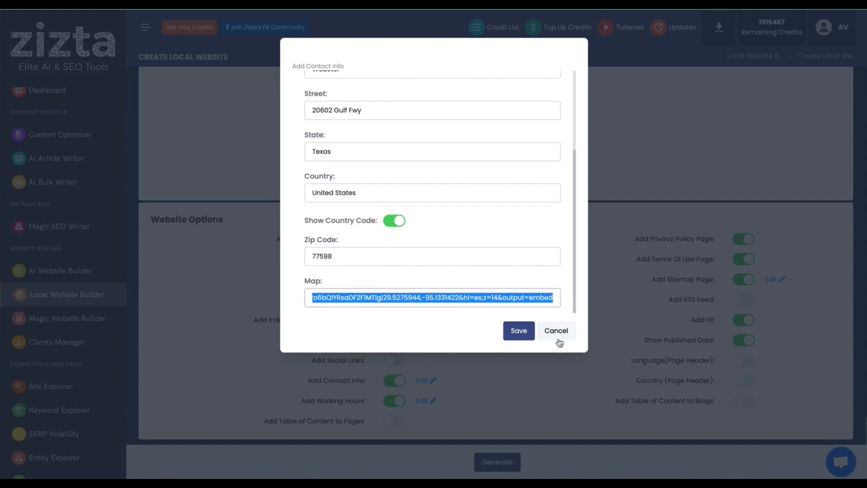
left_click(557, 332)
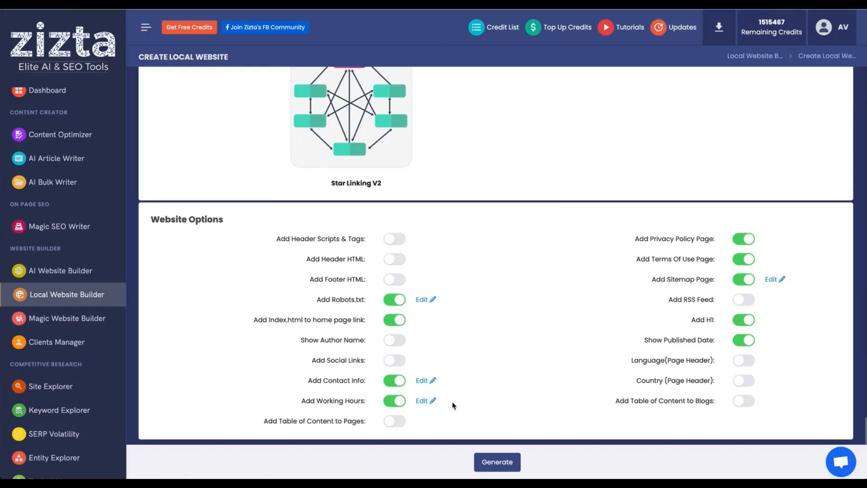
- Review the fetched working hours for each weekday, close them, and set the website mode back to Automatic Mode
left_click(425, 401)
scroll(431, 207, "down", 8)
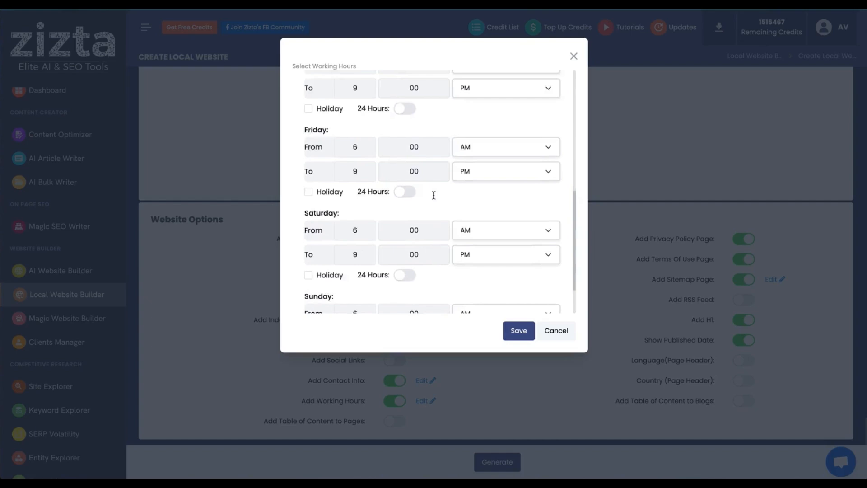
scroll(457, 189, "up", 8)
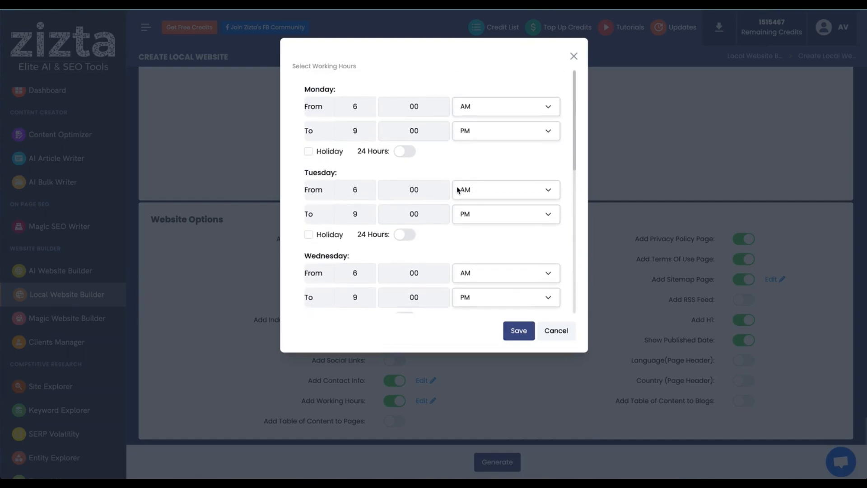
left_click(572, 56)
scroll(336, 346, "up", 10)
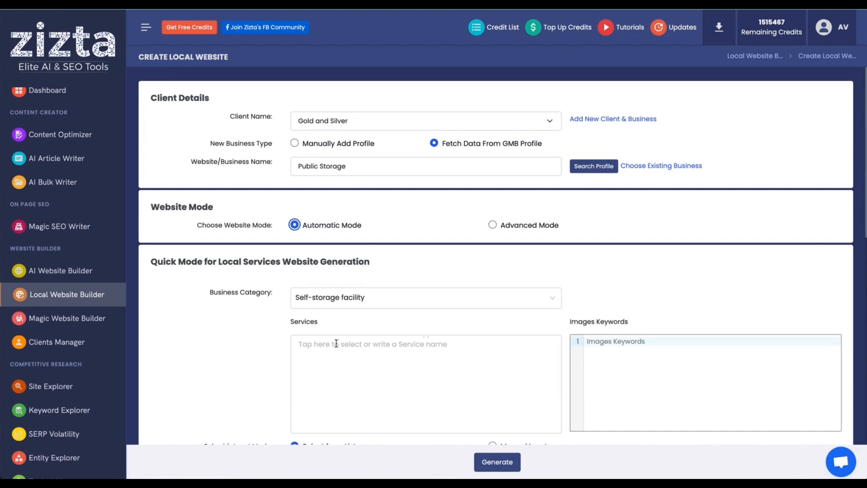
scroll(337, 344, "down", 3)
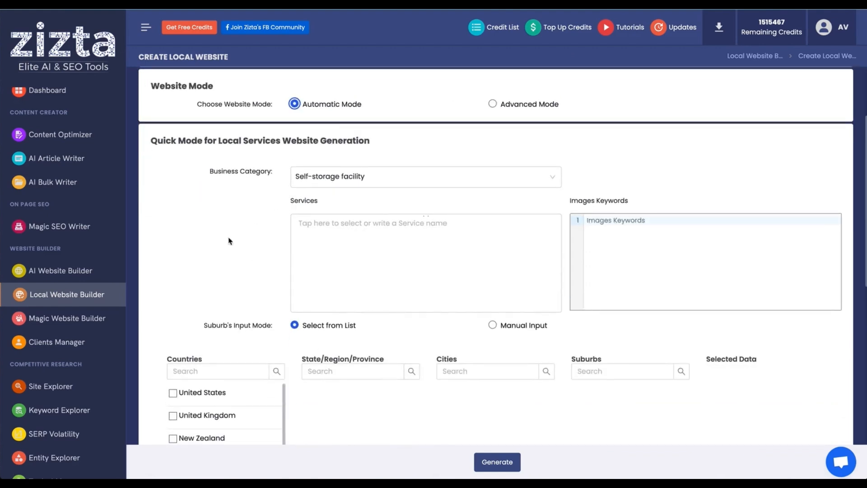
scroll(209, 228, "up", 3)
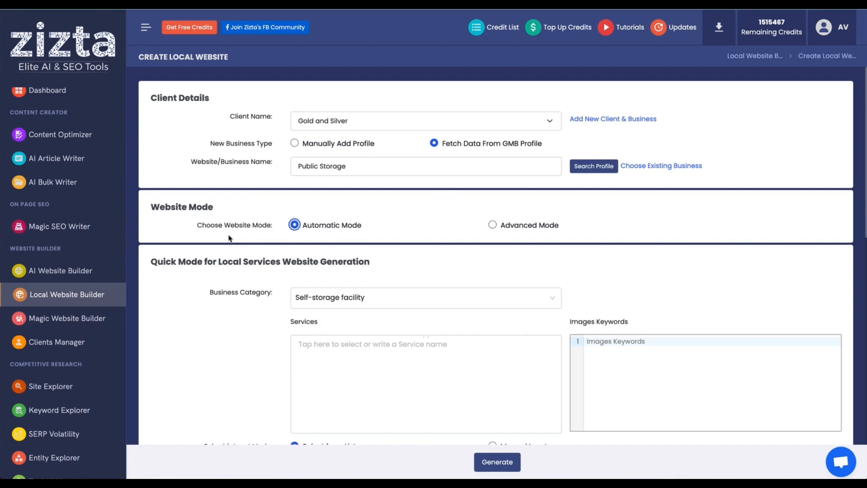
scroll(204, 348, "down", 1)
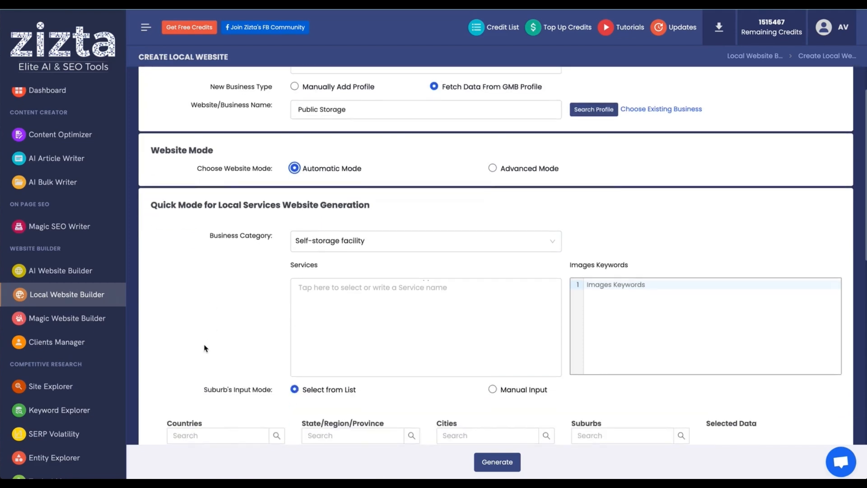
- Inspect the Best Gold IRA Companies business details under the Gold and Silver client in Clients Manager, and return to the website form
right_click(69, 352)
left_click(86, 354)
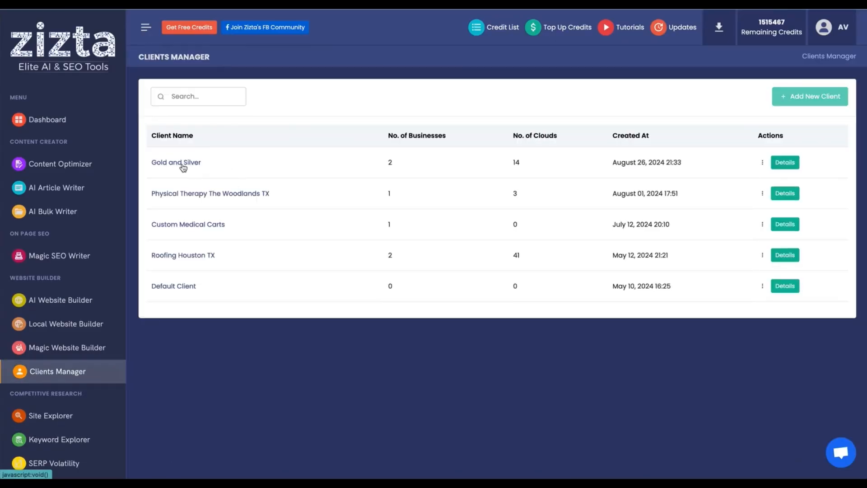
left_click(183, 168)
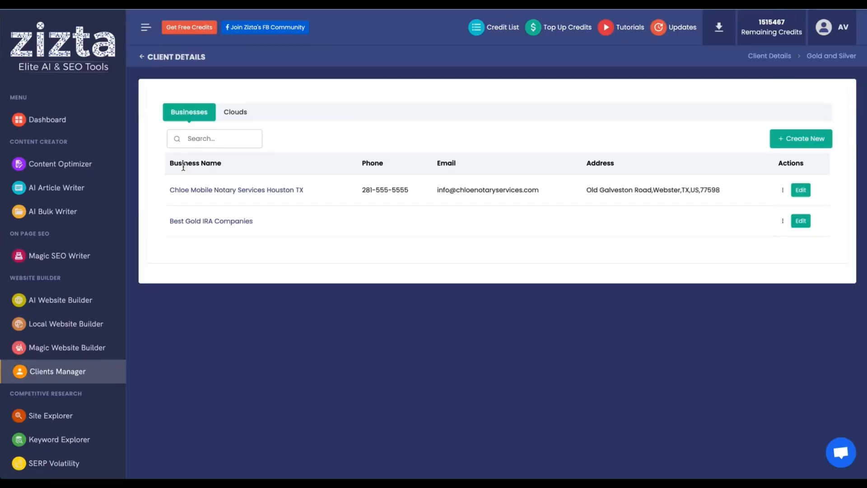
left_click(799, 221)
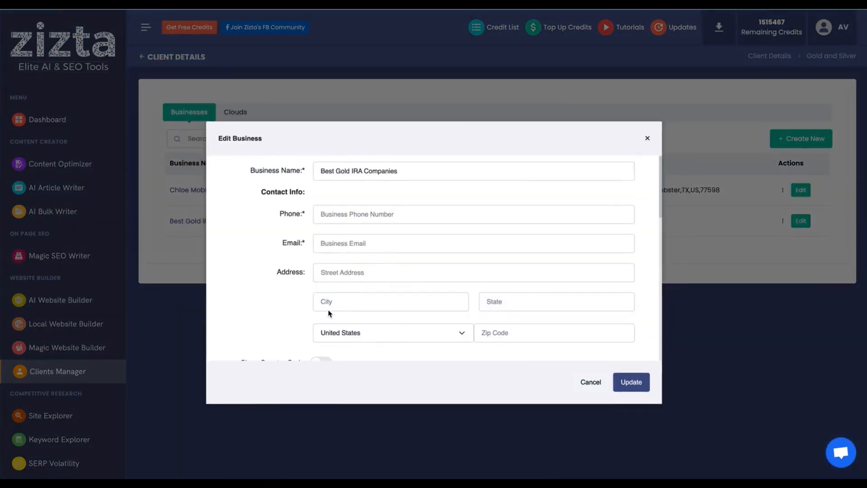
scroll(319, 290, "down", 10)
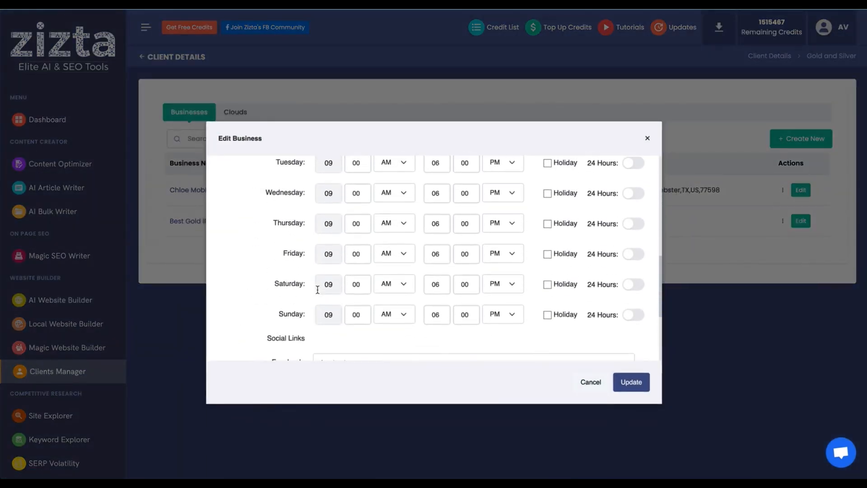
scroll(406, 231, "down", 3)
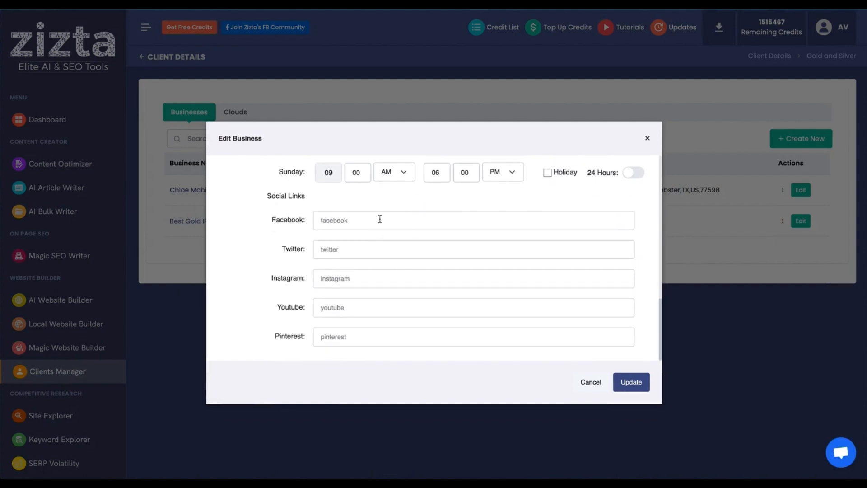
left_click(643, 143)
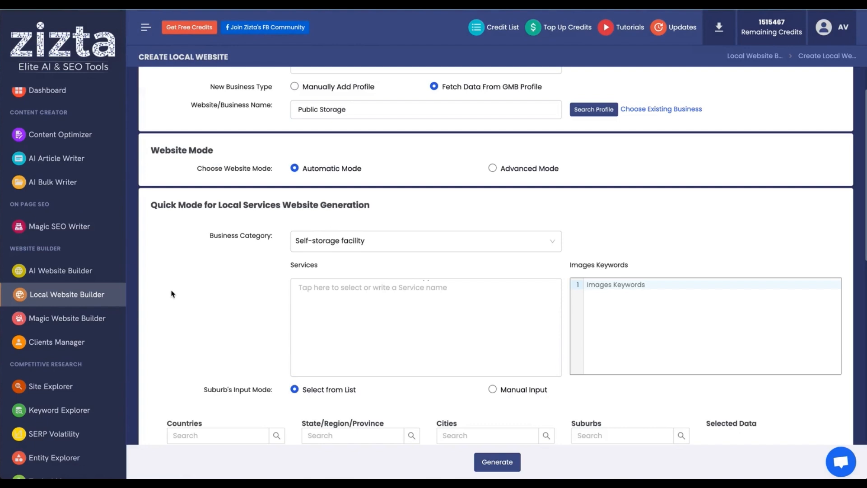
- Browse the available business categories and leave the list without changing the selected category
scroll(171, 294, "down", 1)
scroll(171, 294, "up", 1)
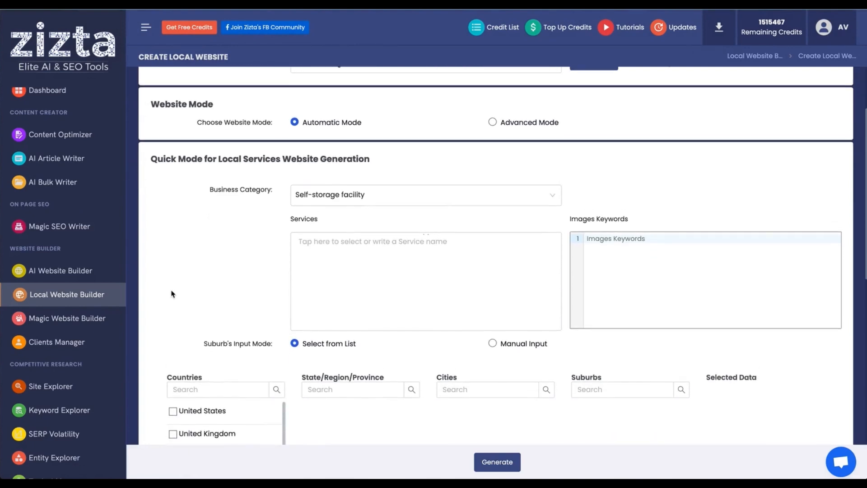
left_click(367, 192)
scroll(363, 282, "up", 3)
scroll(363, 282, "up", 15)
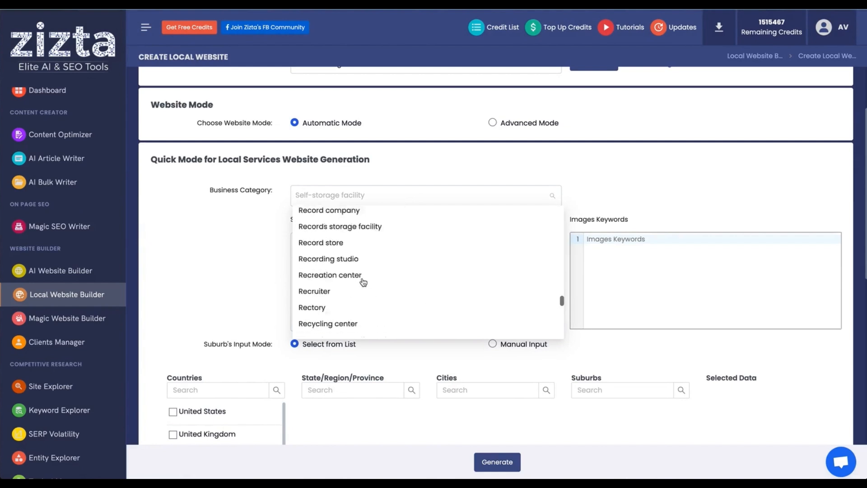
scroll(363, 282, "up", 15)
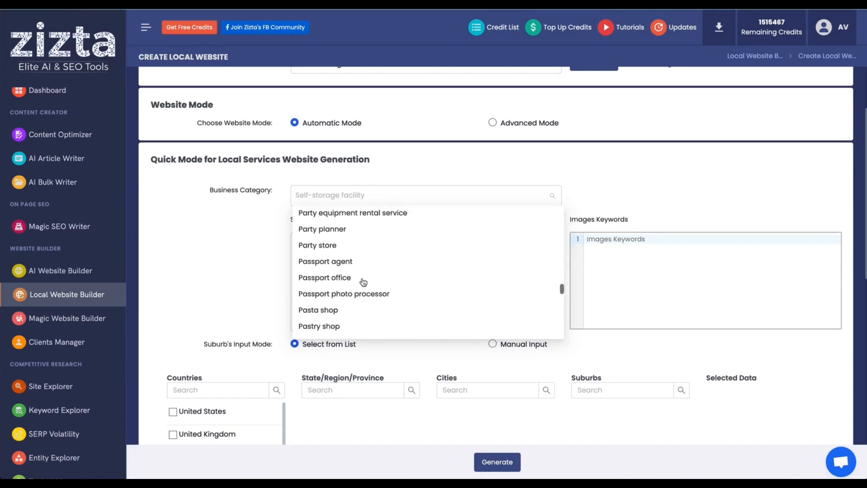
scroll(363, 282, "up", 15)
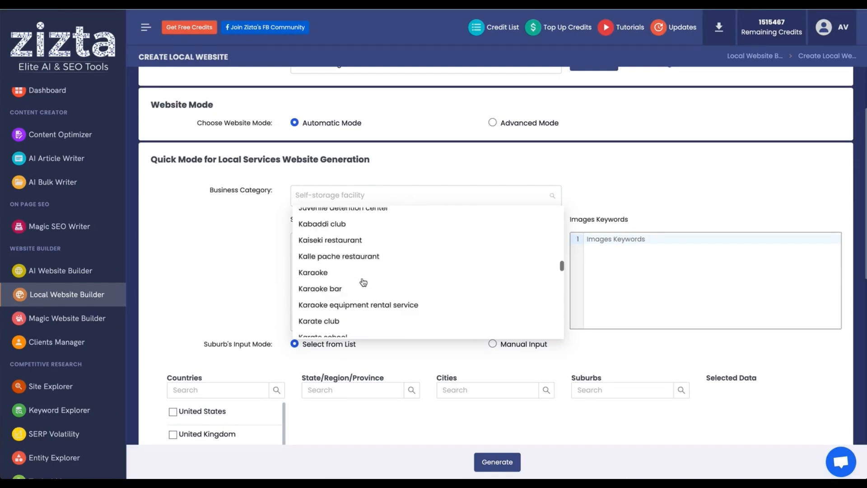
scroll(364, 283, "up", 15)
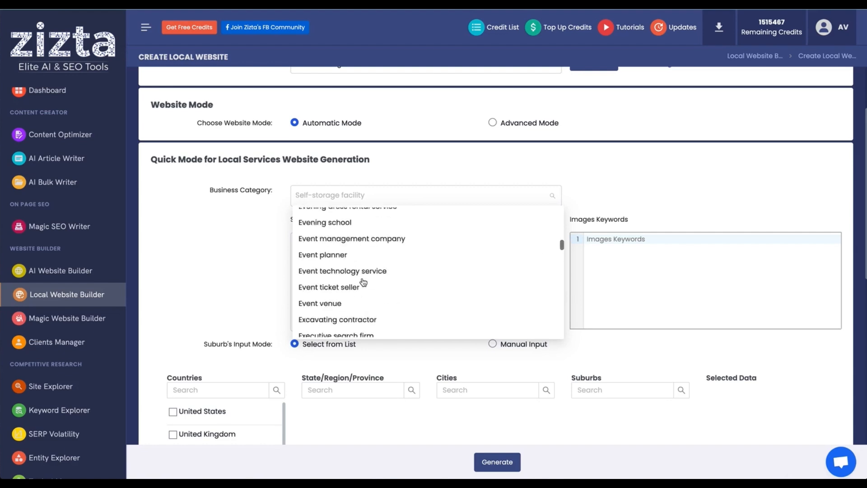
scroll(364, 282, "up", 5)
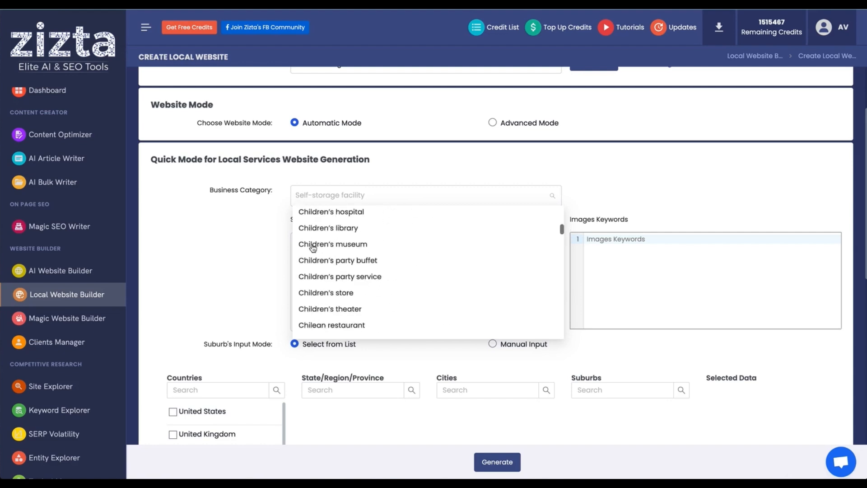
left_click(163, 281)
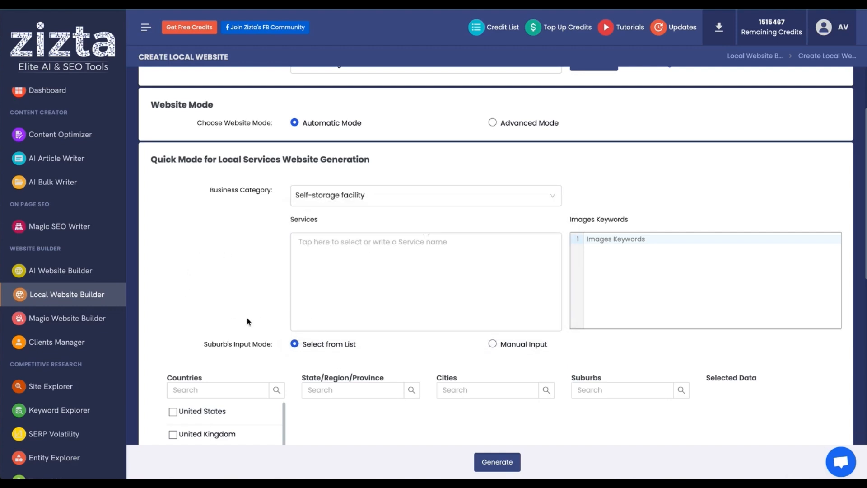
- Add Secure Storage Units, Climate-Controlled Storage Units, and Packing and Moving Supplies as the website's services
scroll(247, 322, "down", 1)
scroll(218, 282, "up", 1)
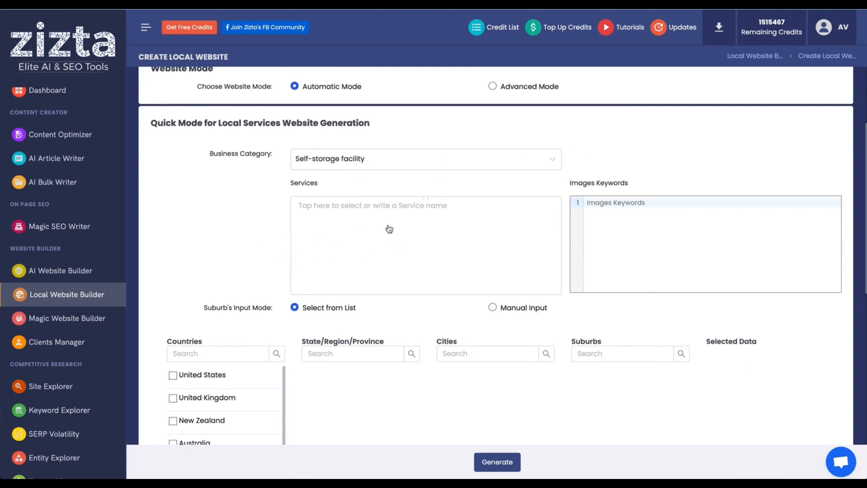
left_click(389, 207)
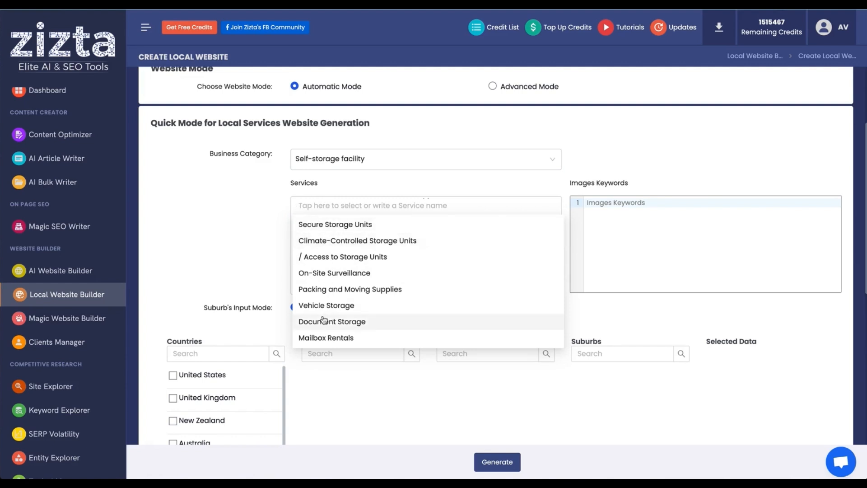
left_click(346, 224)
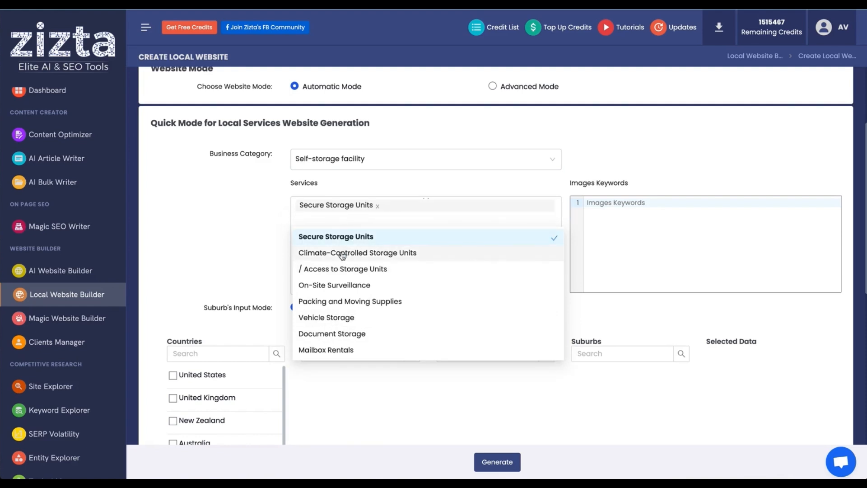
left_click(342, 256)
scroll(345, 312, "down", 1)
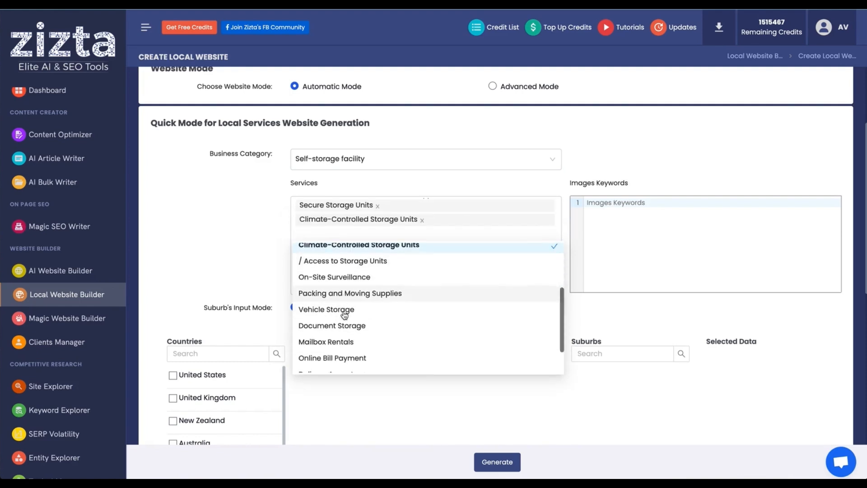
left_click(353, 277)
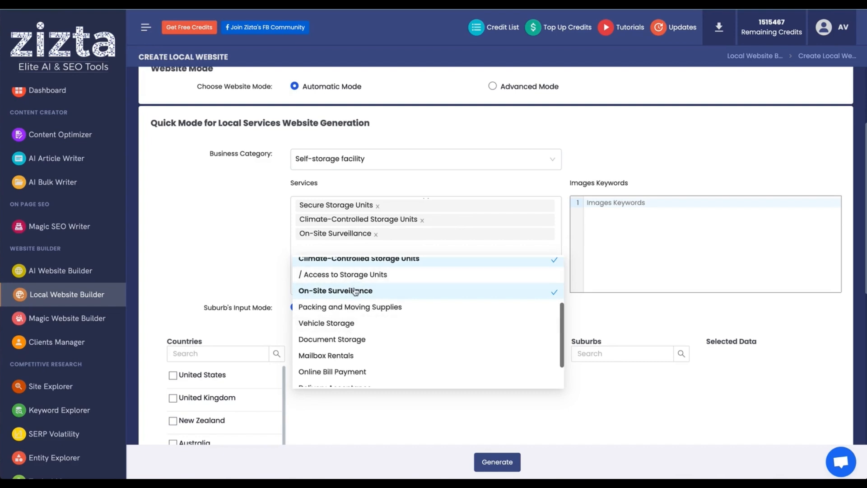
left_click(355, 292)
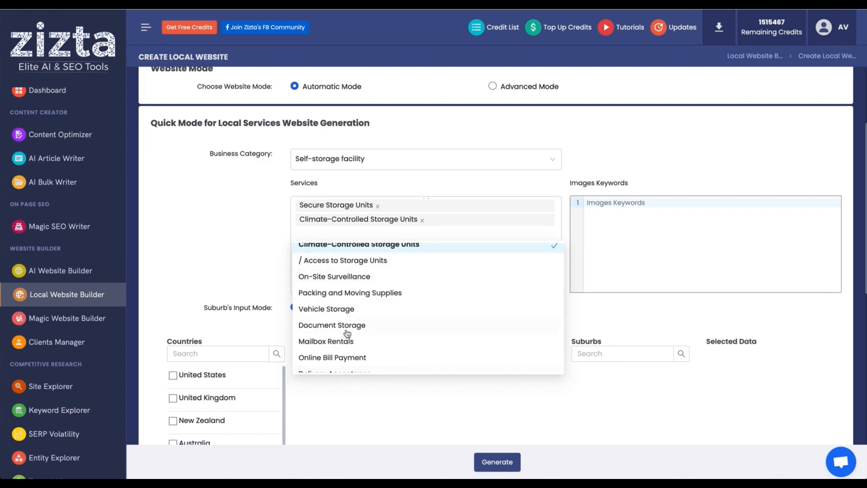
scroll(347, 333, "down", 1)
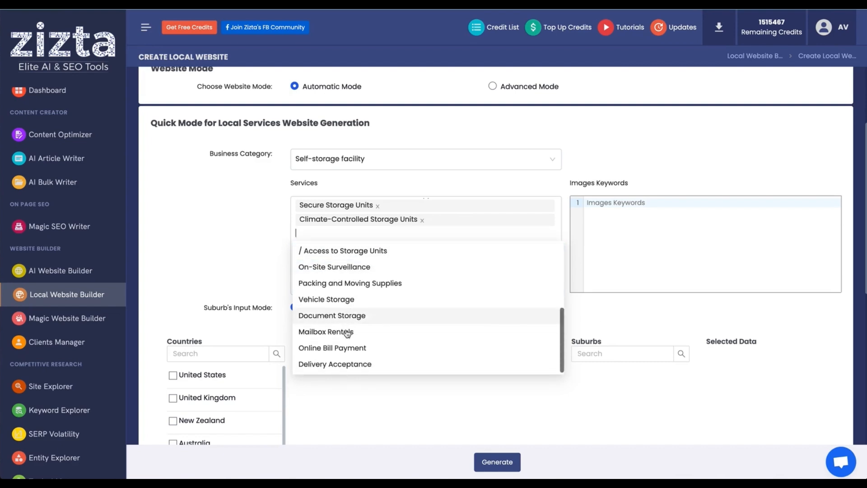
left_click(359, 285)
left_click(252, 257)
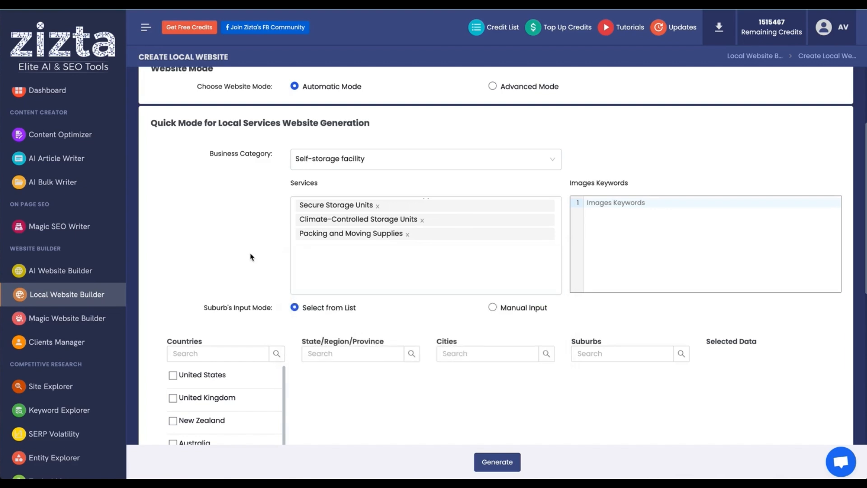
scroll(243, 256, "down", 1)
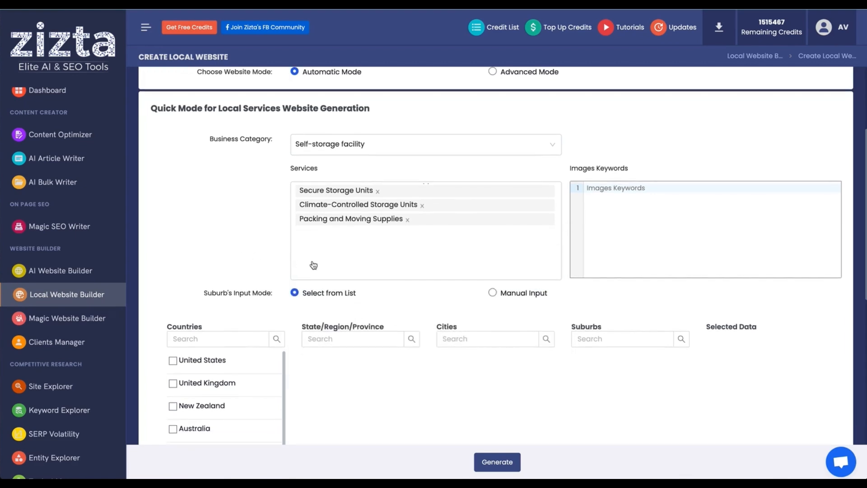
left_click(331, 233)
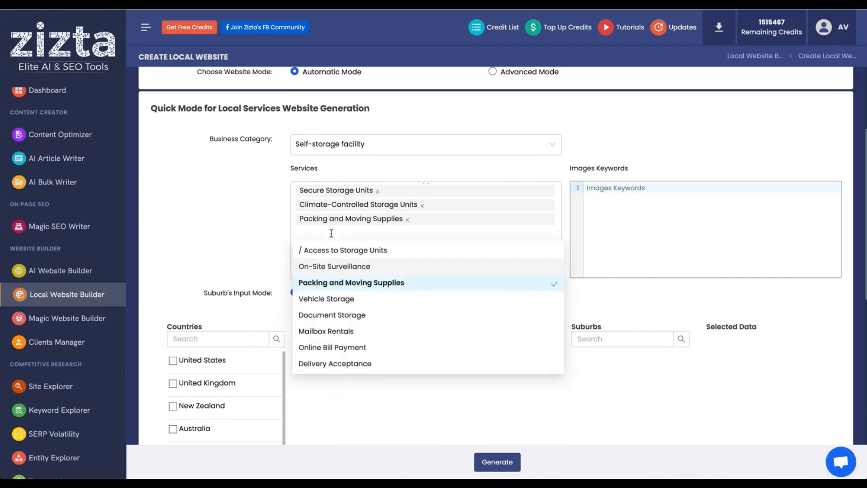
left_click(215, 234)
- Switch to Pexels, search its photos for "storage" from the home page, and check whether the results suit the website
left_click(695, 219)
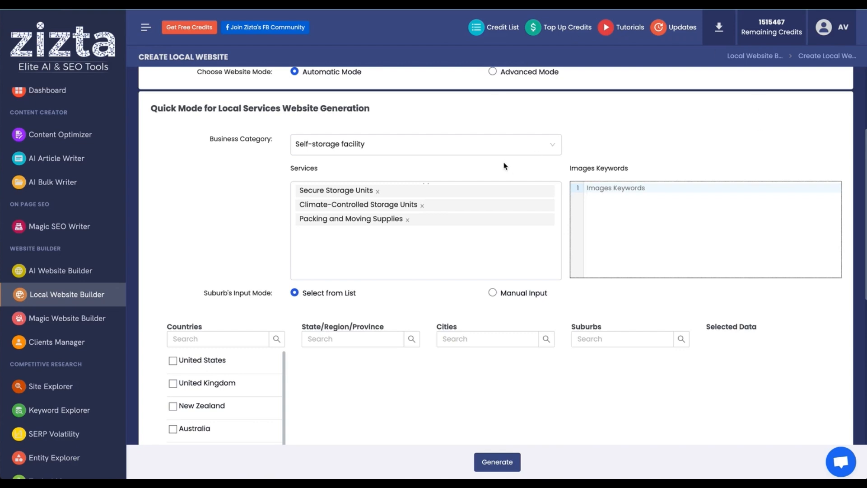
left_click(640, 215)
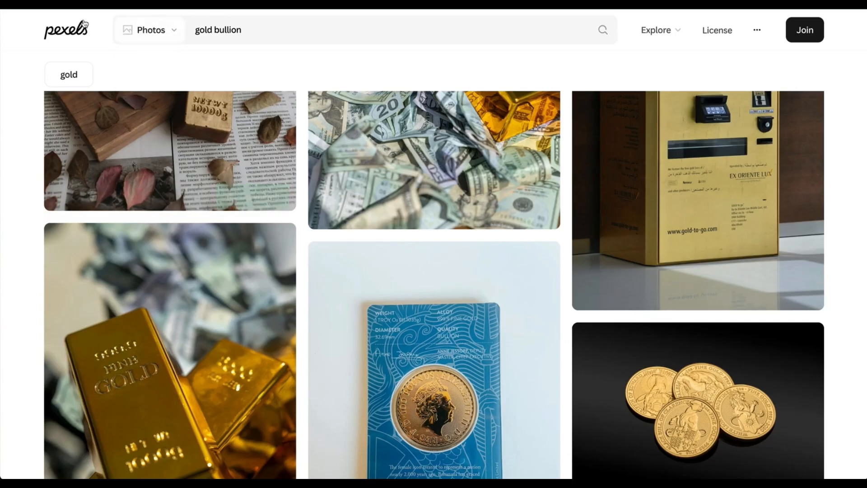
left_click(65, 29)
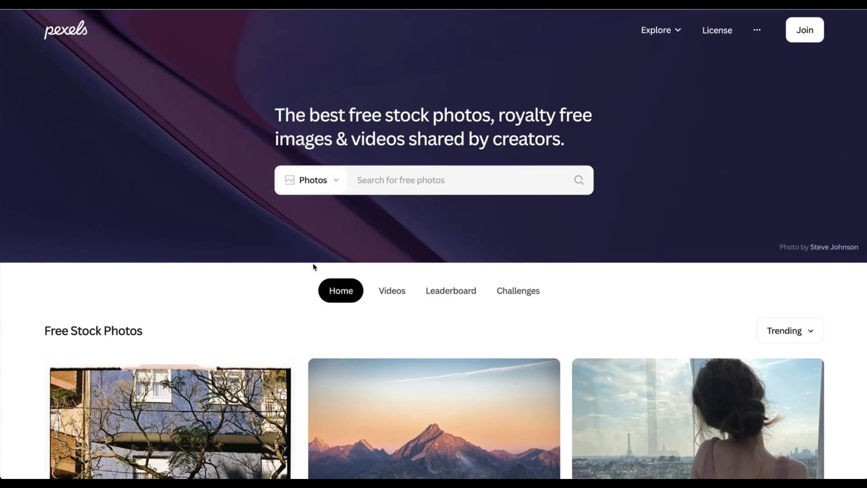
left_click(407, 188)
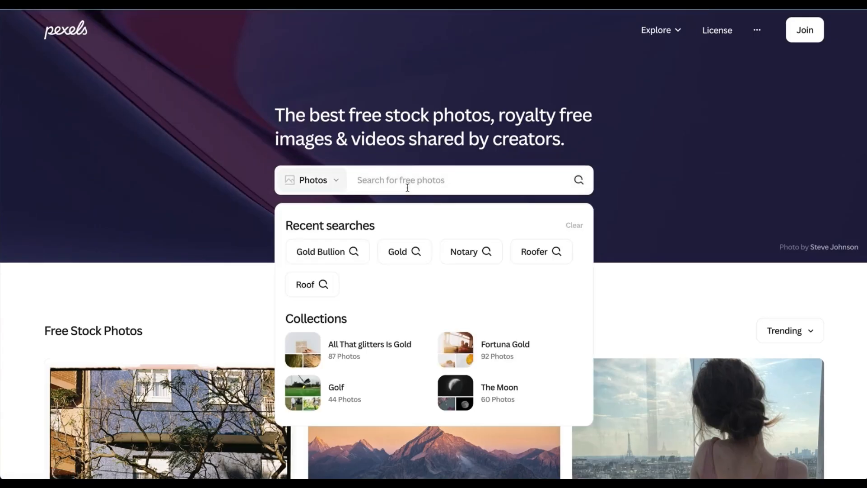
type("storage")
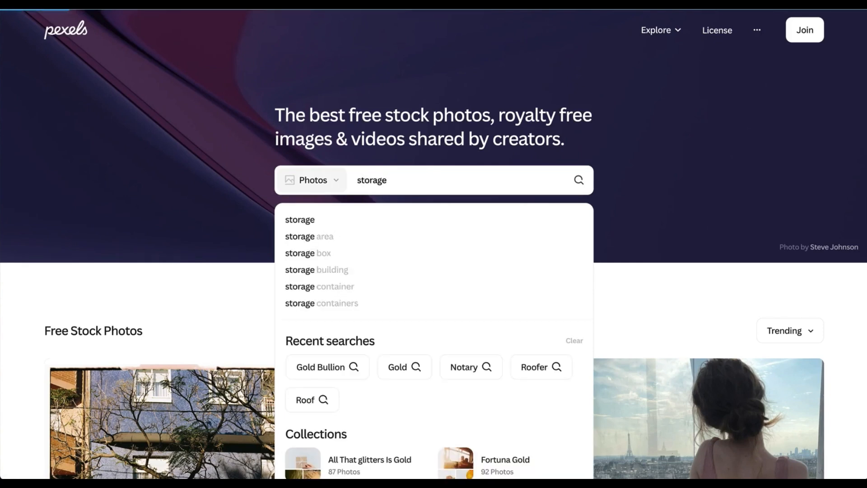
key("Return")
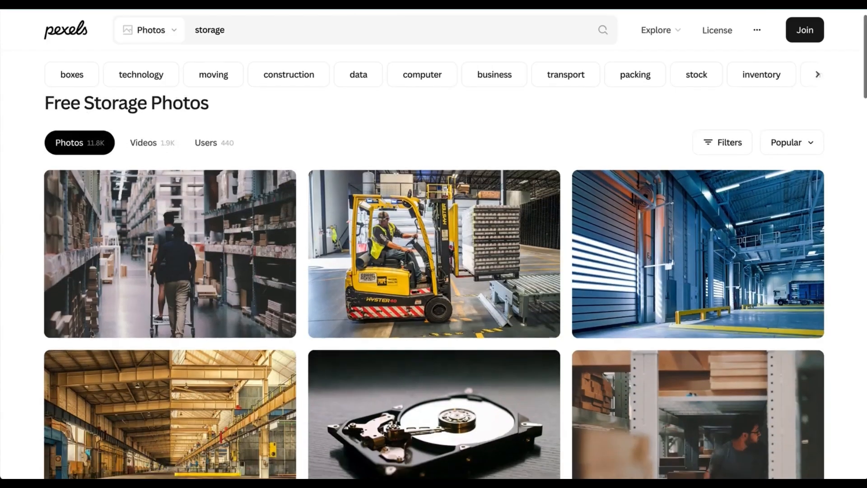
scroll(433, 271, "down", 20)
scroll(434, 271, "down", 5)
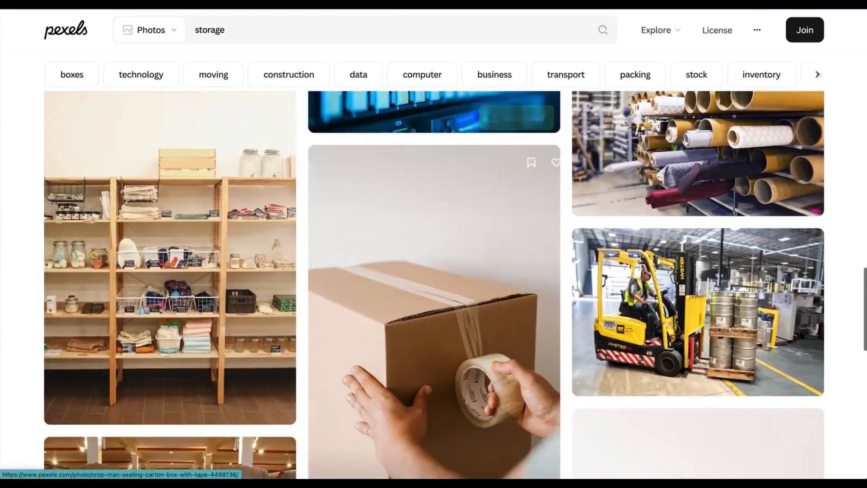
scroll(434, 272, "up", 20)
scroll(434, 271, "up", 10)
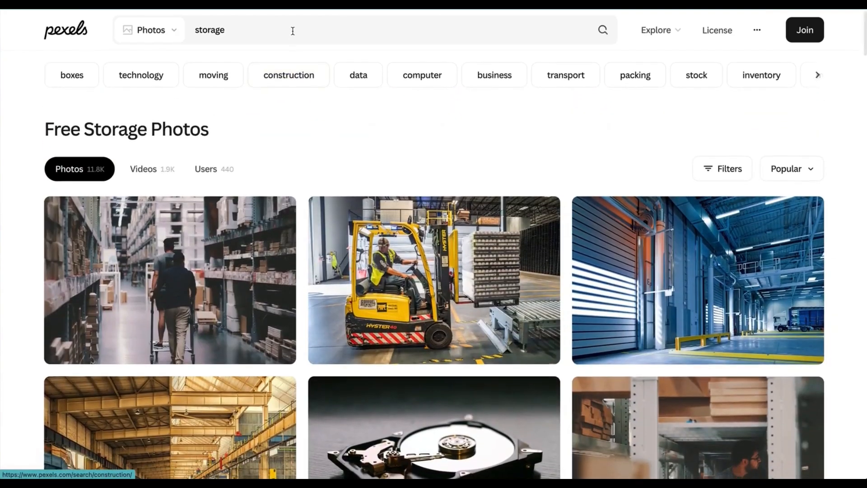
- Refine the Pexels photo search to "storage unit" and look through the results for suitable website images
left_click(293, 30)
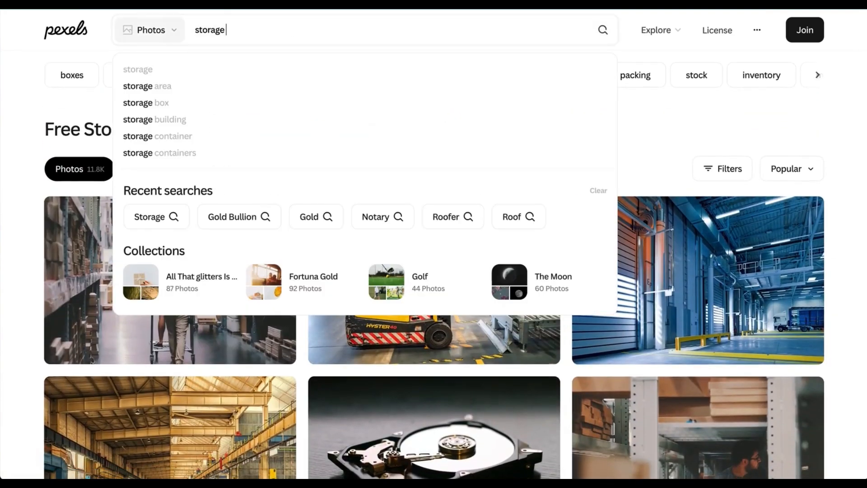
type("unit")
key("Return")
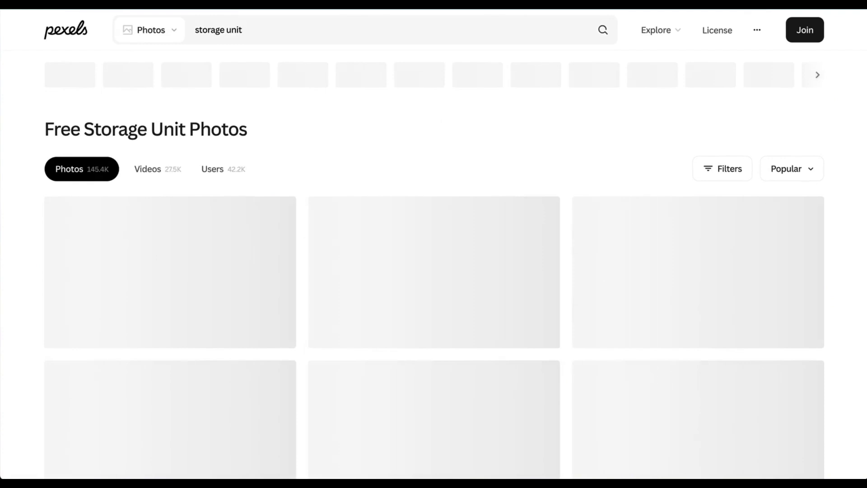
scroll(435, 301, "down", 1)
scroll(435, 301, "down", 15)
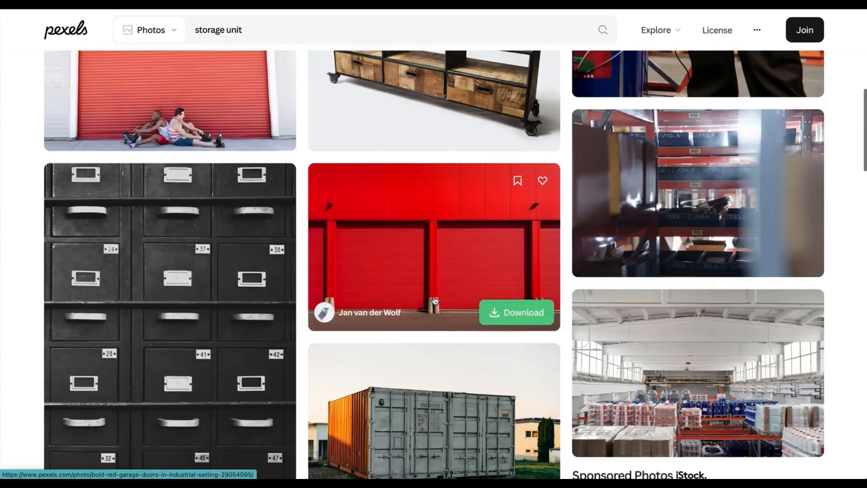
scroll(435, 301, "down", 20)
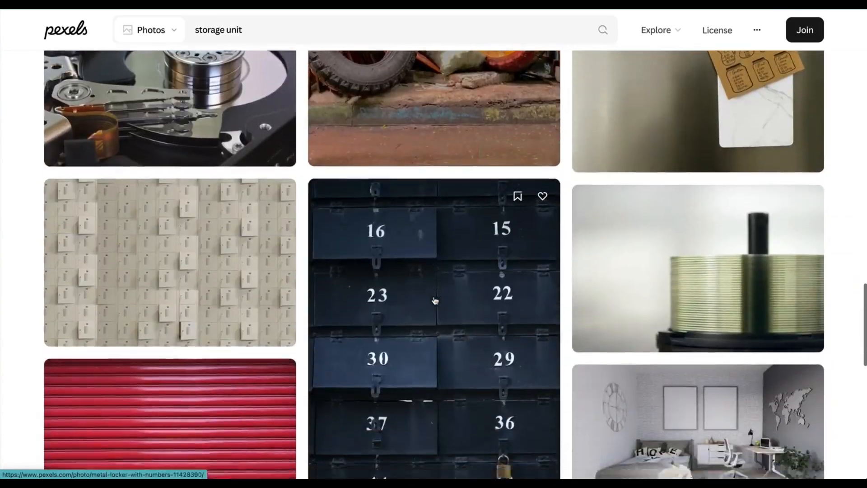
scroll(435, 301, "up", 14)
scroll(435, 300, "up", 20)
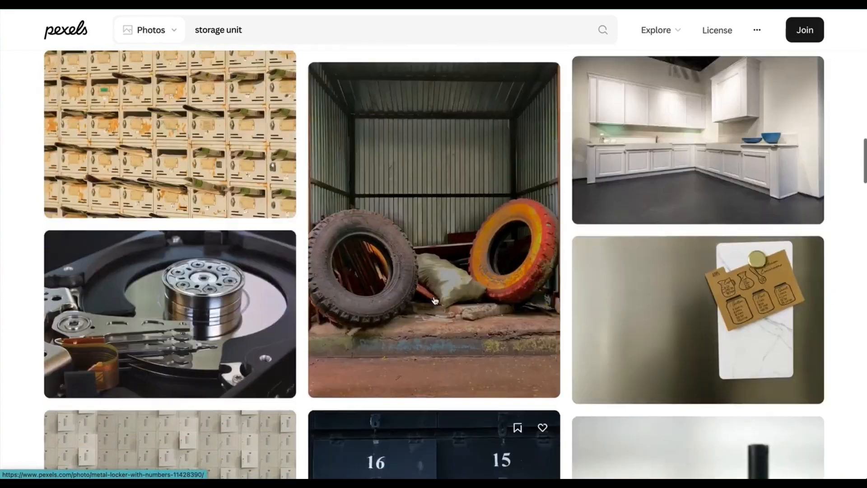
scroll(435, 299, "down", 10)
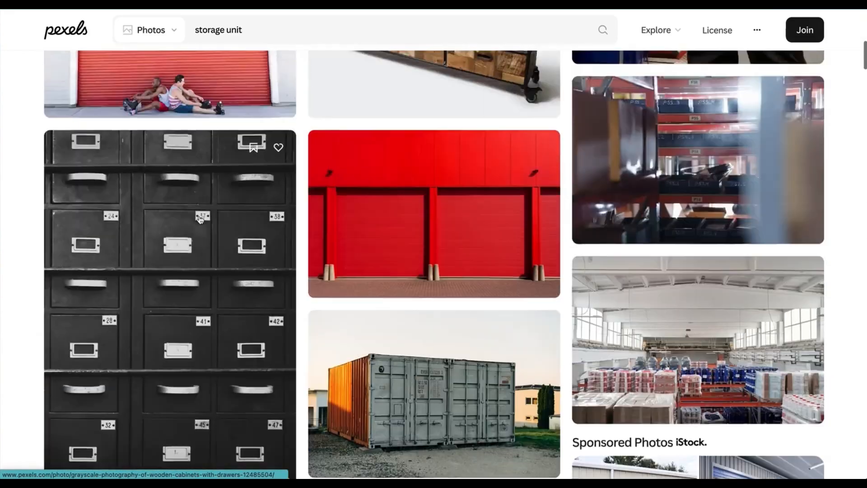
scroll(435, 299, "up", 10)
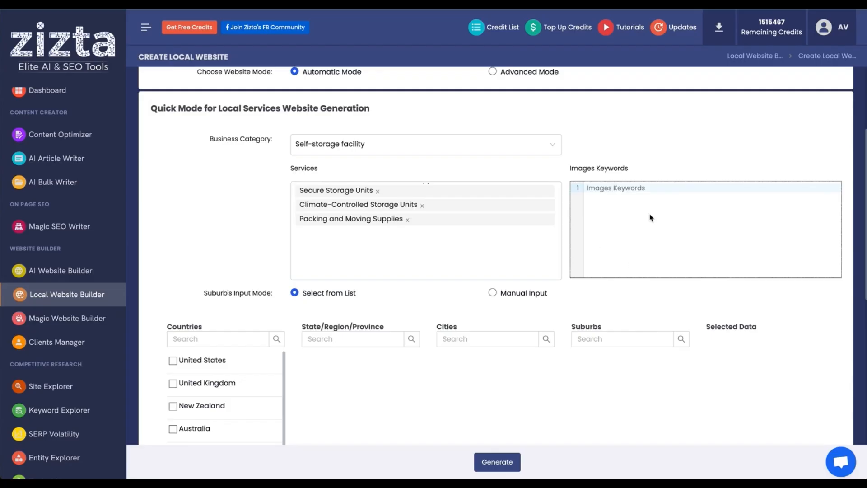
- Return to the Zizta website form and enter "storage unit" as the images keyword
left_click(650, 217)
type("storage unit")
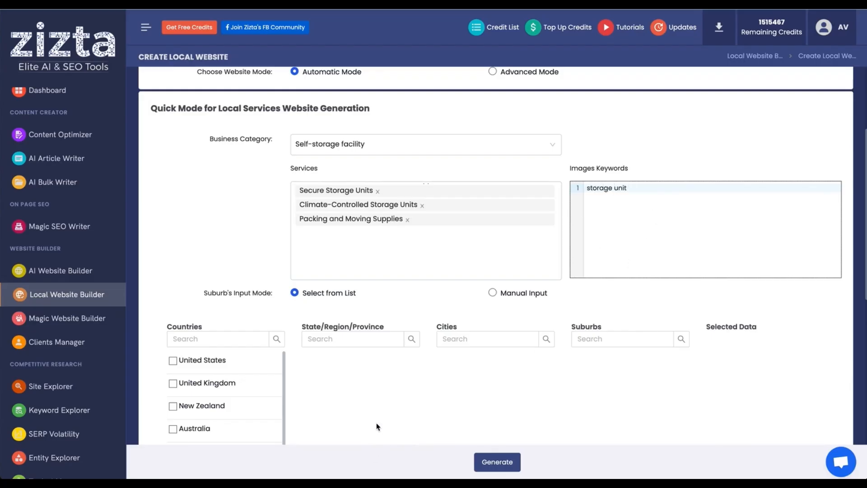
scroll(378, 427, "down", 5)
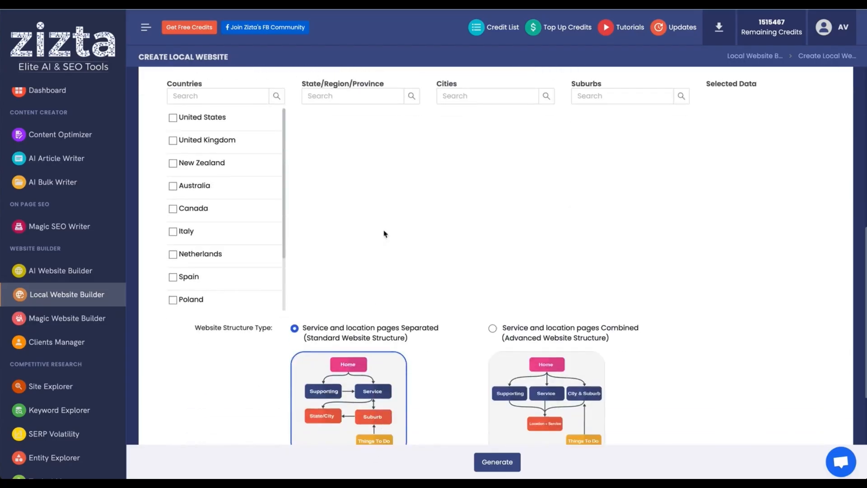
scroll(391, 203, "up", 2)
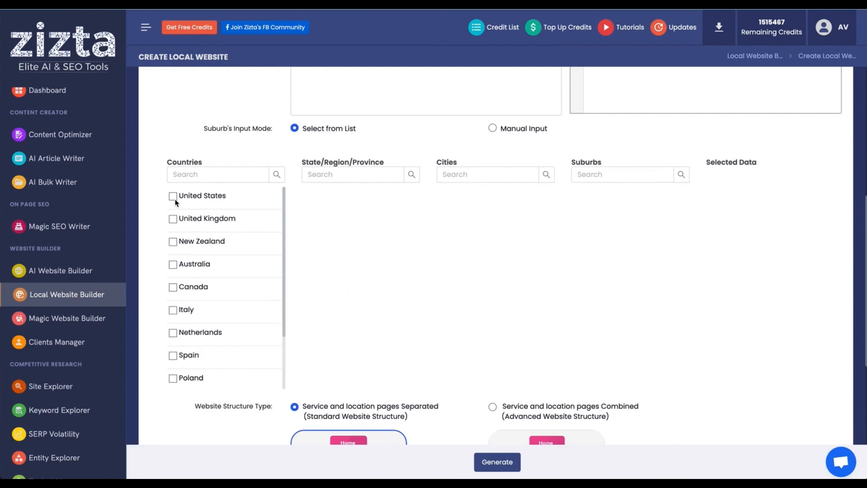
- Choose United States as the target country and Texas as the target state for the website's locations
left_click(173, 197)
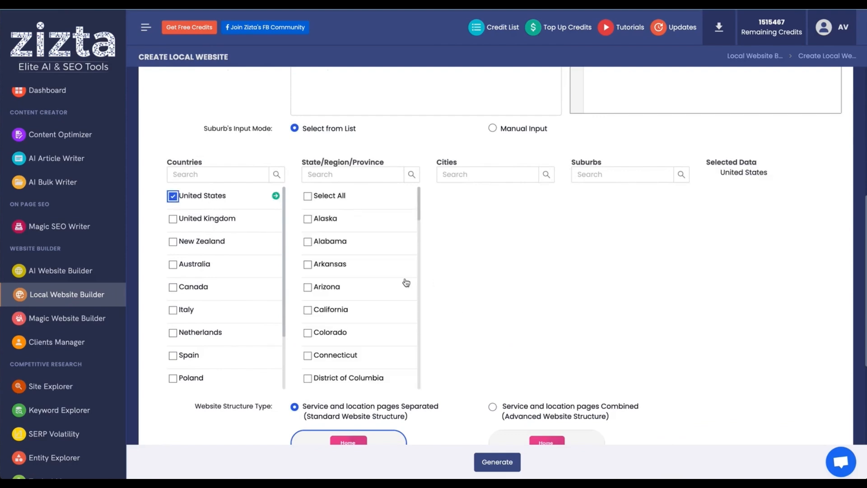
scroll(351, 352, "down", 20)
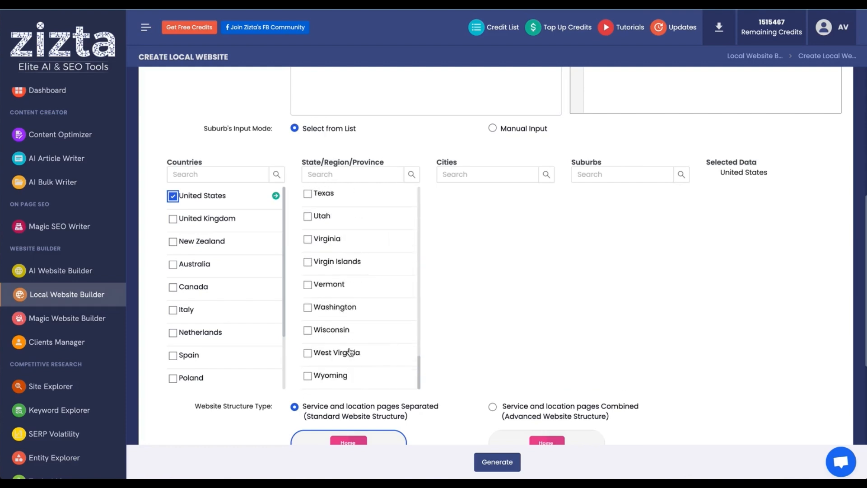
scroll(351, 352, "up", 10)
scroll(351, 352, "down", 6)
scroll(350, 352, "down", 3)
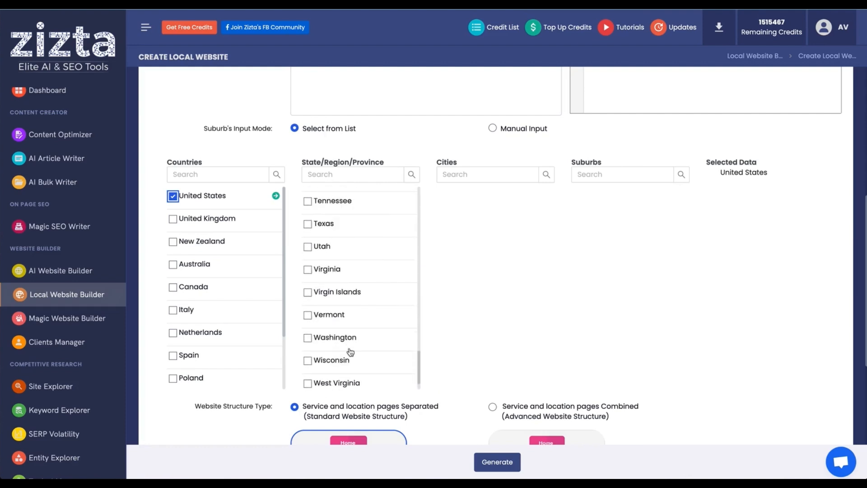
left_click(308, 223)
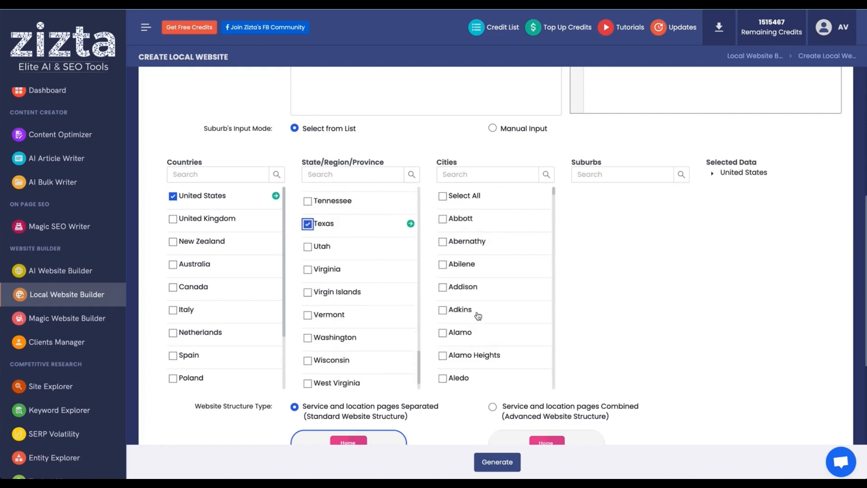
- Add the Texas city of Webster to the website's target locations
scroll(479, 315, "down", 15)
scroll(478, 315, "down", 20)
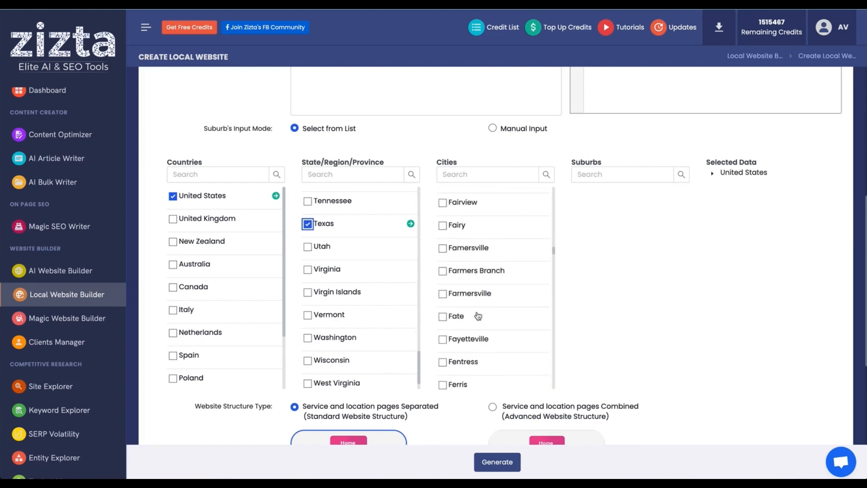
scroll(479, 316, "down", 20)
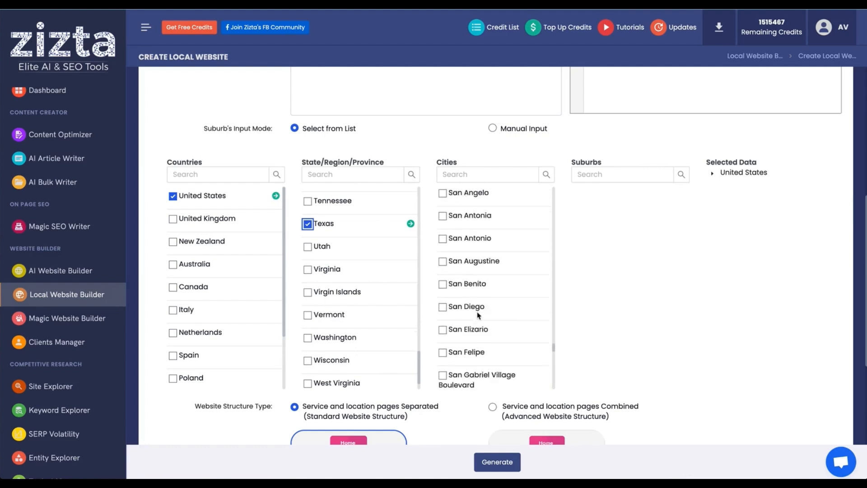
scroll(478, 316, "down", 5)
scroll(519, 280, "up", 2)
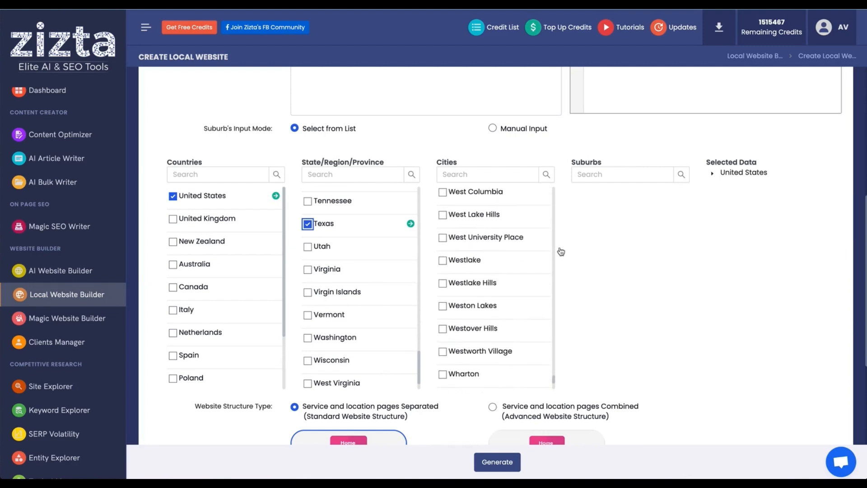
scroll(529, 253, "up", 5)
scroll(479, 255, "up", 2)
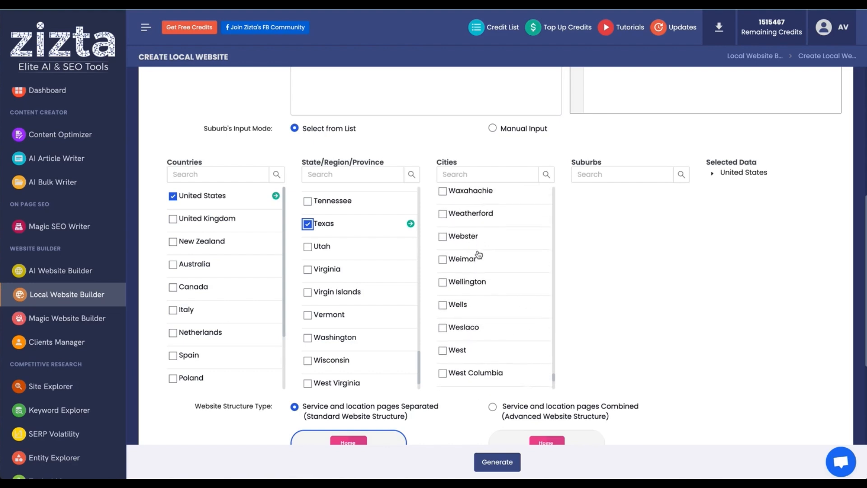
left_click(444, 250)
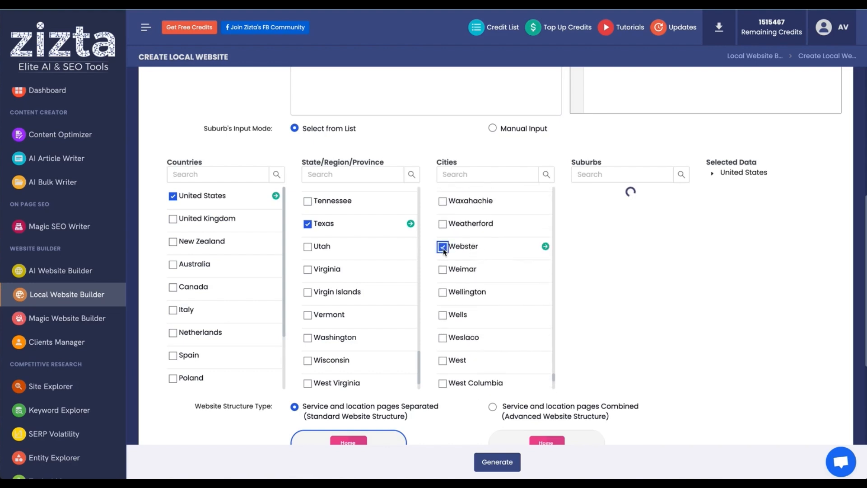
- Add Houston to the selected Texas cities so its suburbs can be chosen
scroll(513, 267, "up", 10)
scroll(515, 263, "up", 20)
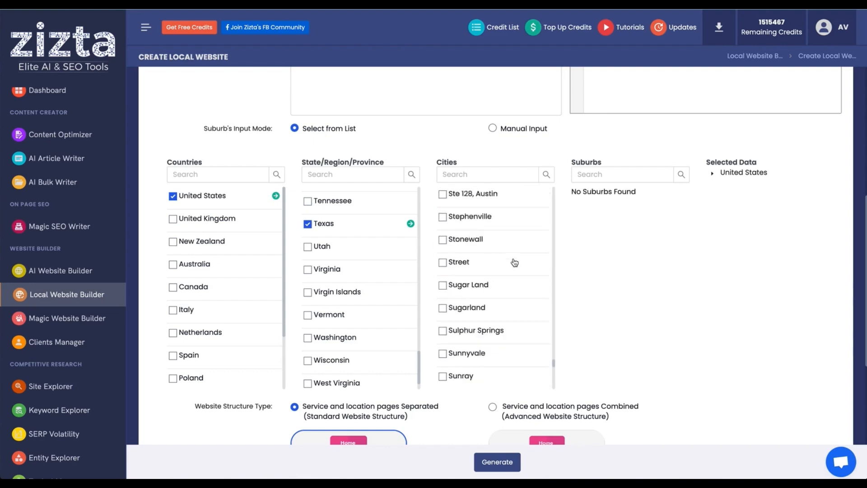
scroll(515, 262, "up", 20)
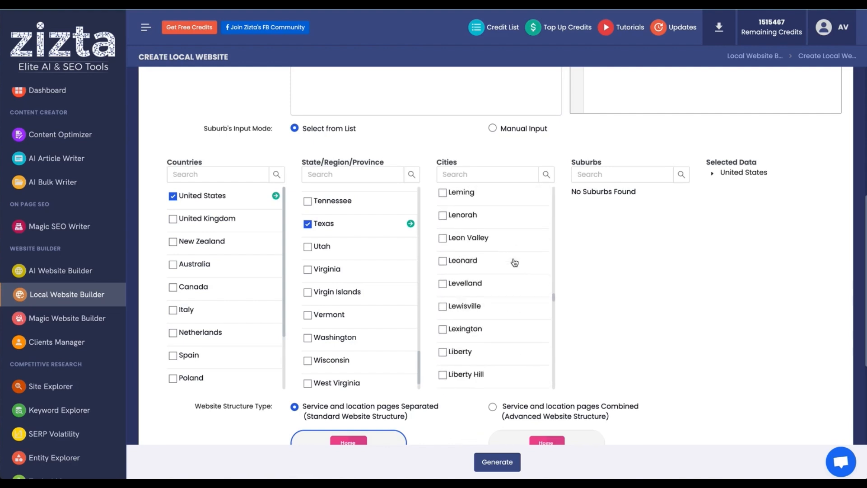
scroll(515, 262, "up", 15)
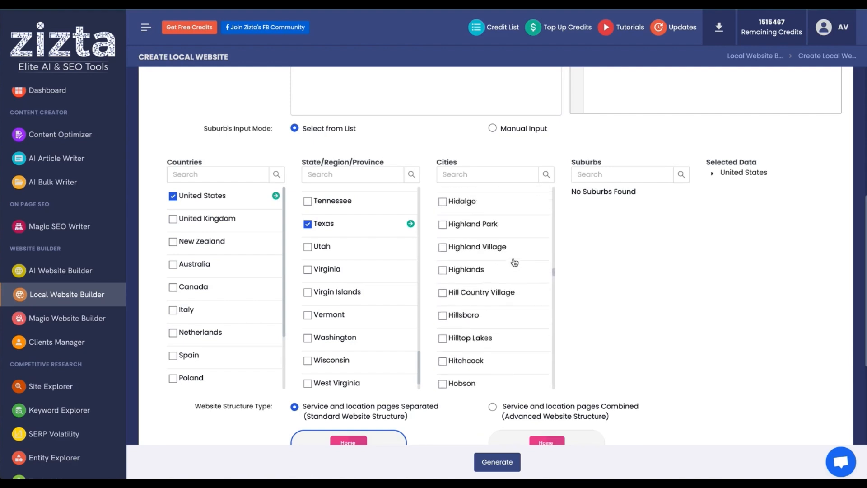
scroll(459, 246, "up", 3)
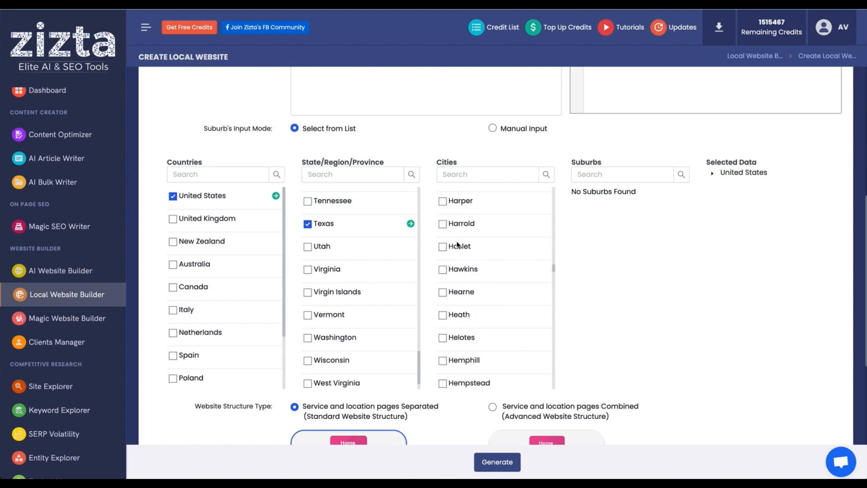
scroll(458, 246, "down", 10)
scroll(458, 245, "down", 5)
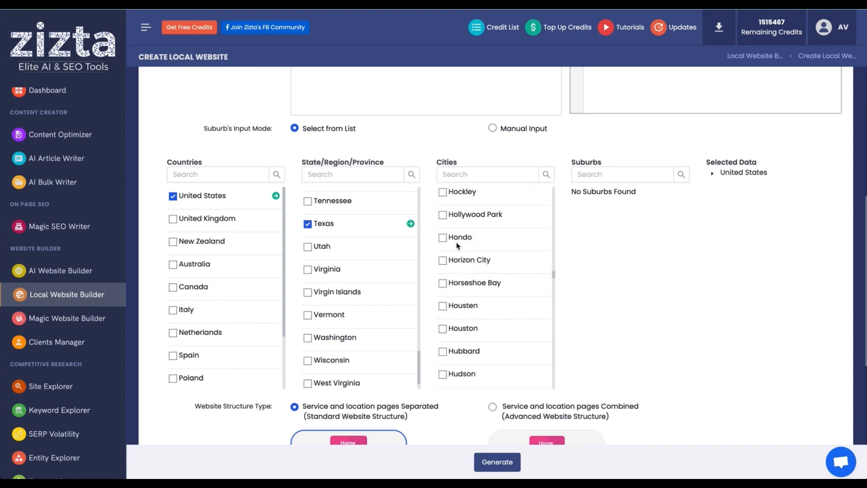
left_click(443, 297)
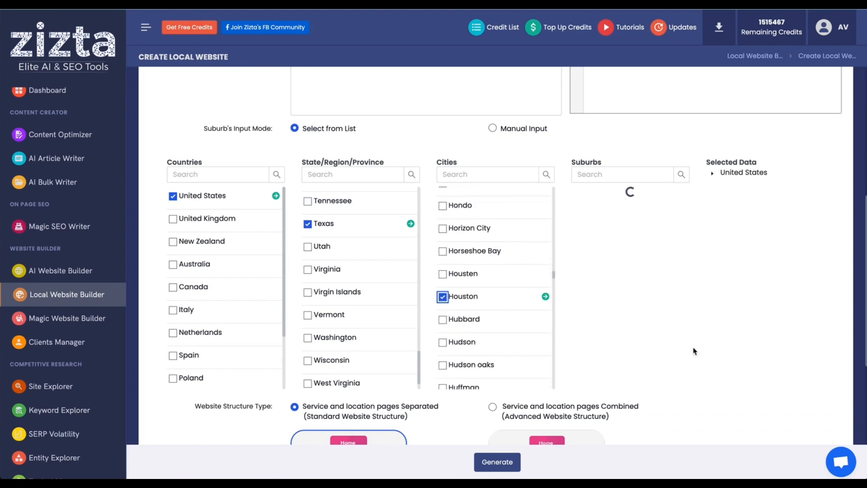
- Select Clear Lake City as a target suburb of Houston
scroll(631, 290, "down", 5)
scroll(631, 290, "down", 7)
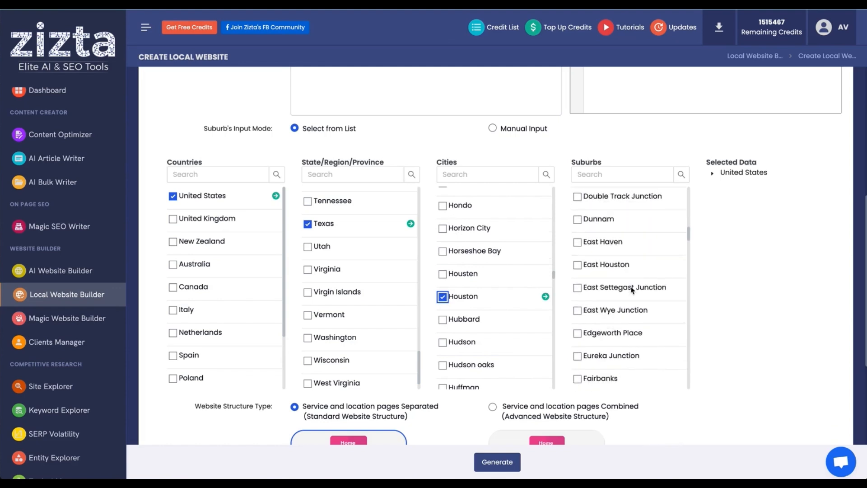
scroll(633, 343, "up", 3)
left_click(579, 192)
- Look through the rest of Houston's suburbs and add Cloverleaf to the selected ones
scroll(634, 343, "down", 15)
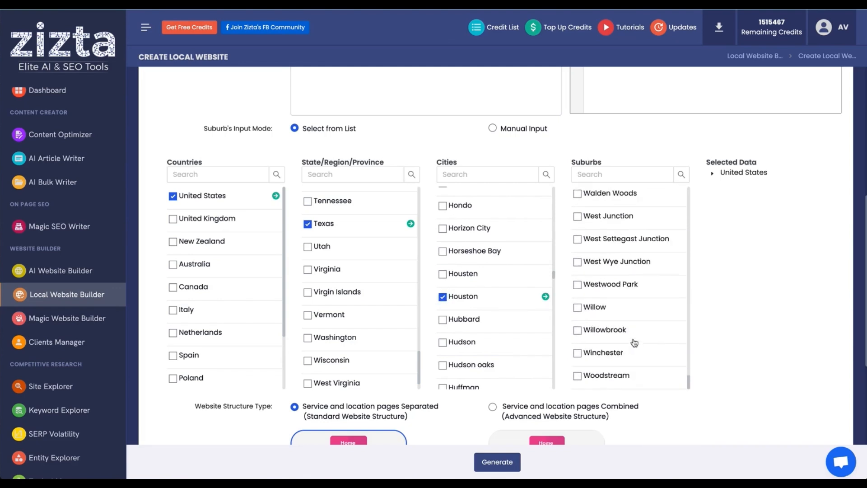
scroll(635, 343, "up", 10)
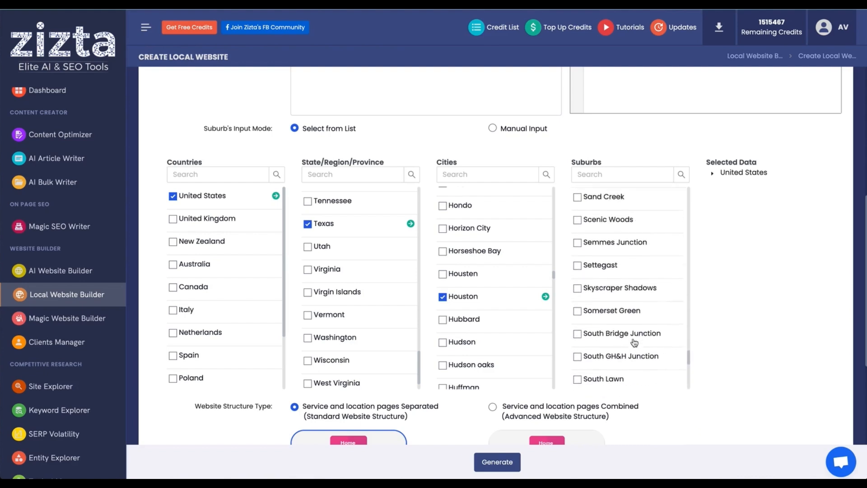
scroll(635, 343, "up", 6)
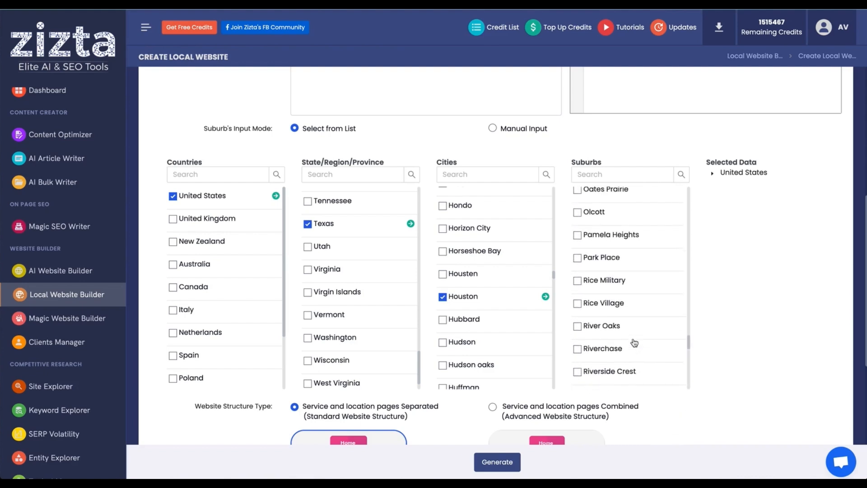
scroll(634, 343, "up", 5)
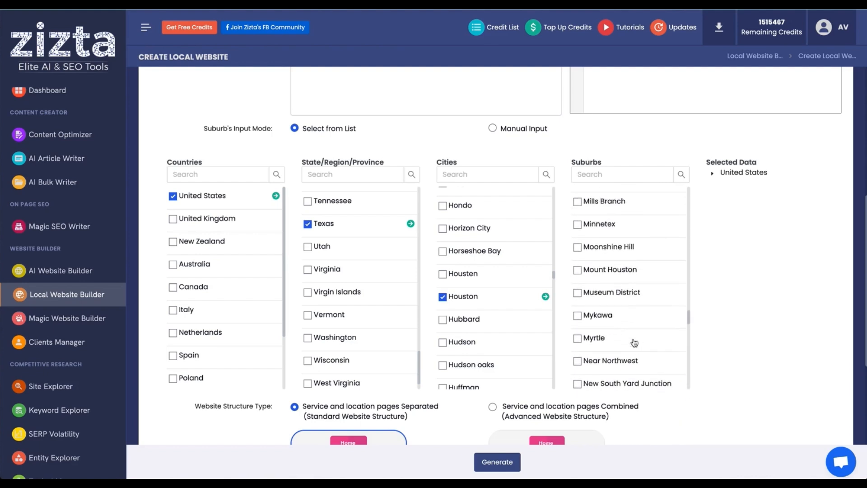
scroll(635, 342, "up", 5)
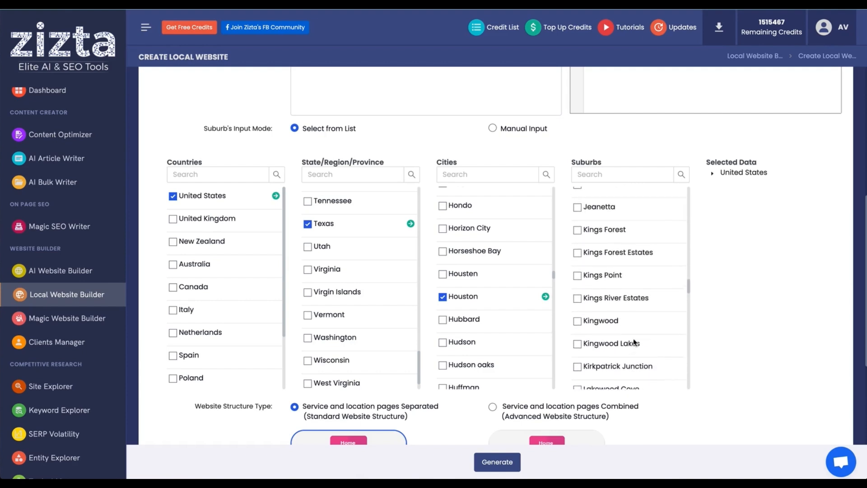
scroll(635, 343, "up", 5)
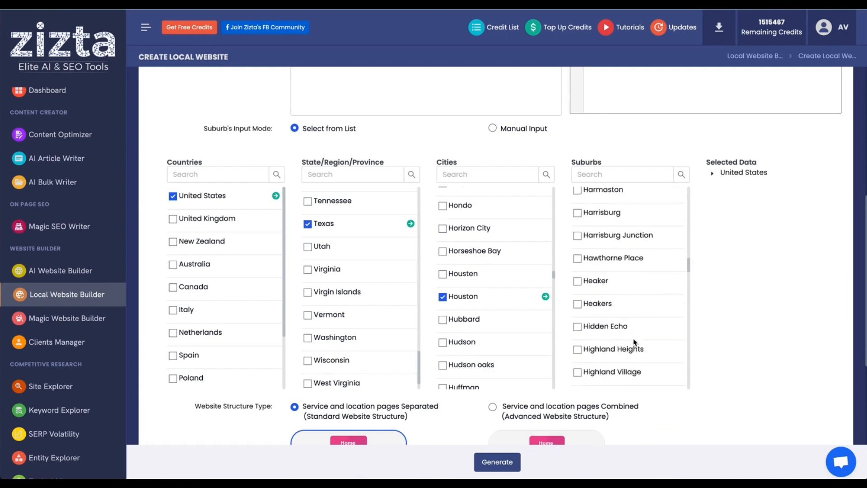
scroll(635, 343, "up", 5)
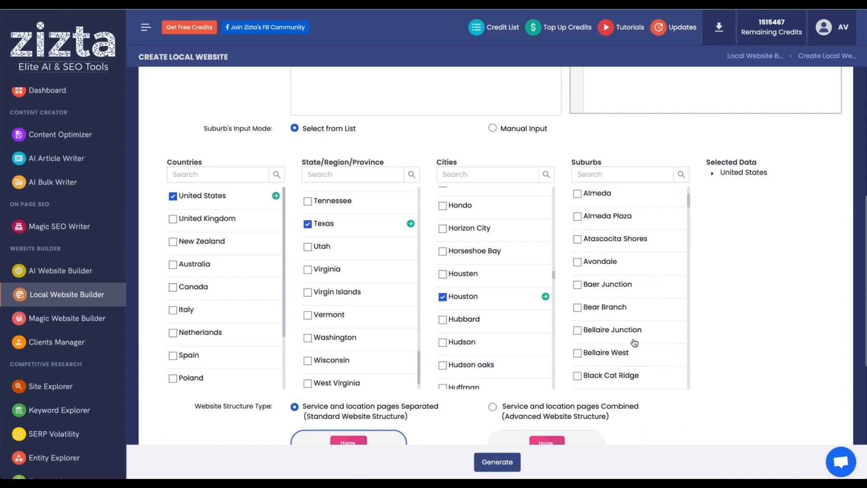
scroll(635, 343, "down", 8)
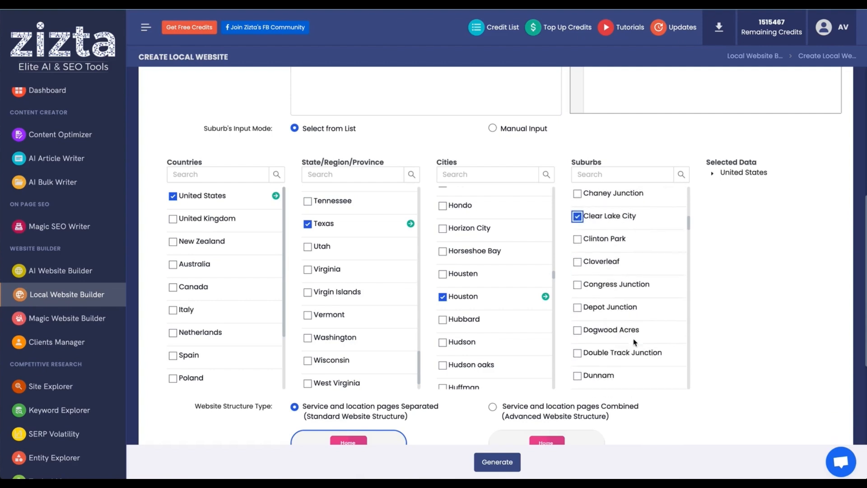
left_click(578, 226)
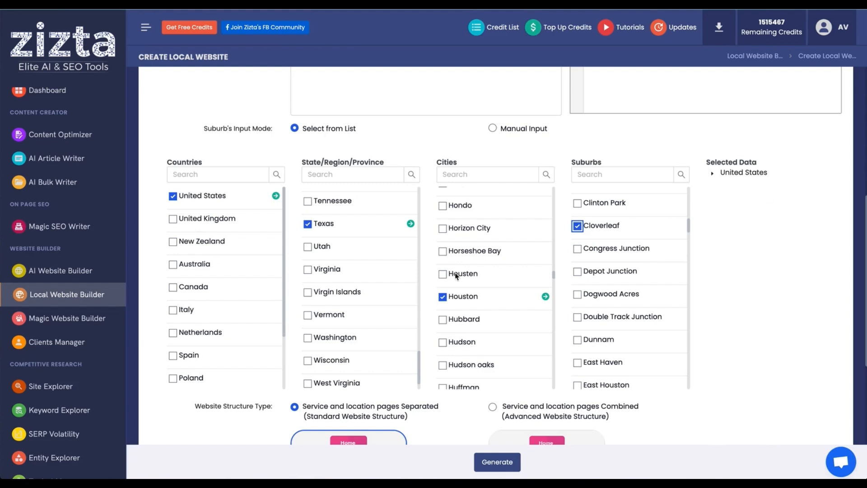
- Add Galveston to the target Texas cities and look over its suburbs without selecting any
scroll(457, 275, "down", 8)
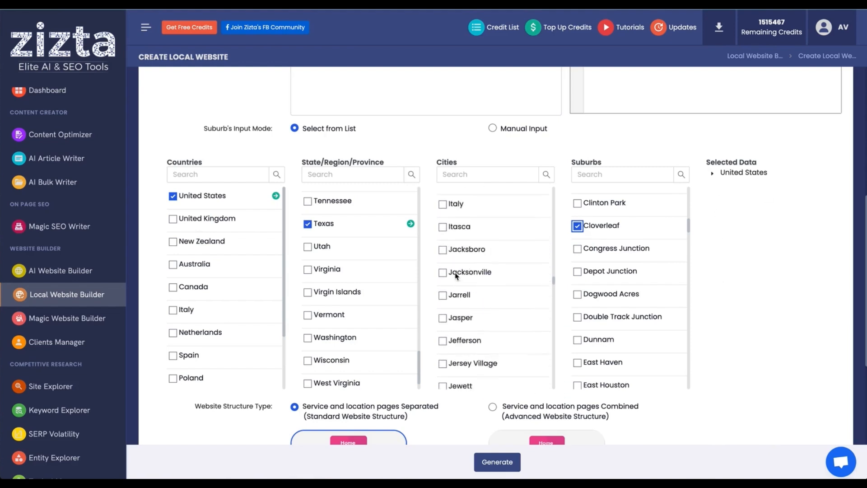
scroll(457, 275, "up", 15)
scroll(456, 274, "up", 10)
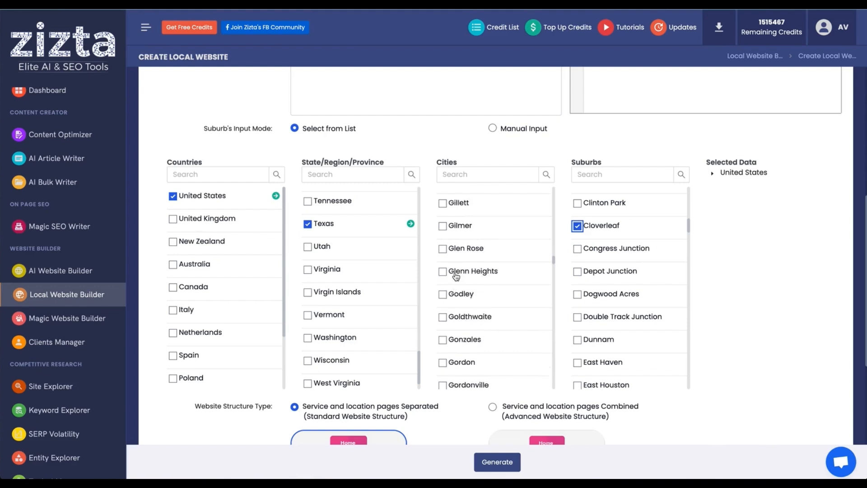
scroll(446, 277, "down", 3)
left_click(445, 278)
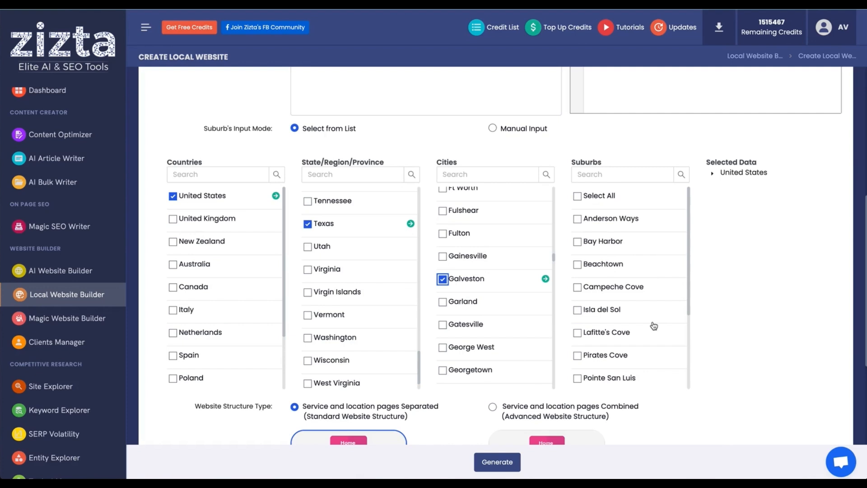
scroll(654, 326, "down", 3)
scroll(654, 325, "up", 3)
- Compare the two website structure types, trying the combined Advanced Website Structure and returning to the separated Standard Website Structure
scroll(775, 261, "down", 1)
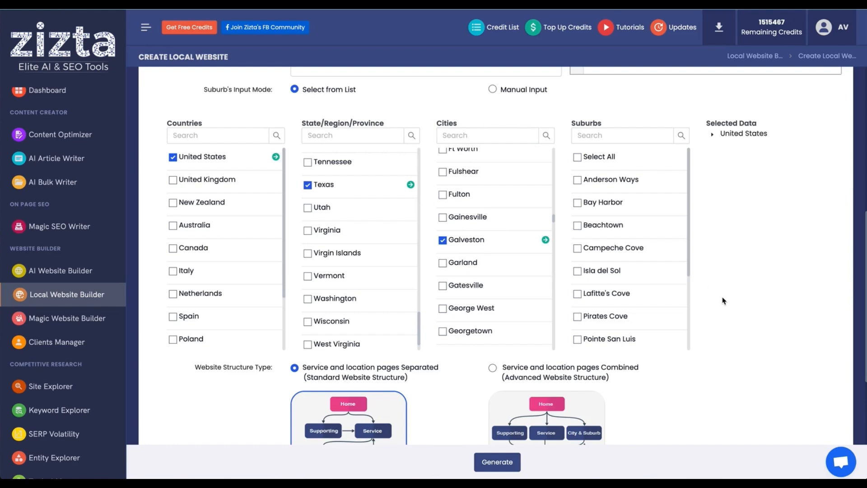
scroll(758, 287, "down", 4)
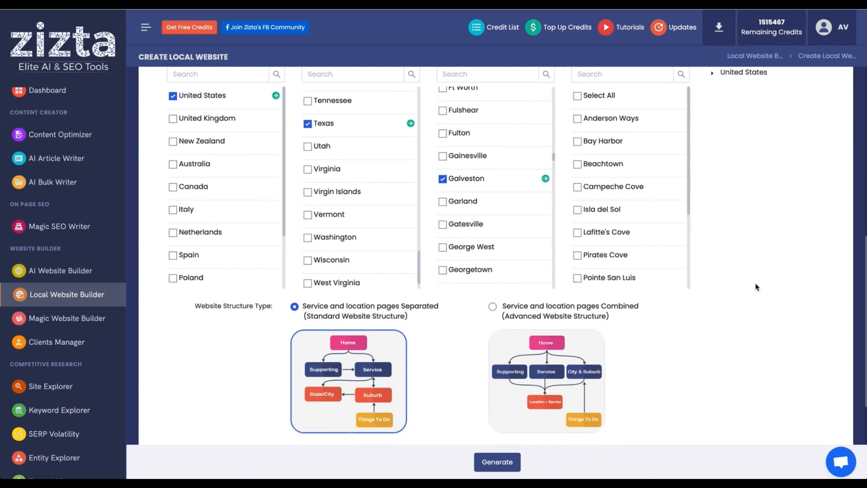
scroll(757, 288, "down", 2)
scroll(757, 287, "up", 1)
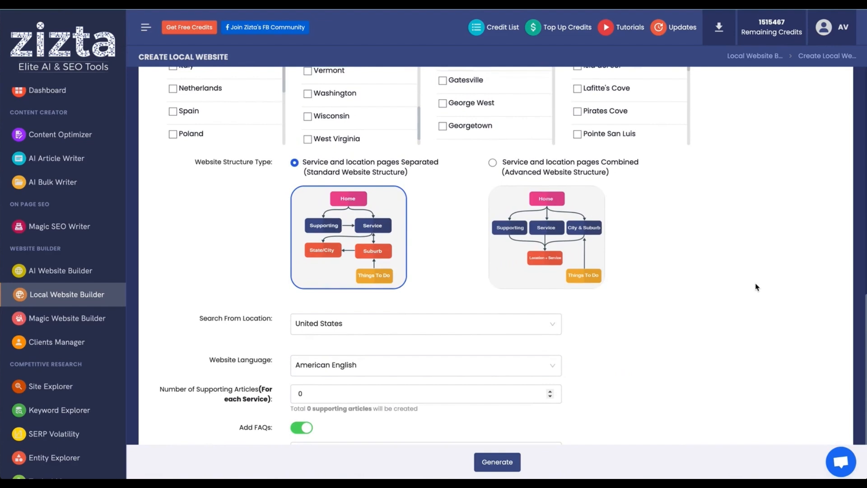
scroll(757, 287, "up", 1)
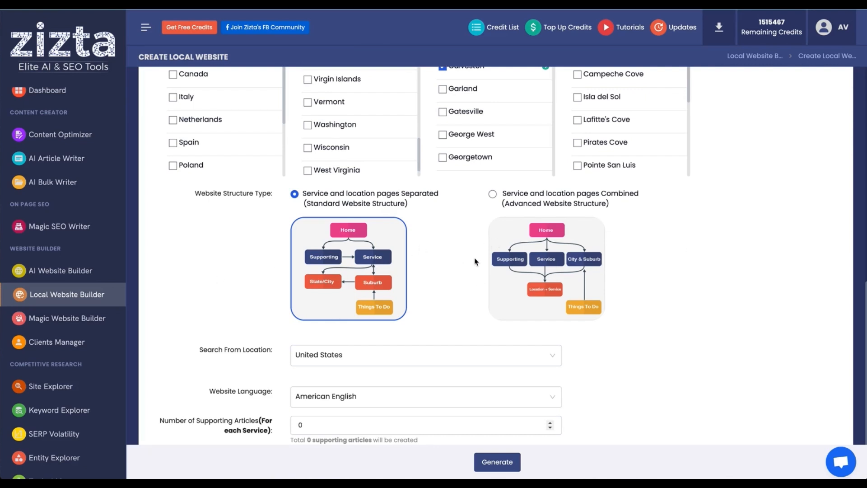
scroll(475, 261, "up", 1)
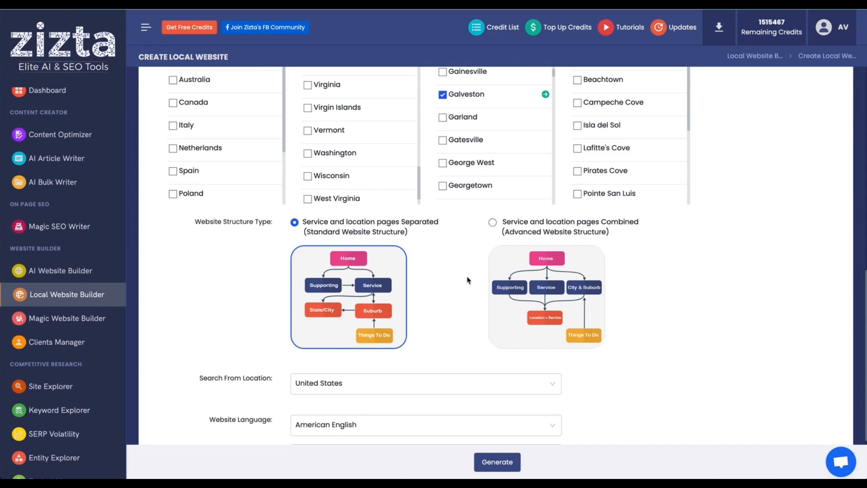
left_click(493, 223)
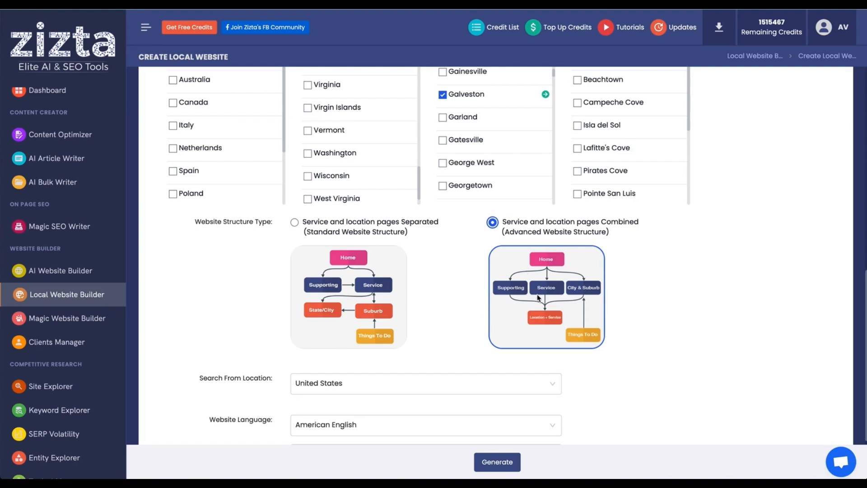
left_click(294, 226)
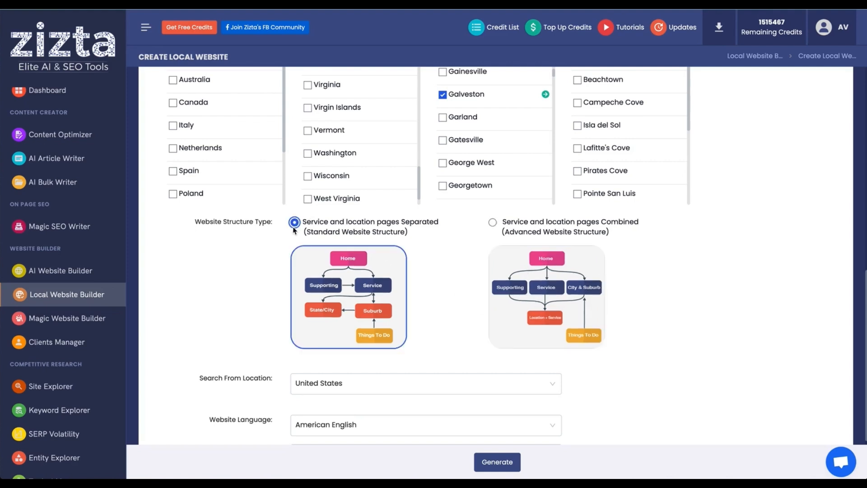
- Set the location to search from to Webster, Texas, United States
scroll(241, 276, "down", 2)
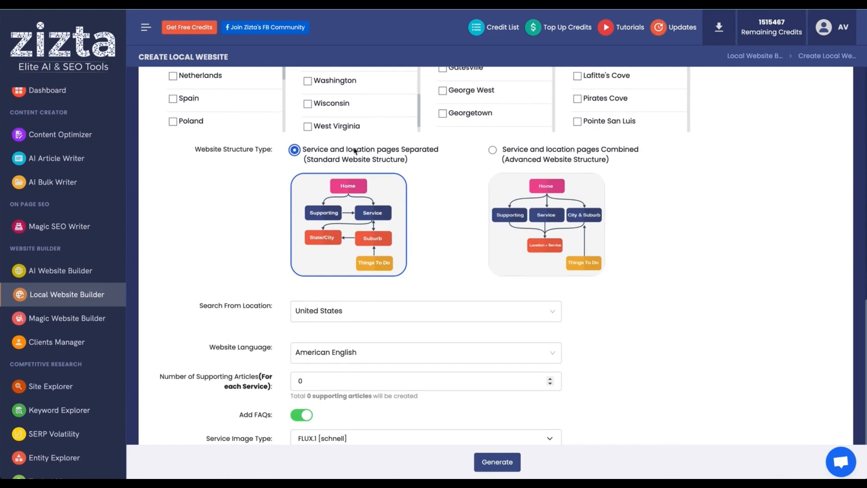
scroll(241, 254, "down", 1)
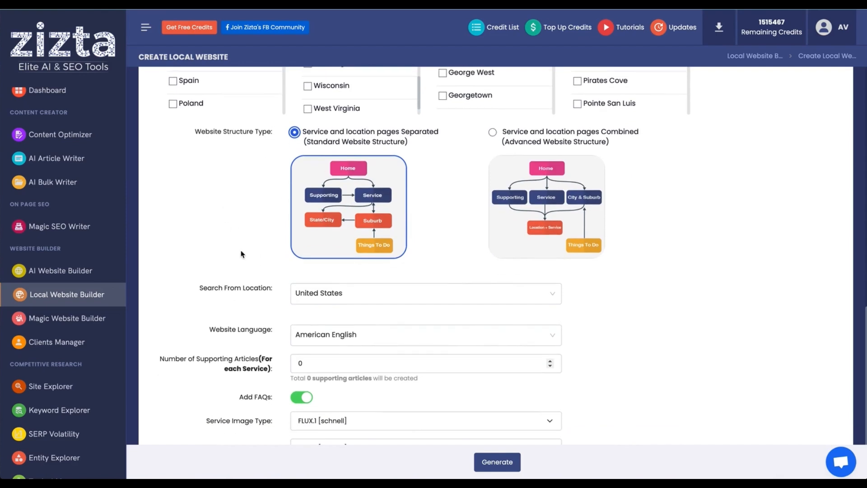
scroll(242, 254, "down", 1)
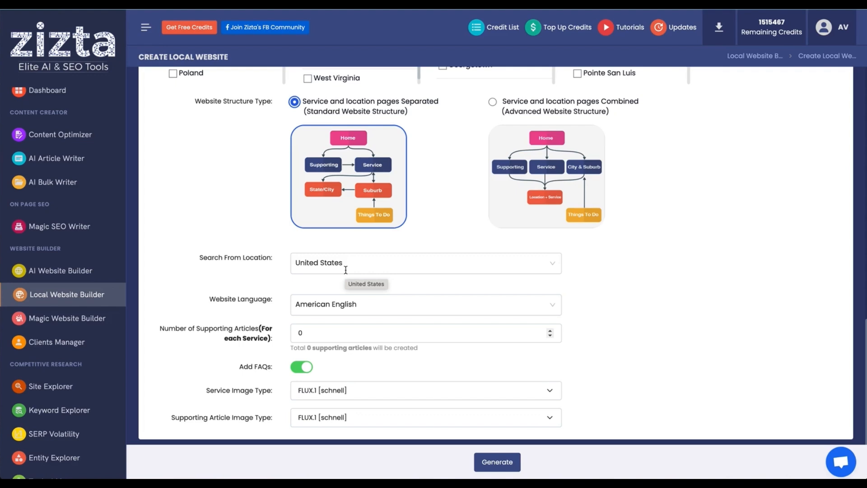
left_click(346, 270)
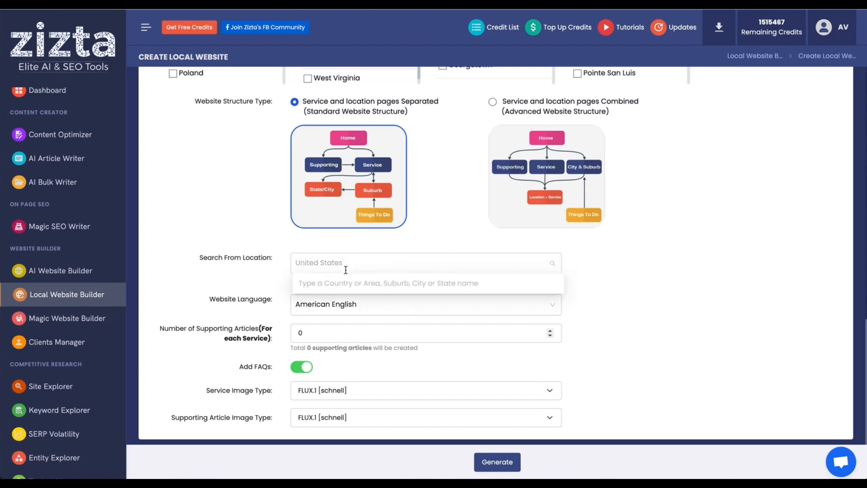
type("web")
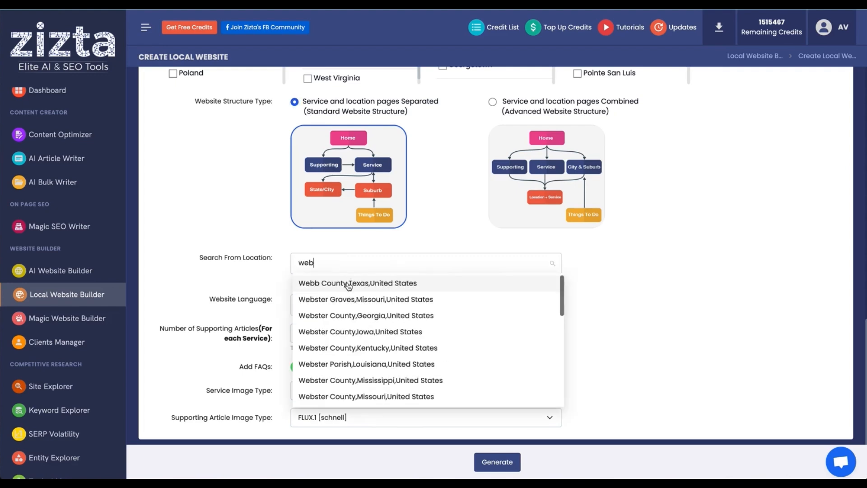
type("ster,")
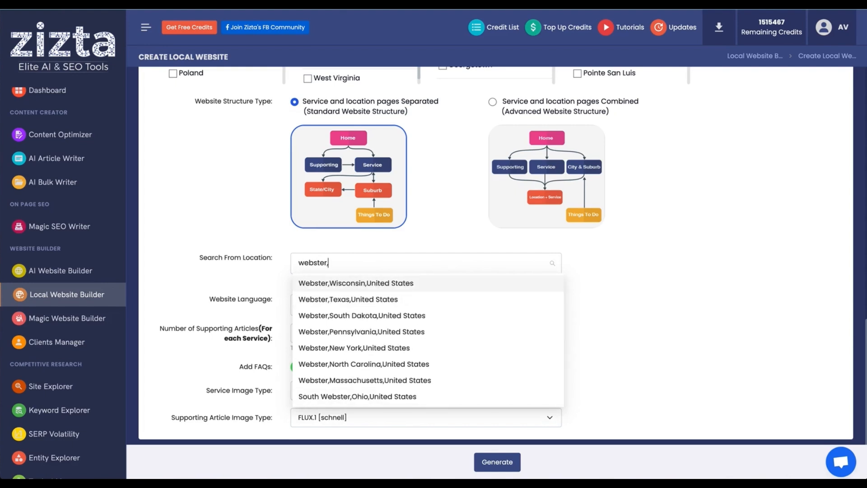
left_click(368, 362)
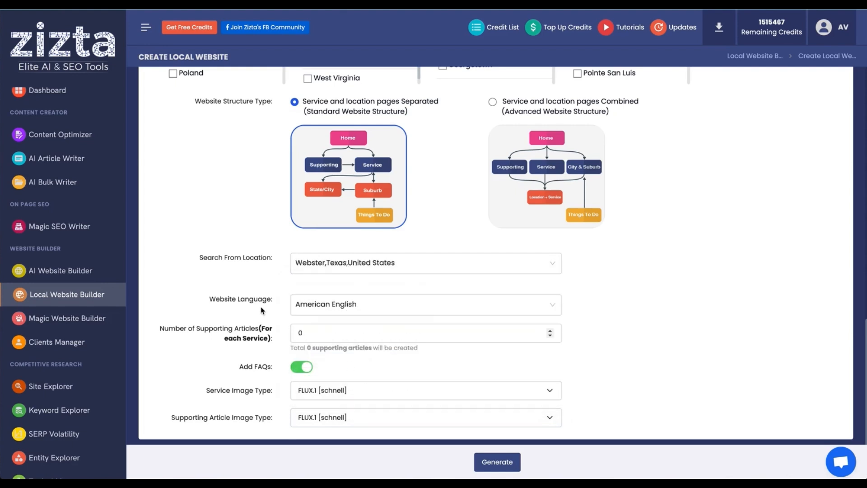
- Look through the available website languages, keeping American English
left_click(362, 303)
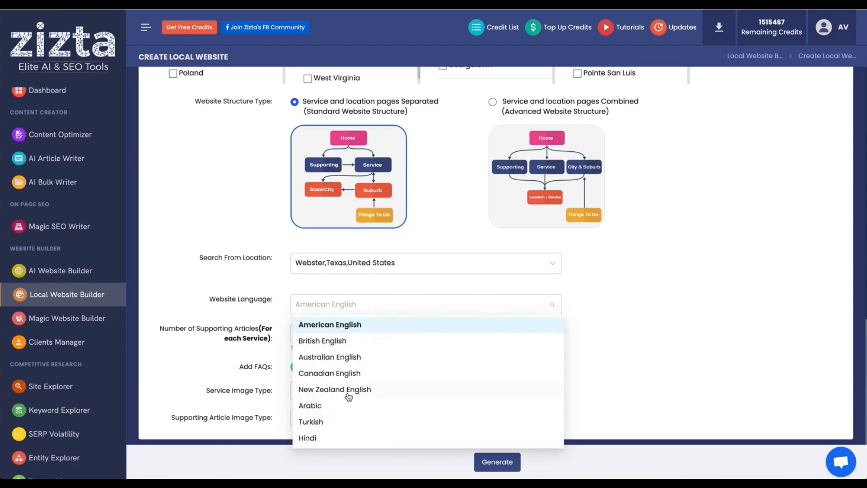
scroll(328, 371, "down", 1)
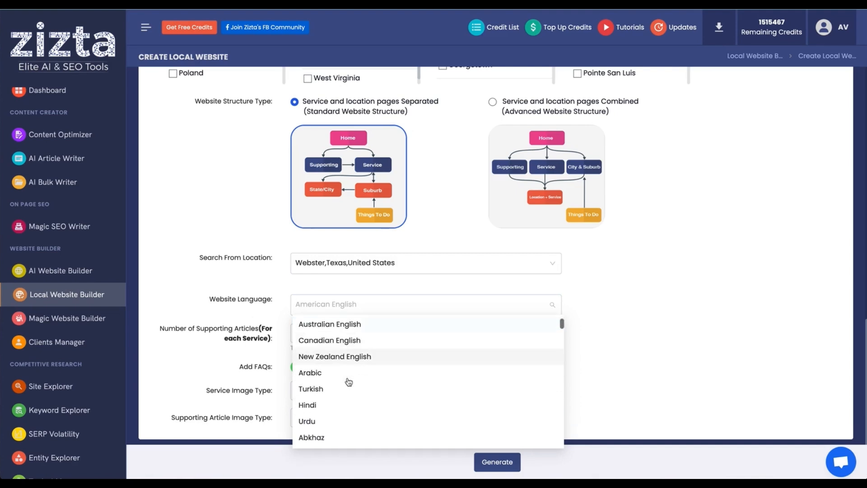
left_click(264, 298)
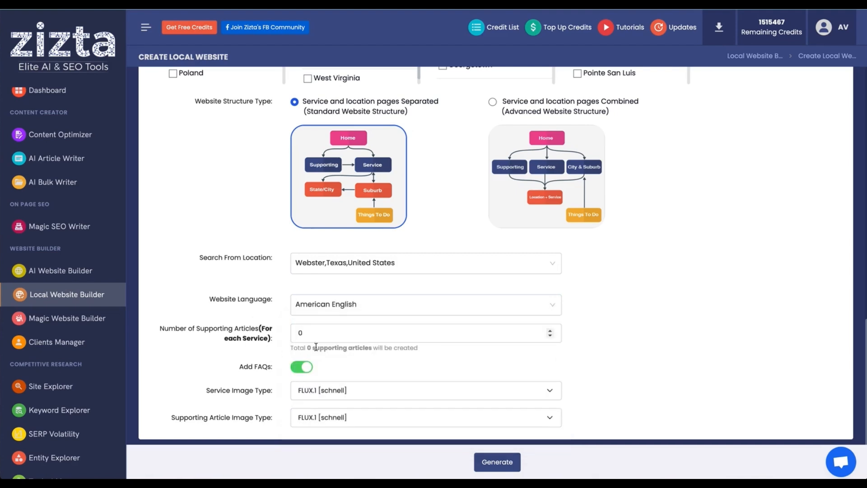
- Set the number of supporting articles to 2 for each service and keep FLUX.1 [schnell] as the service image type
left_click(318, 340)
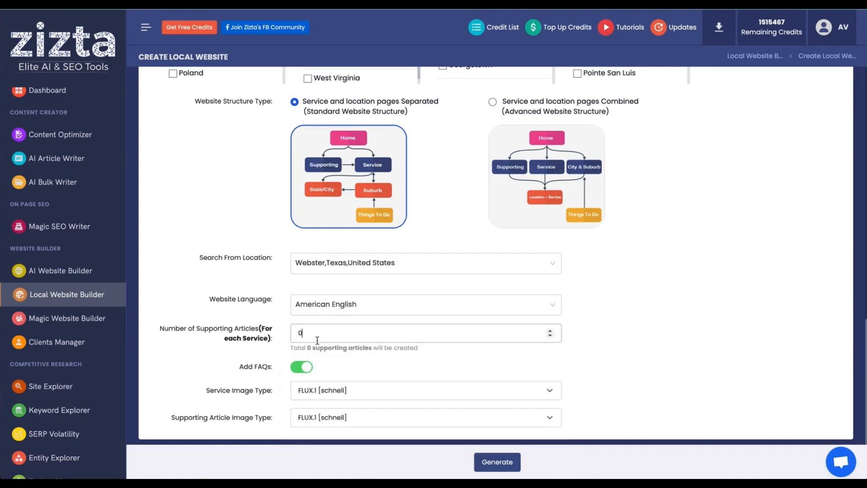
left_click(550, 331)
left_click(550, 330)
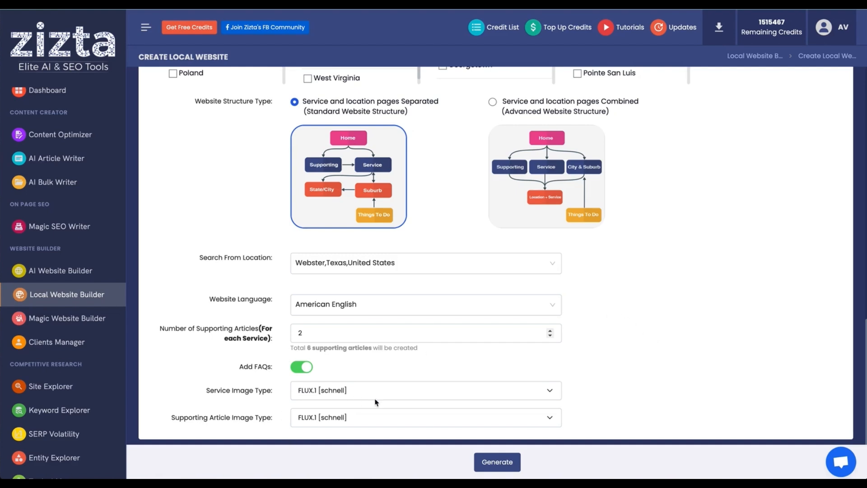
left_click(409, 392)
left_click(631, 400)
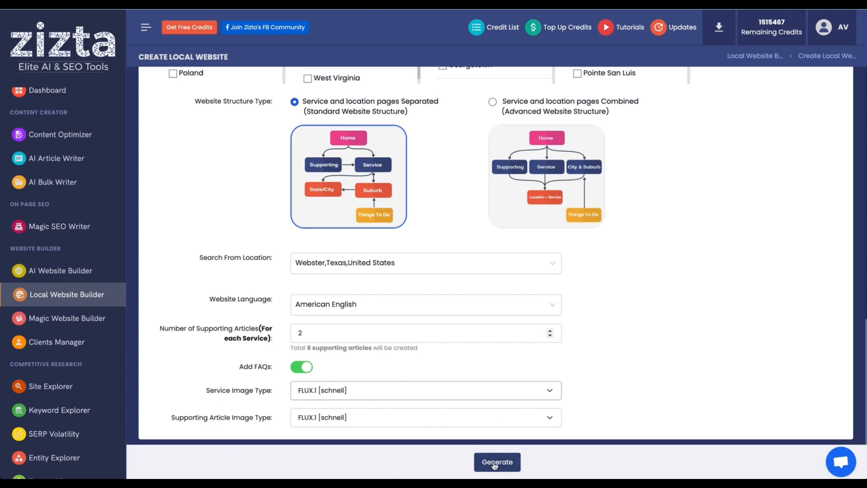
- Generate the local website and accept the page and credit summary
left_click(495, 466)
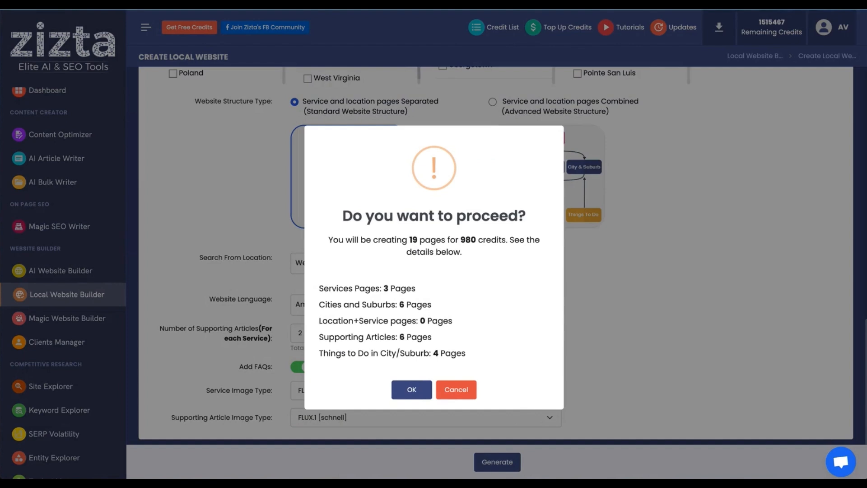
double_click(466, 240)
left_click(447, 256)
left_click(405, 389)
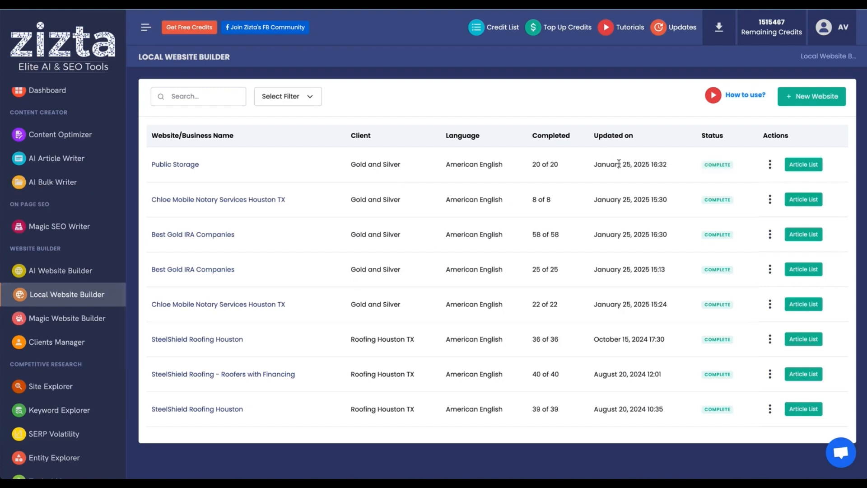
- Generate a preview of the finished Public Storage website and look over its home page banner
left_click(770, 165)
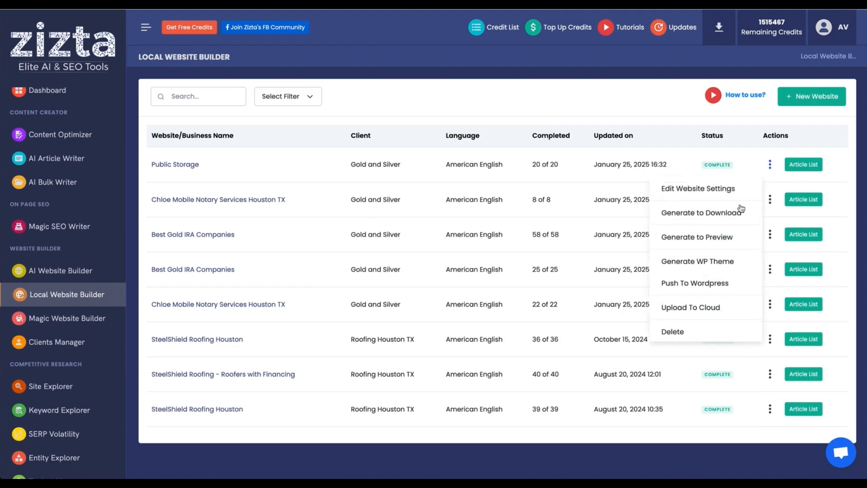
left_click(716, 236)
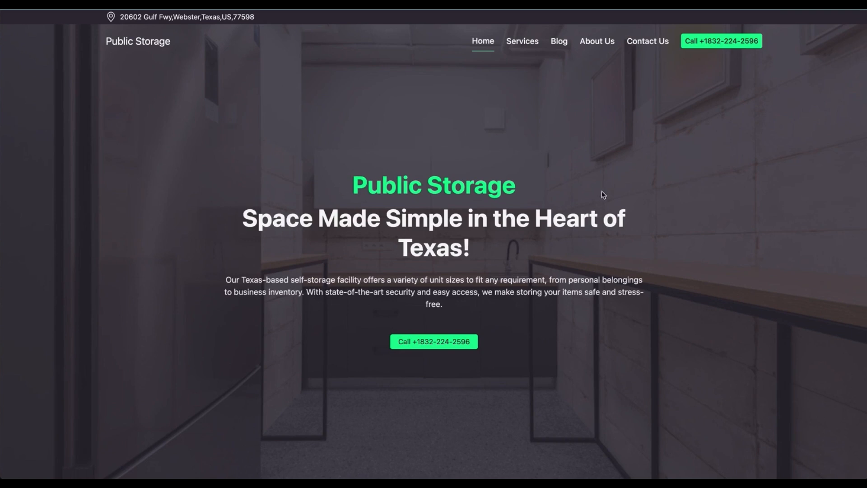
scroll(460, 233, "down", 2)
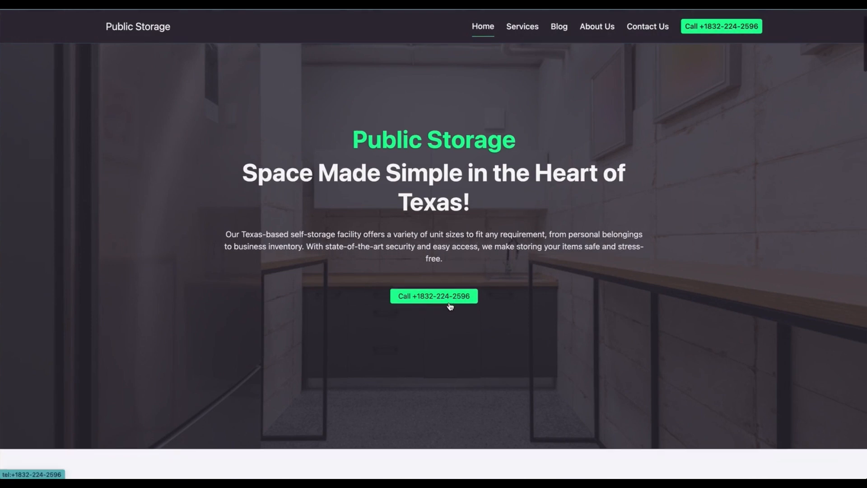
scroll(450, 305, "down", 5)
scroll(450, 306, "up", 4)
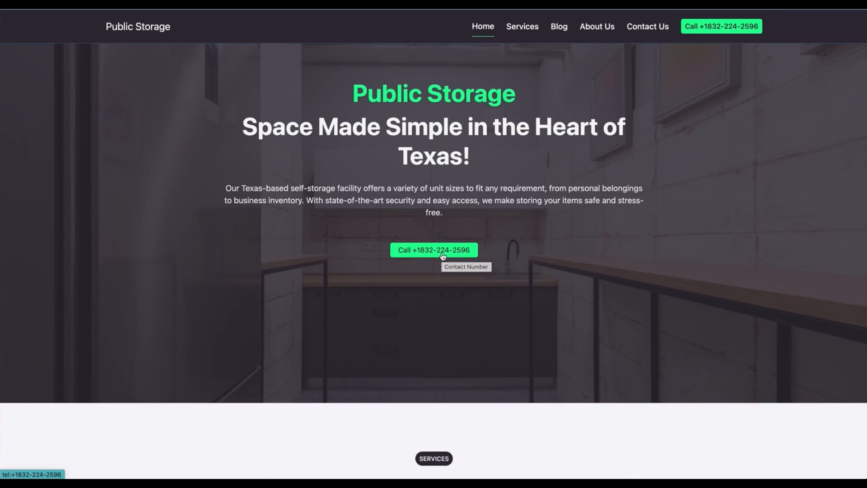
- Examine the services section of the home page, cycling its carousel forward and back through the service cards
scroll(360, 190, "down", 8)
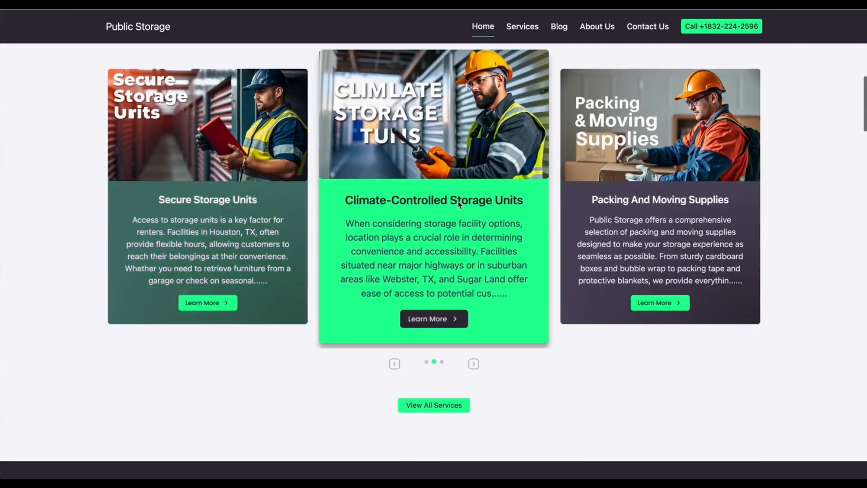
scroll(458, 202, "up", 1)
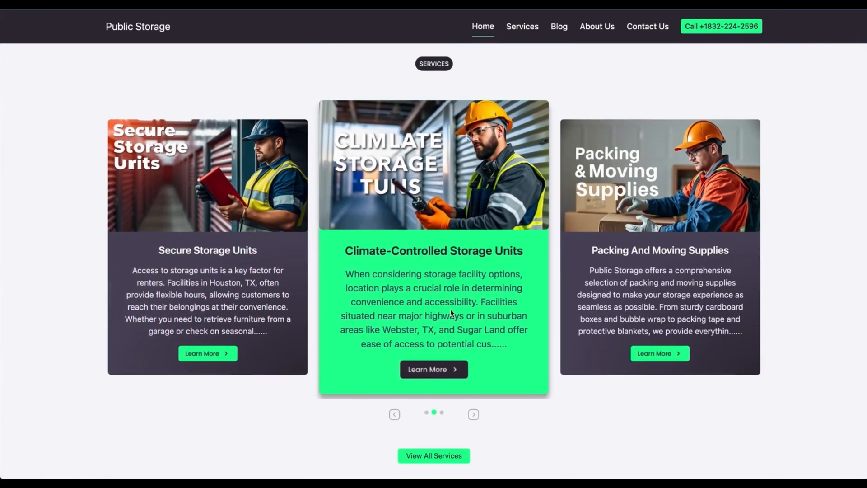
left_click(474, 415)
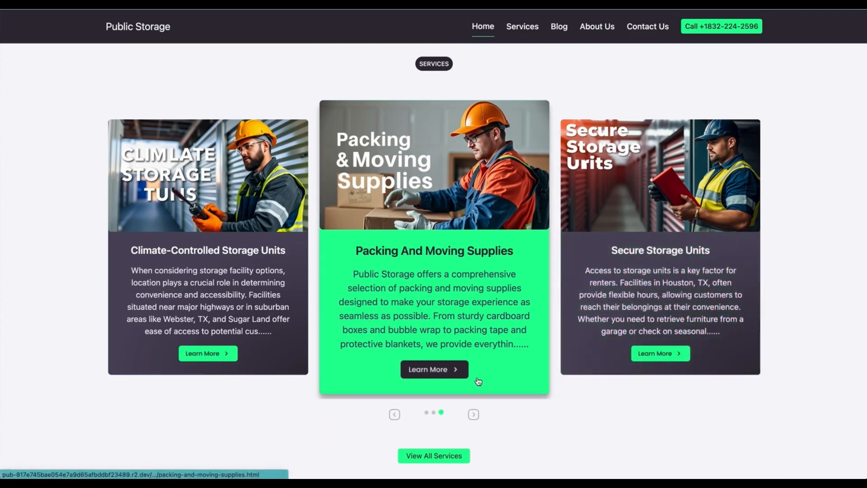
left_click(396, 414)
left_click(396, 414)
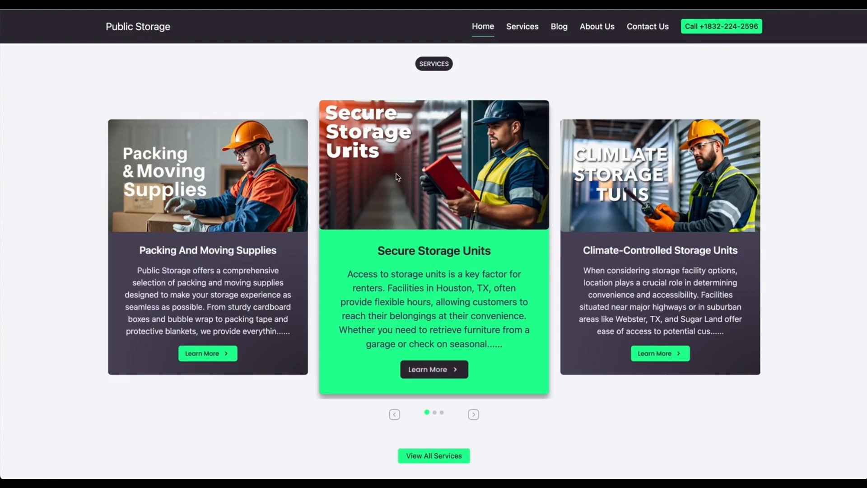
left_click(473, 414)
left_click(474, 416)
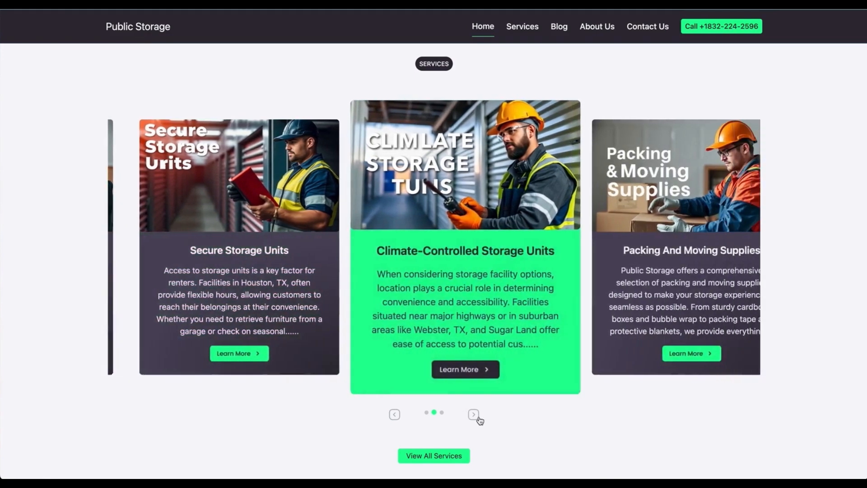
- Examine the Why Choose Us, About Us, working hours and Google reviews sections of the home page
scroll(479, 420, "down", 15)
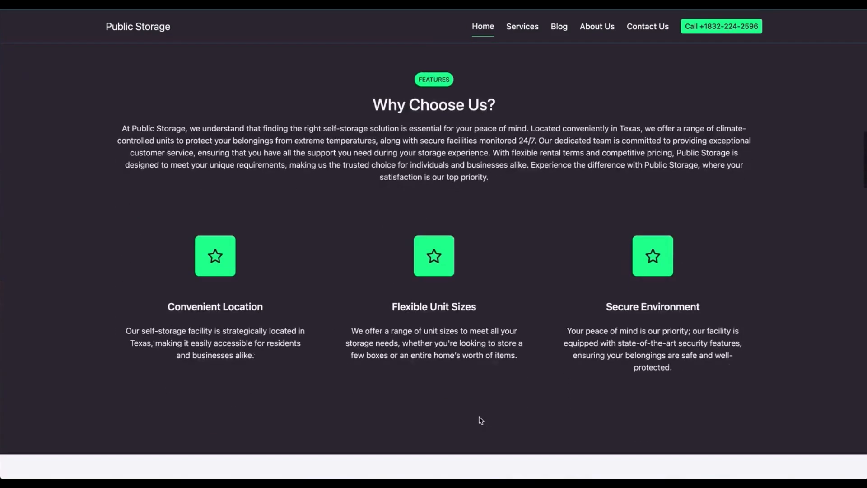
scroll(480, 420, "up", 3)
scroll(480, 419, "down", 15)
scroll(481, 419, "up", 15)
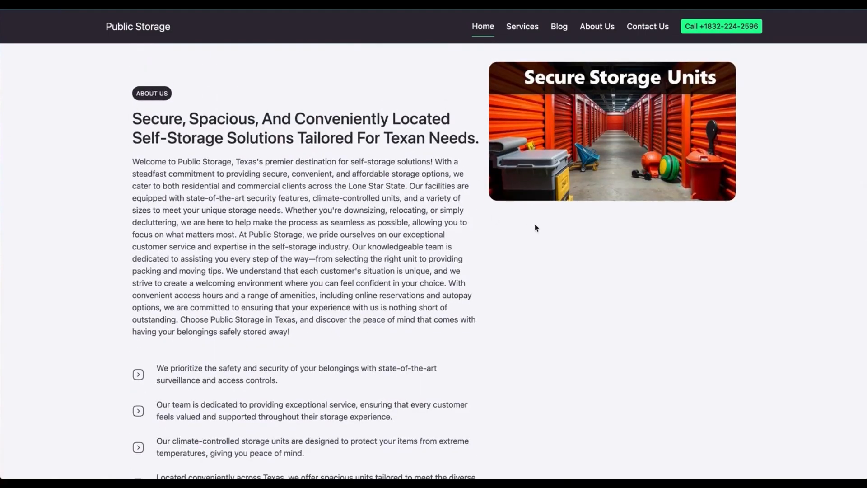
scroll(367, 258, "down", 7)
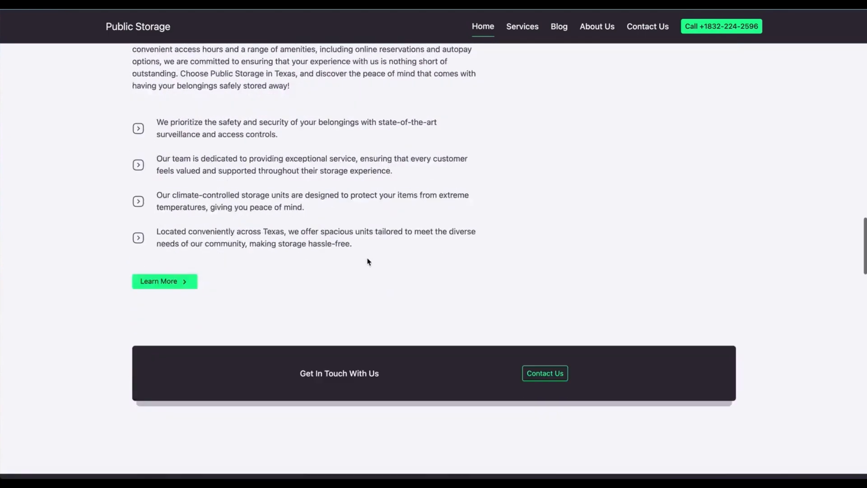
scroll(368, 261, "down", 8)
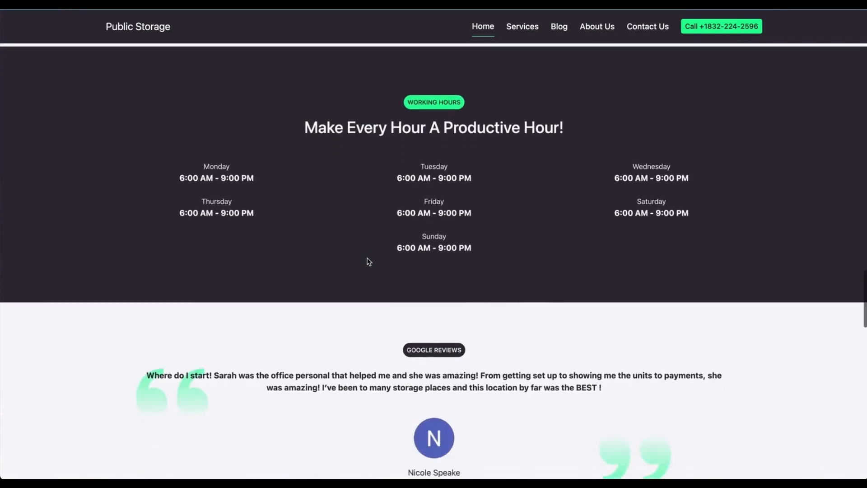
scroll(356, 260, "down", 6)
scroll(322, 143, "up", 3)
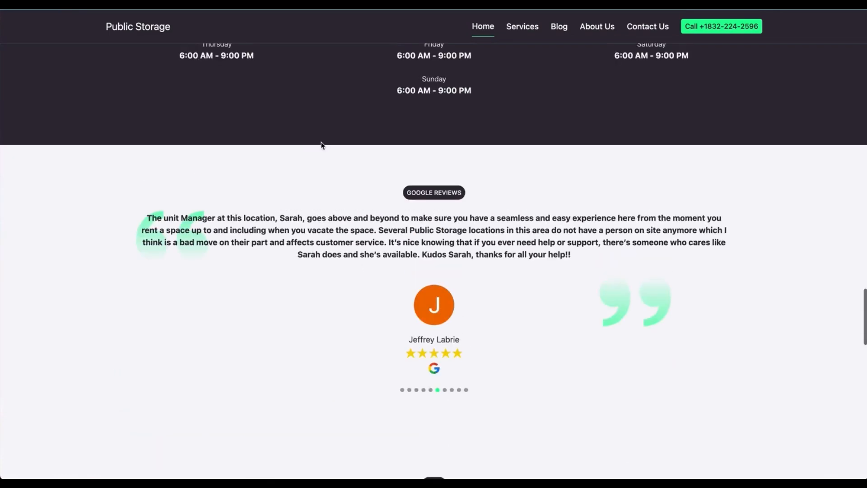
scroll(353, 168, "down", 1)
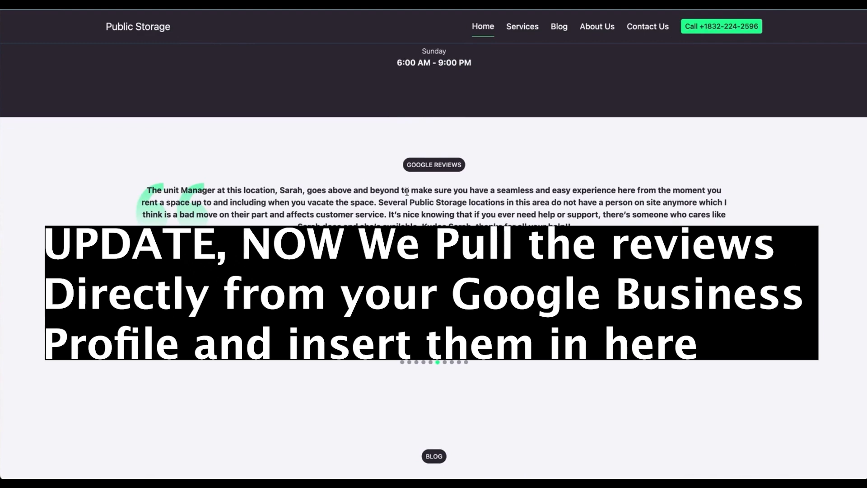
scroll(407, 192, "down", 1)
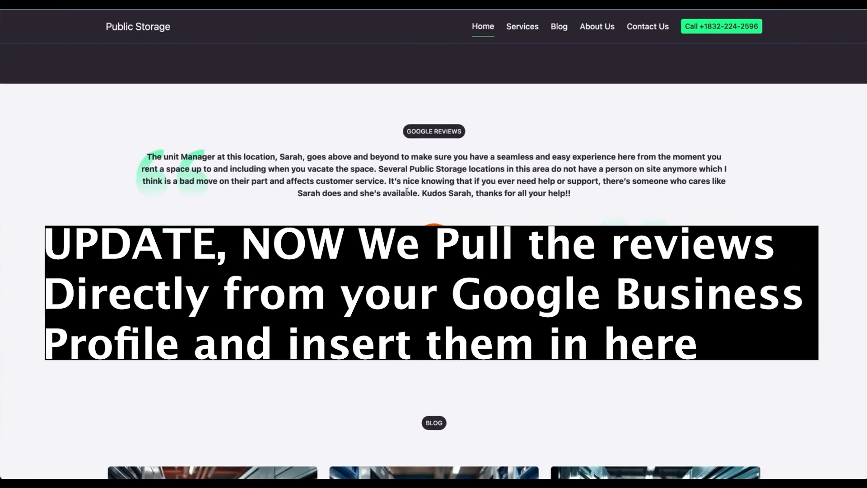
- Examine the blog articles, the served areas with the map and the footer, and return to the home page banner
scroll(407, 192, "down", 8)
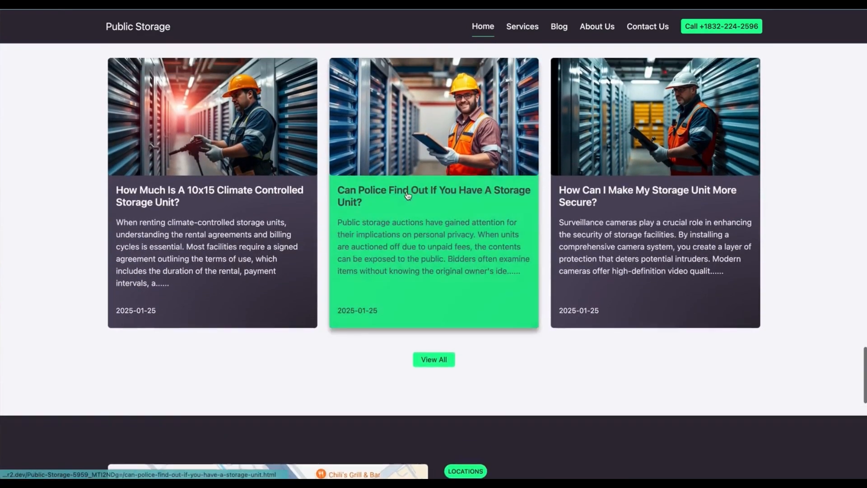
scroll(486, 253, "down", 8)
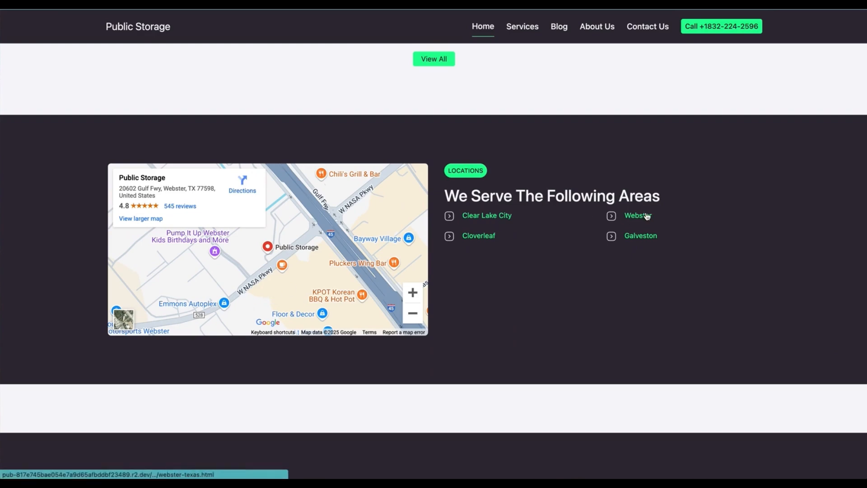
scroll(552, 175, "down", 6)
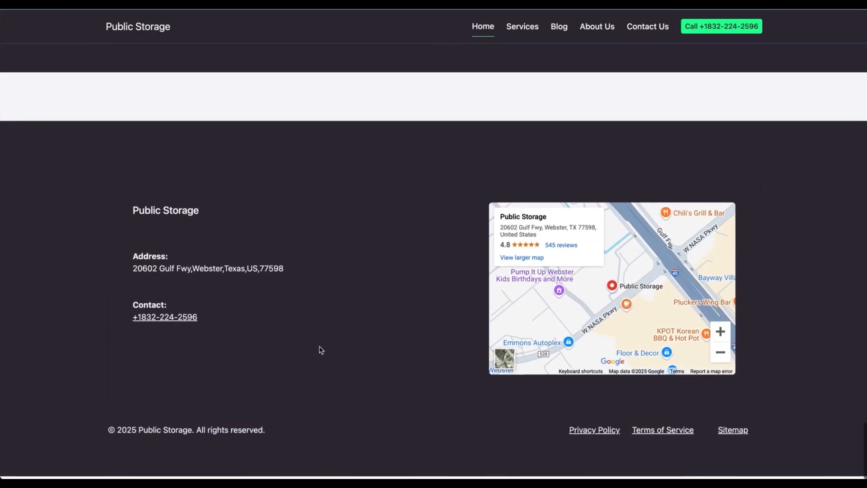
scroll(321, 351, "up", 15)
scroll(321, 350, "up", 10)
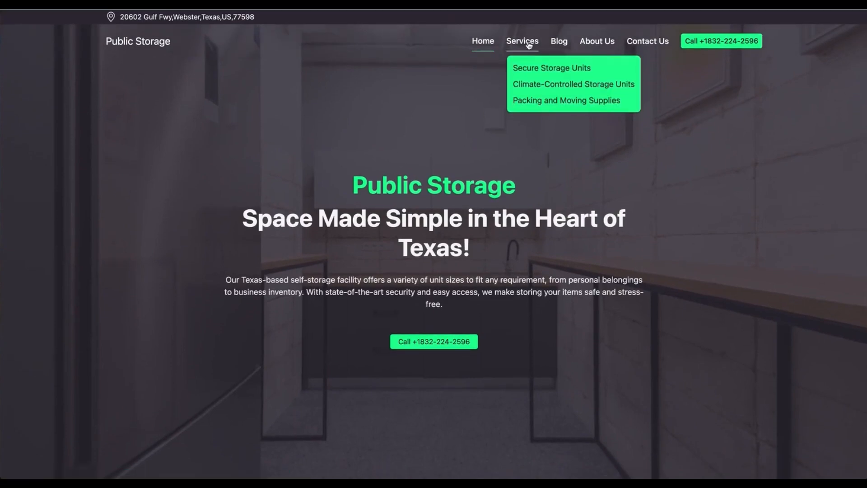
- Open the Services page and examine the Secure Storage Units page, from its article and FAQs down to the map and served areas
left_click(532, 42)
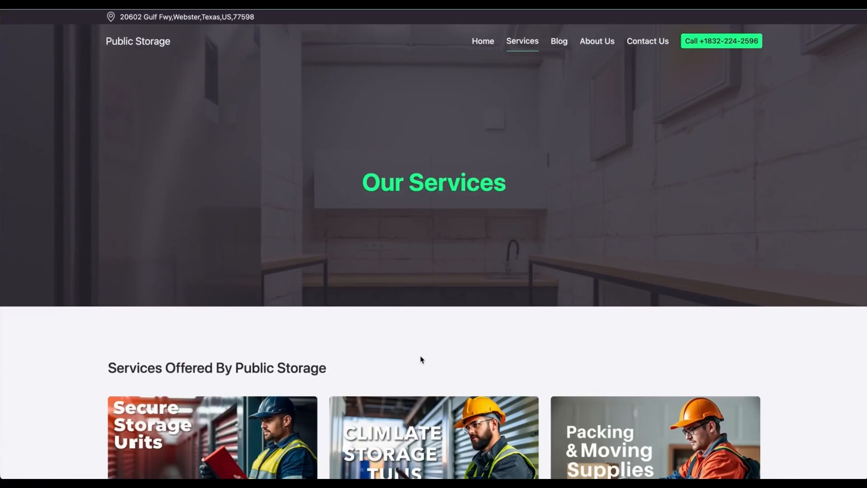
scroll(421, 359, "down", 5)
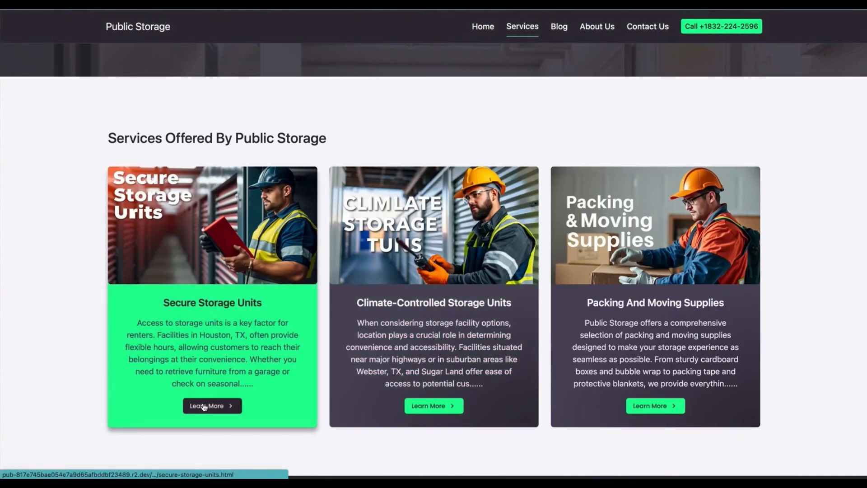
left_click(204, 405)
scroll(203, 406, "down", 8)
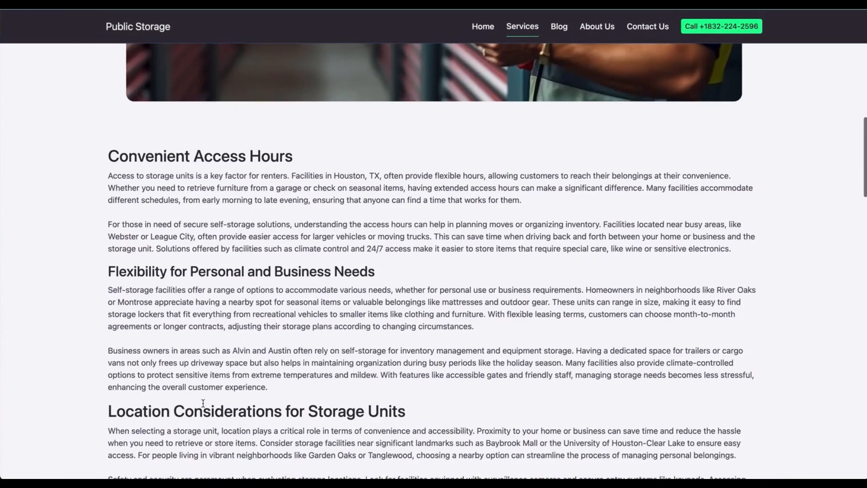
scroll(203, 403, "down", 7)
scroll(203, 403, "down", 15)
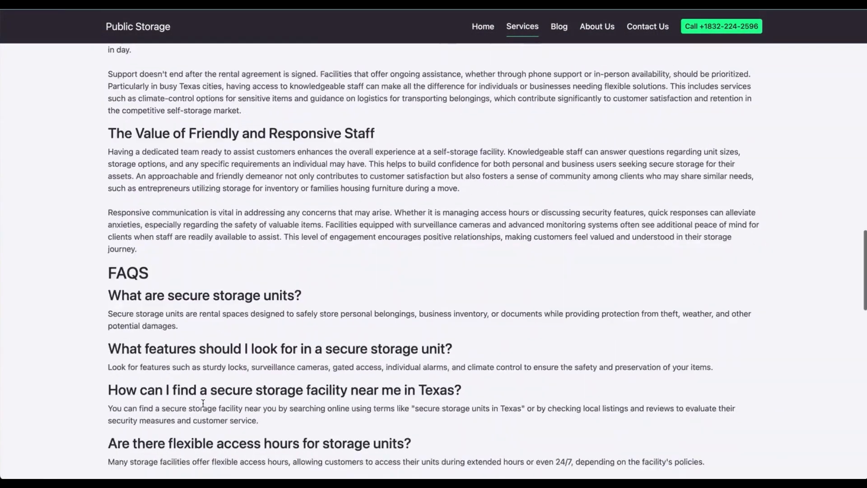
scroll(130, 137, "down", 14)
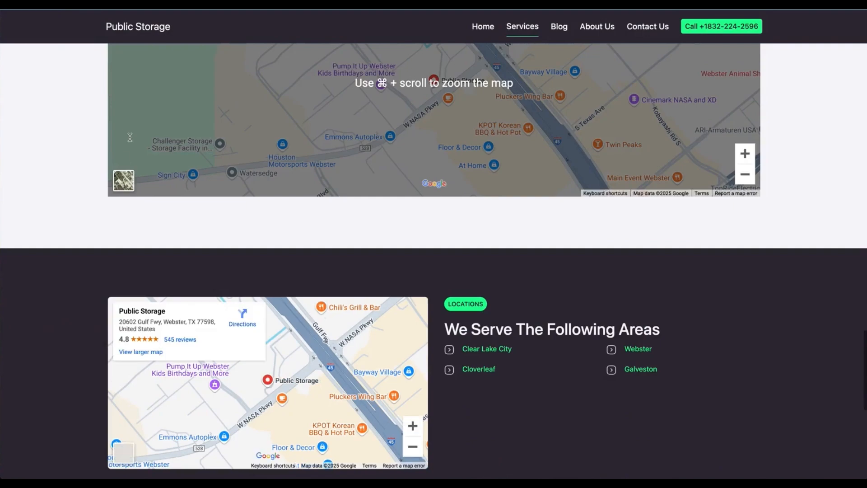
scroll(477, 83, "up", 4)
scroll(476, 244, "up", 2)
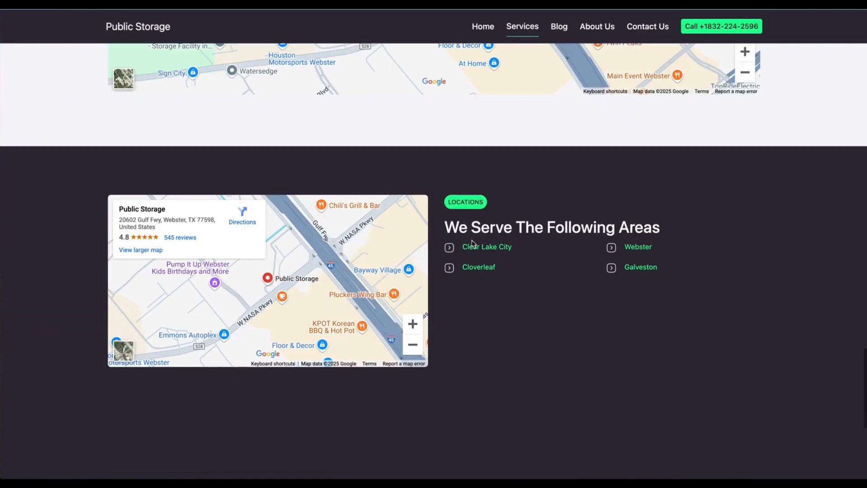
- Open the Clear Lake City location page and examine its article, FAQs, area map and linked services list
left_click(476, 249)
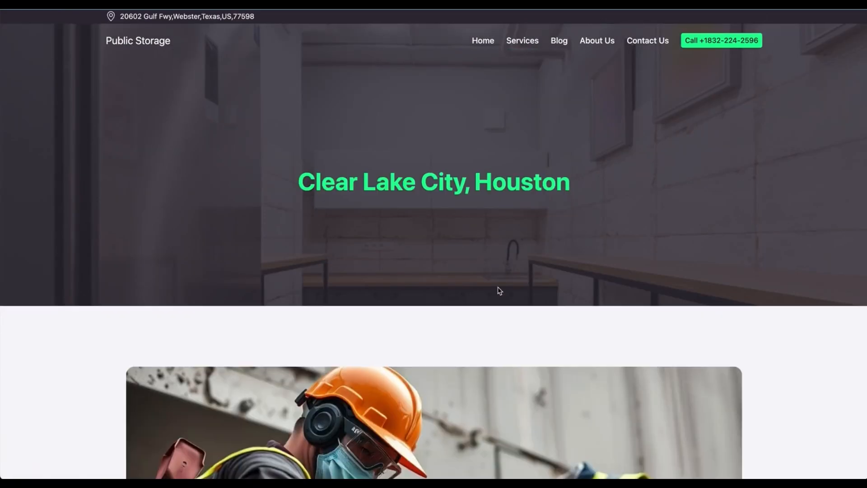
scroll(498, 288, "down", 4)
scroll(498, 288, "up", 1)
scroll(498, 288, "down", 3)
scroll(499, 290, "down", 15)
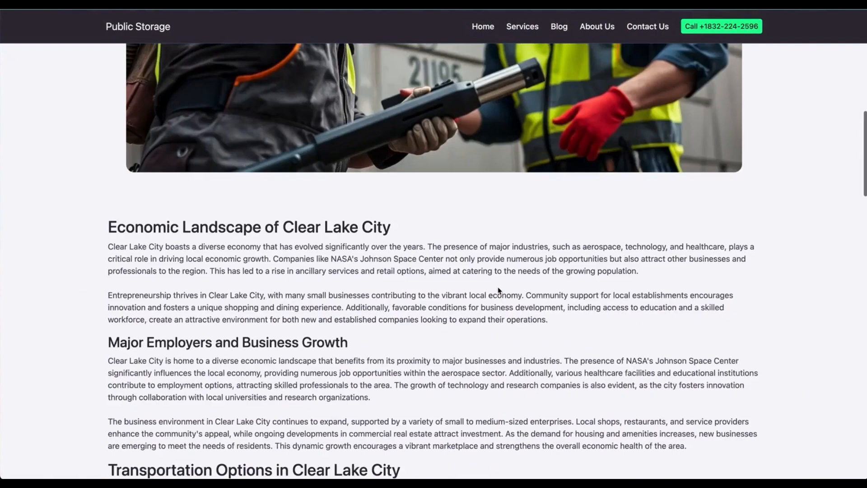
scroll(499, 290, "down", 20)
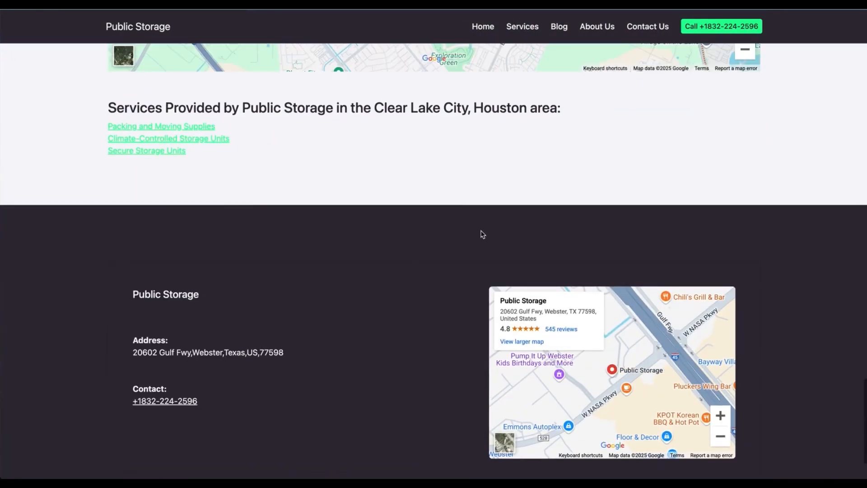
scroll(381, 313, "up", 5)
scroll(400, 131, "up", 2)
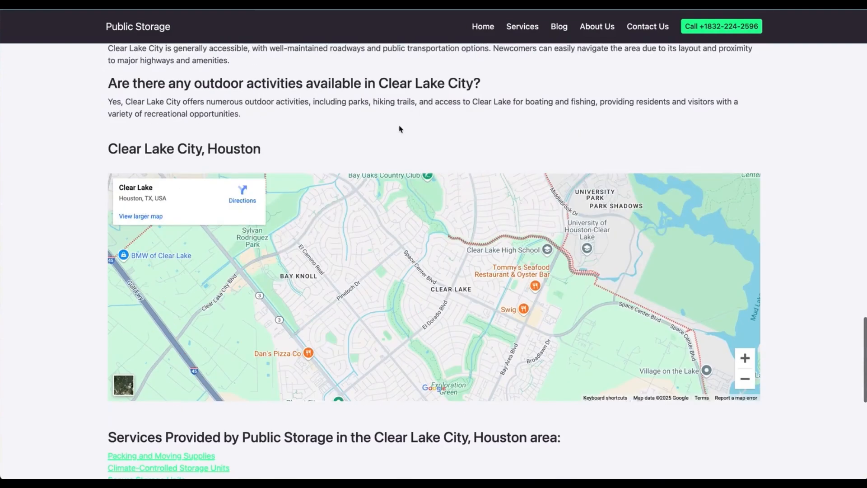
scroll(401, 143, "down", 4)
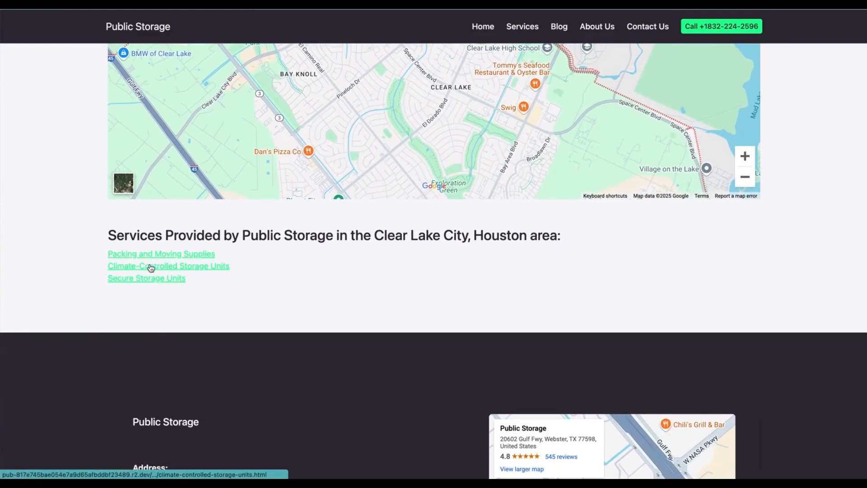
- Open the Climate-Controlled Storage Units page from the location's services list and look through it to the footer
left_click(151, 272)
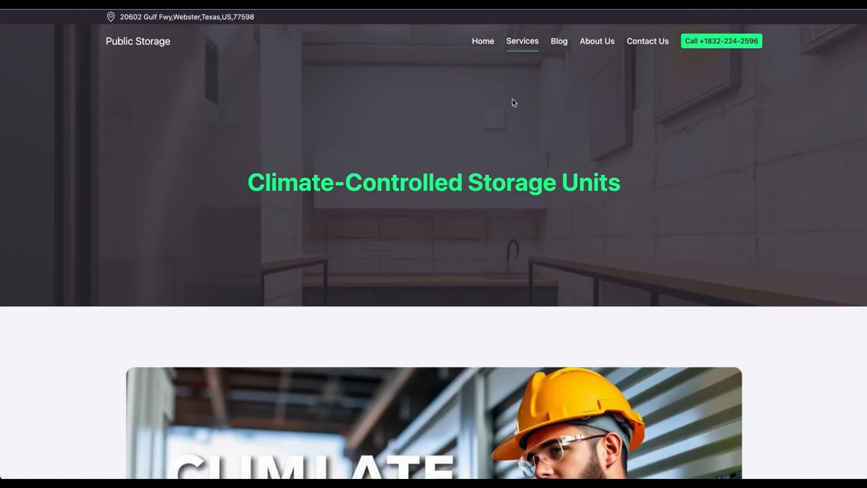
scroll(504, 161, "down", 20)
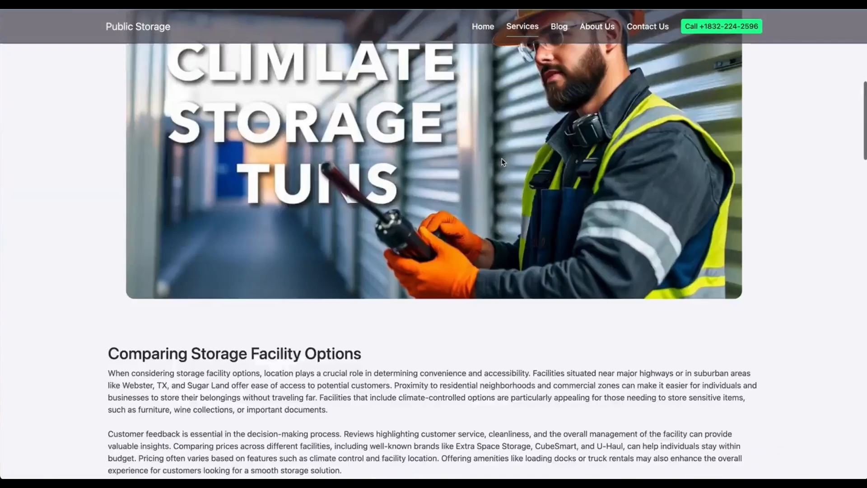
scroll(504, 162, "down", 3)
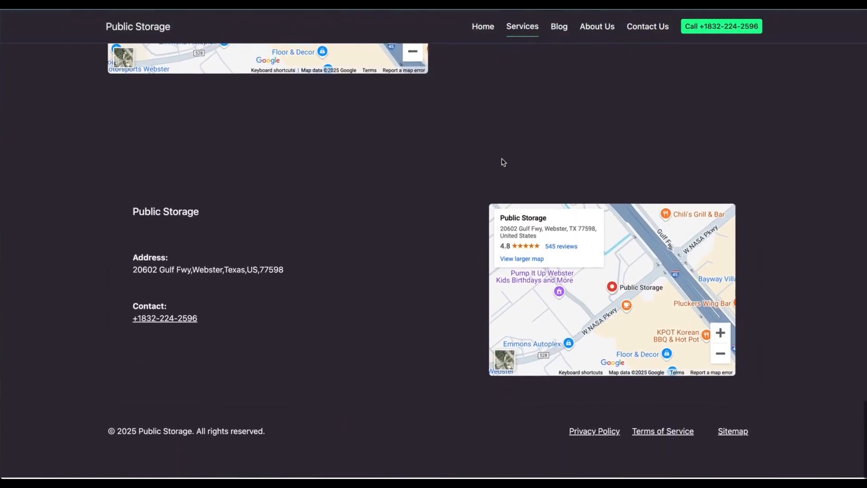
- View the site's XML sitemap, follow its sitemap page link, and leave the Public Storage page it leads to
left_click(736, 434)
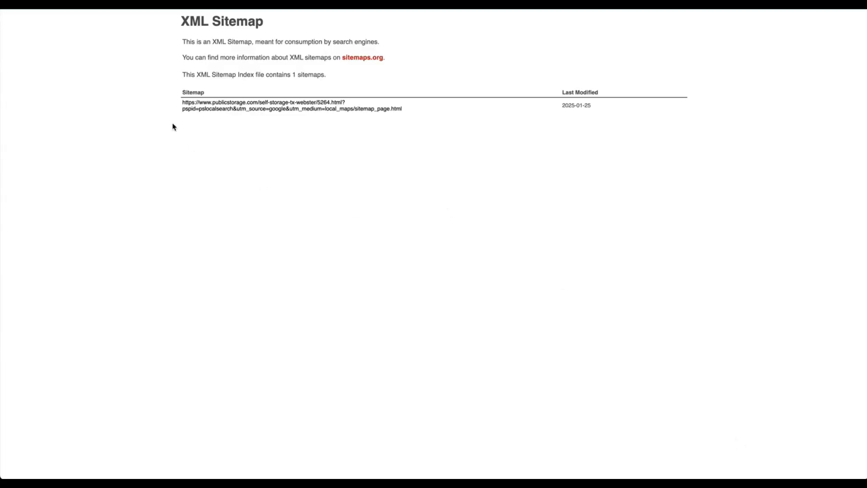
left_click(283, 105)
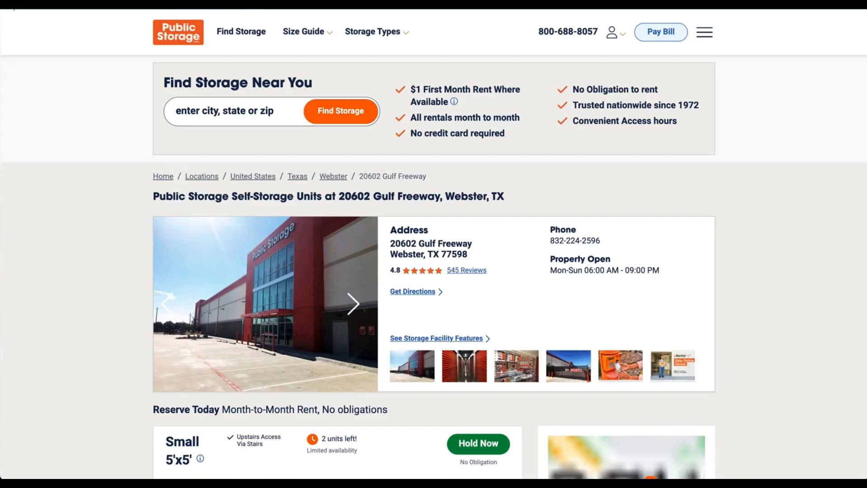
left_click(13, 6)
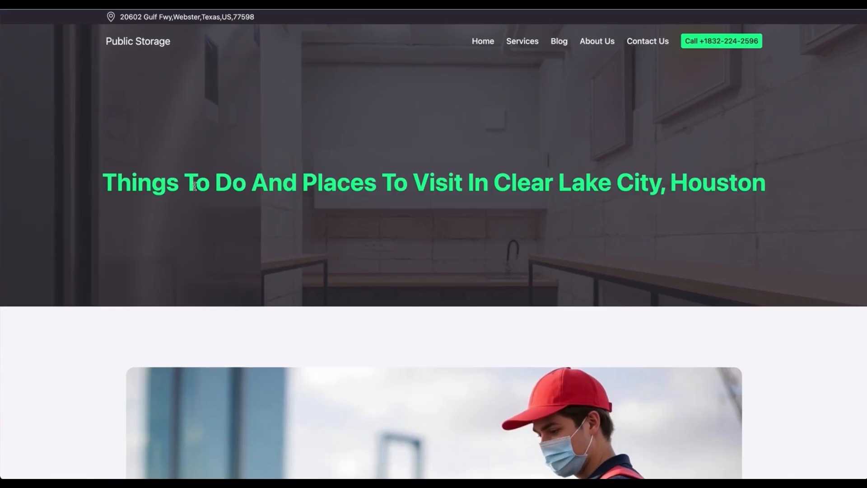
- Examine the NASA Johnson Space Center, Armand Bayou Nature Center and Kemah Boardwalk sections of the Clear Lake City things-to-do article
scroll(562, 191, "down", 12)
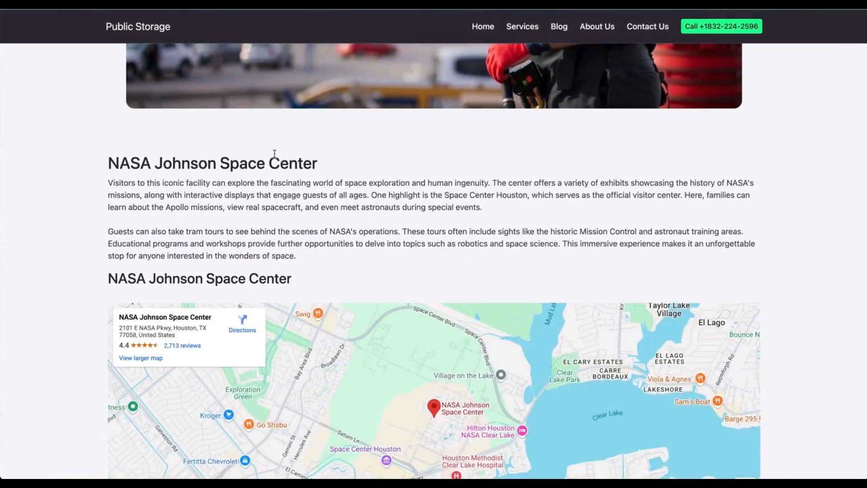
scroll(275, 155, "down", 1)
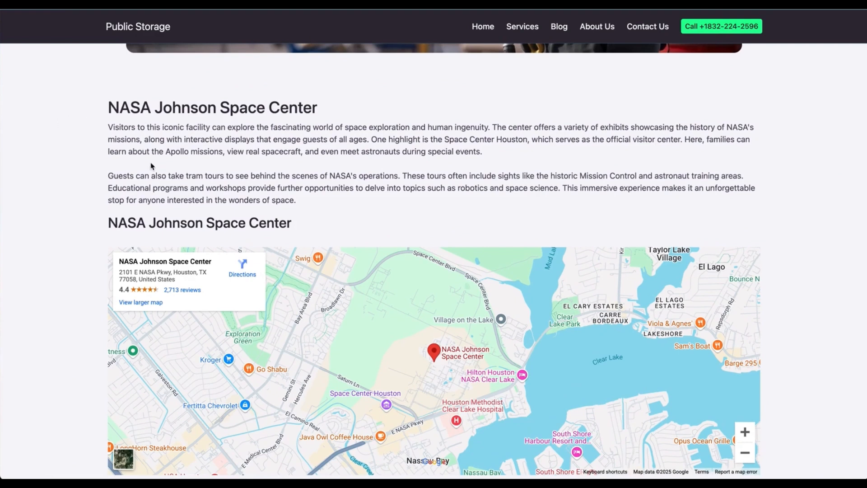
scroll(438, 134, "down", 2)
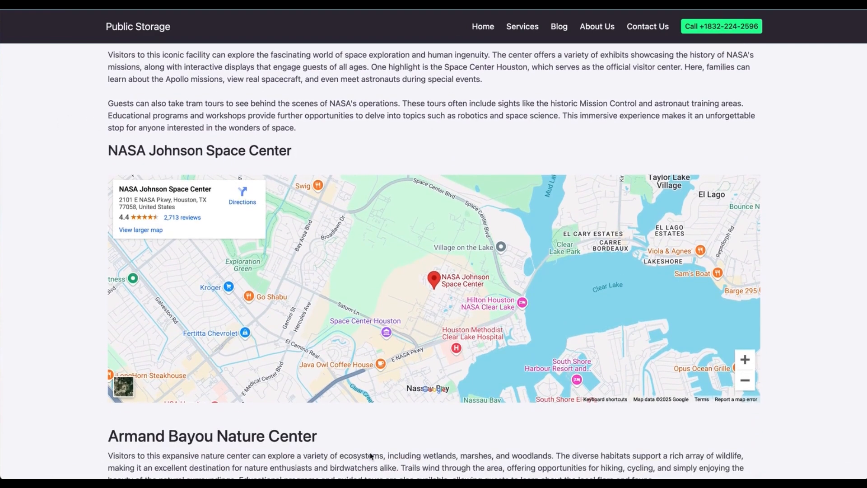
scroll(375, 417, "down", 6)
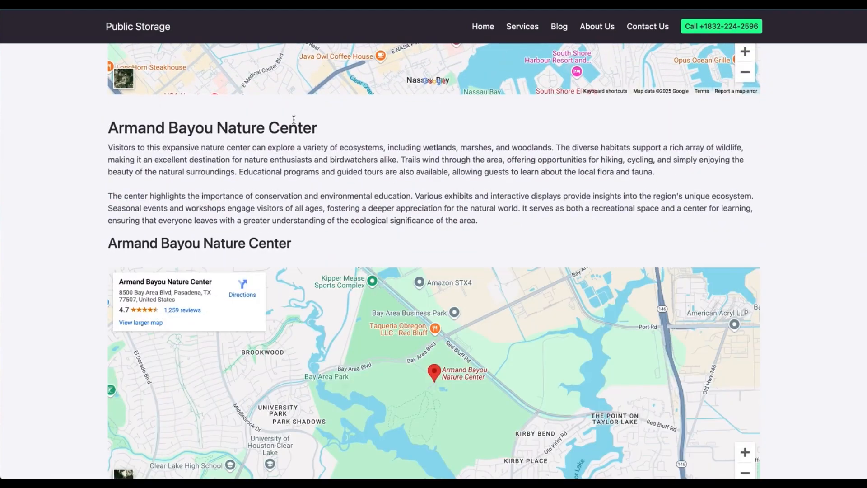
scroll(348, 184, "down", 5)
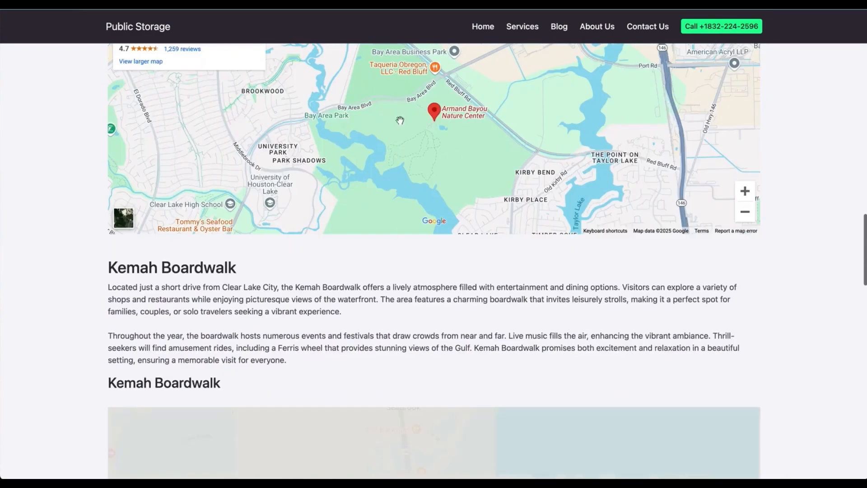
scroll(401, 120, "up", 3)
scroll(388, 424, "down", 5)
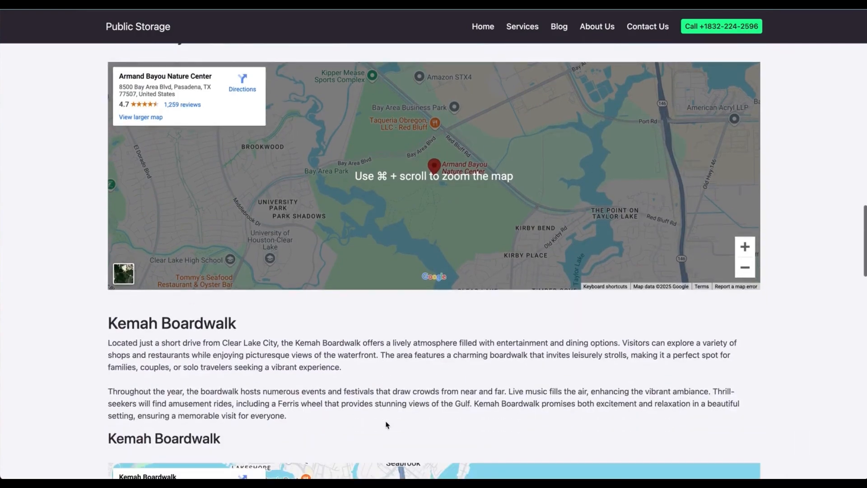
scroll(317, 180, "down", 4)
scroll(317, 180, "up", 3)
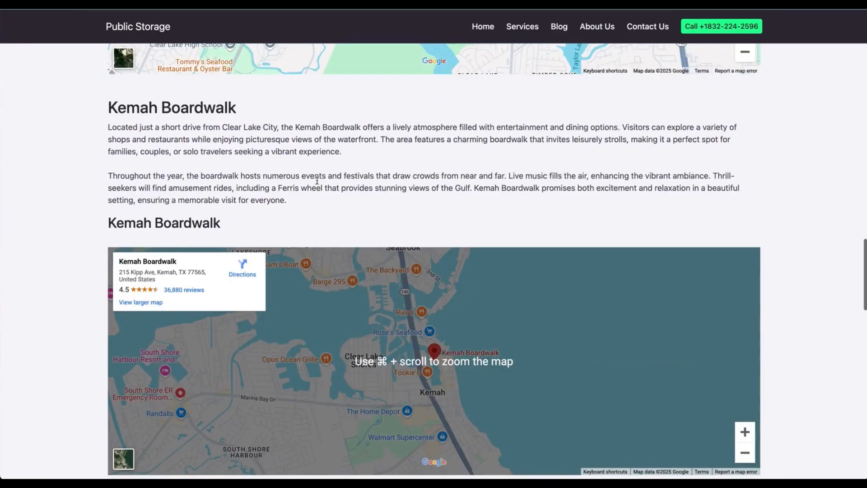
- Examine the Rocket Park section and its map, and highlight the FAQs at the end of the things-to-do article
scroll(360, 350, "down", 10)
scroll(360, 350, "down", 10)
scroll(360, 350, "up", 14)
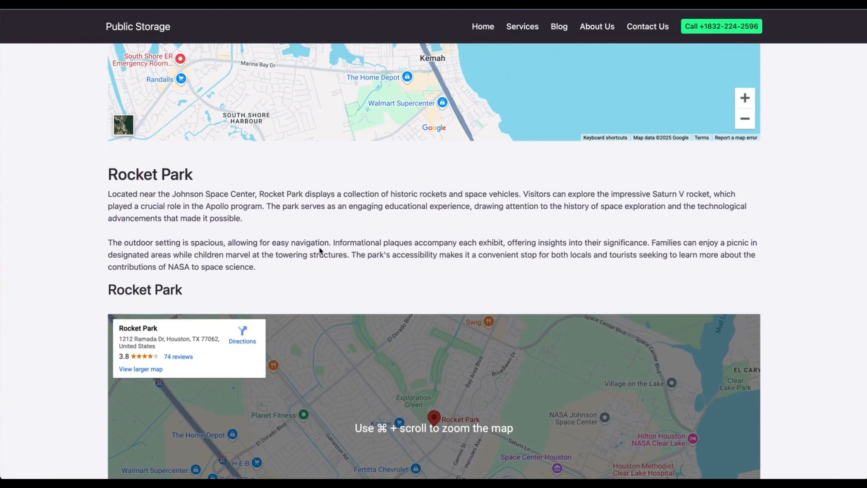
scroll(320, 250, "up", 1)
scroll(320, 248, "down", 10)
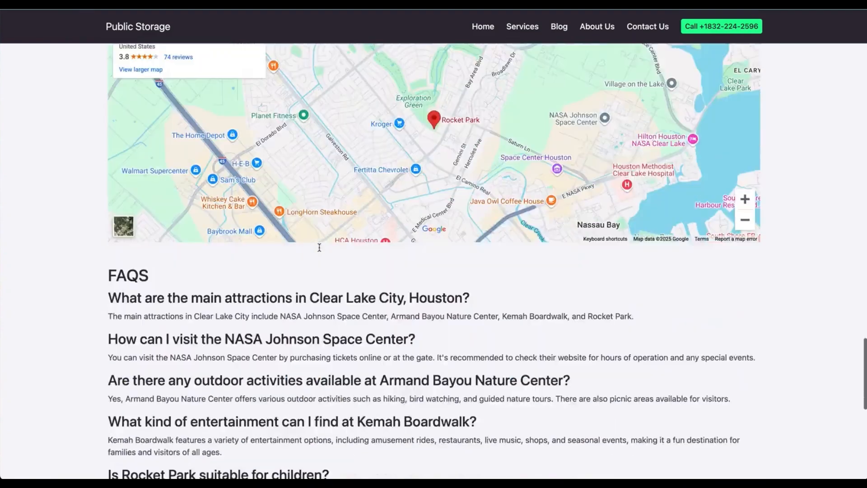
left_click_drag(95, 112, 228, 359)
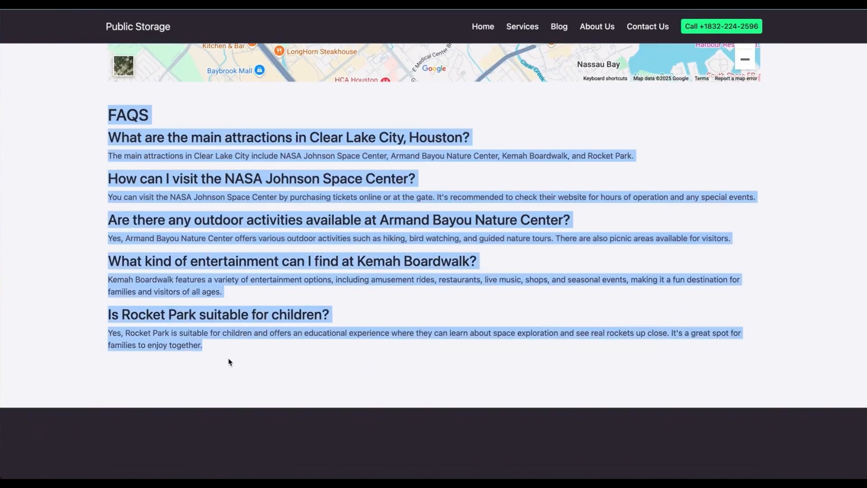
left_click(229, 360)
- Return to the article's title banner and review the NASA Johnson Space Center and Armand Bayou sections with their maps again
scroll(229, 360, "up", 12)
scroll(230, 366, "up", 20)
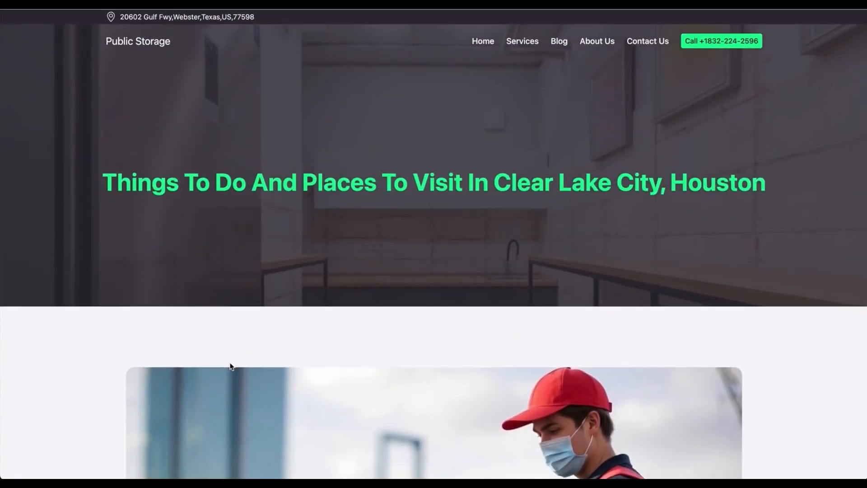
scroll(230, 366, "down", 15)
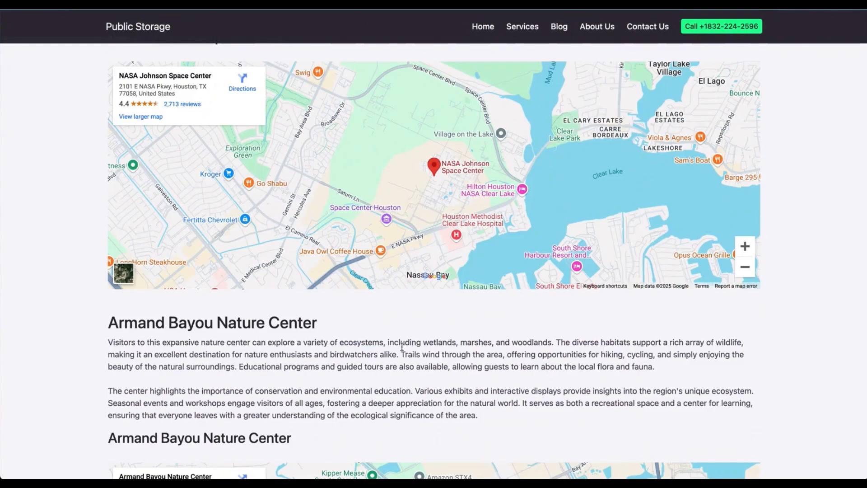
scroll(402, 347, "down", 7)
scroll(393, 289, "up", 5)
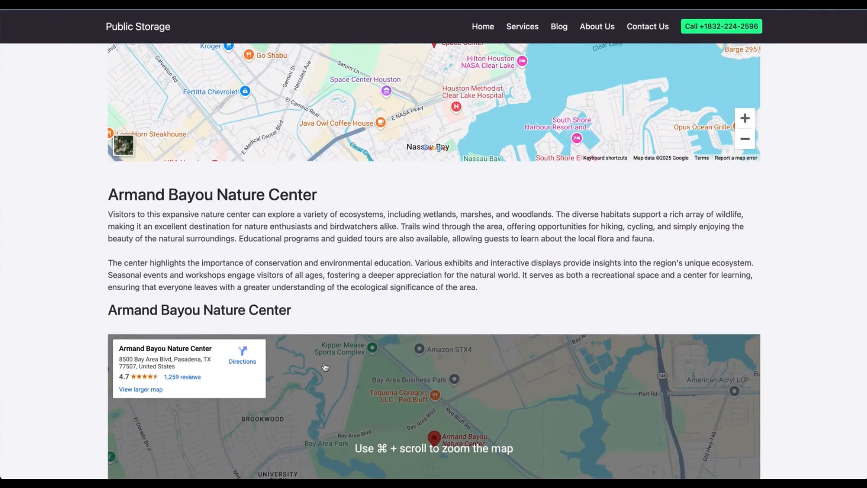
scroll(307, 214, "up", 10)
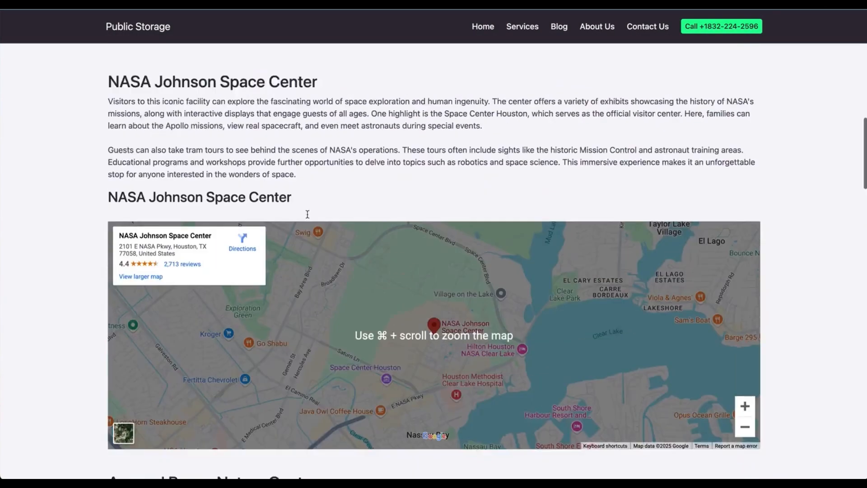
scroll(333, 305, "up", 10)
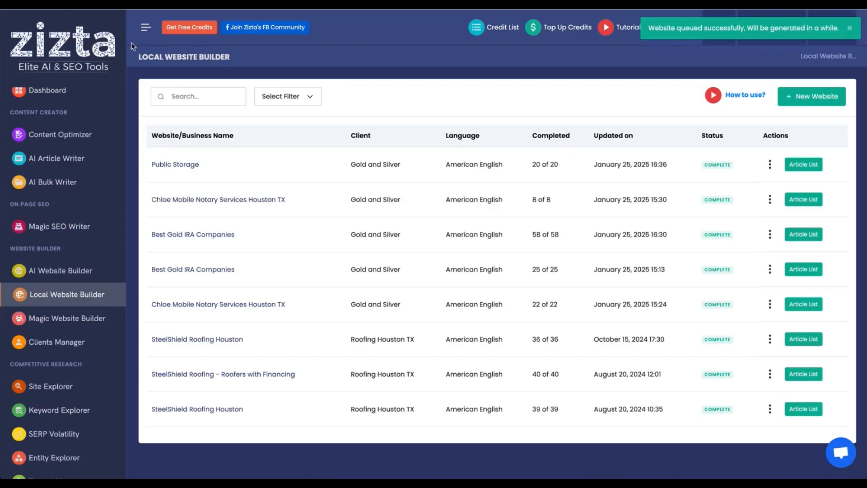
- Look at the website structure types in the new local website form, and return to the website list
left_click(817, 97)
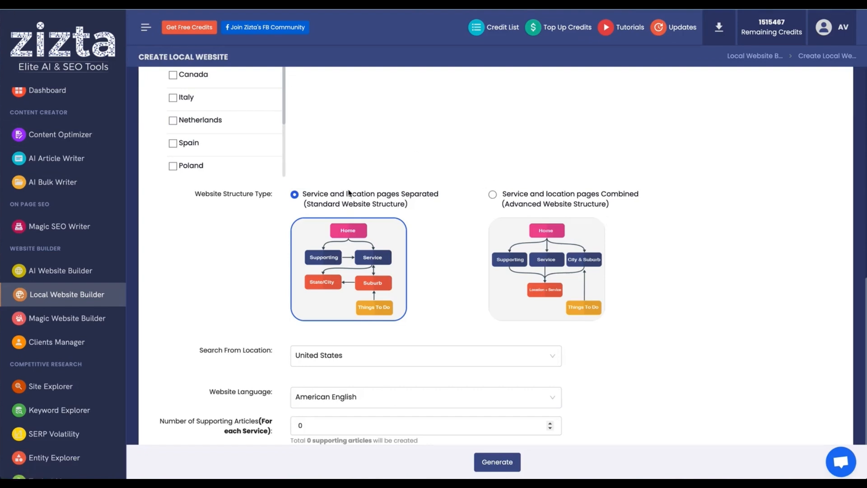
left_click(67, 294)
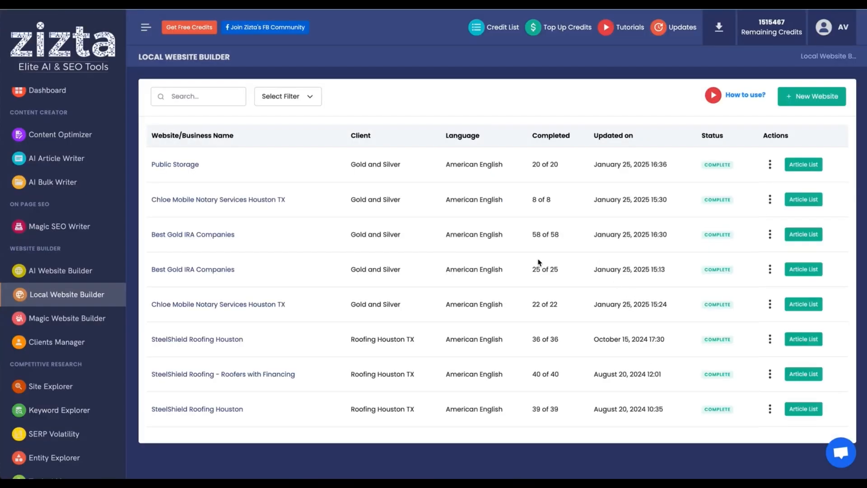
- Preview the Best Gold IRA Companies website with 58 completed articles and look through its home page
left_click(770, 240)
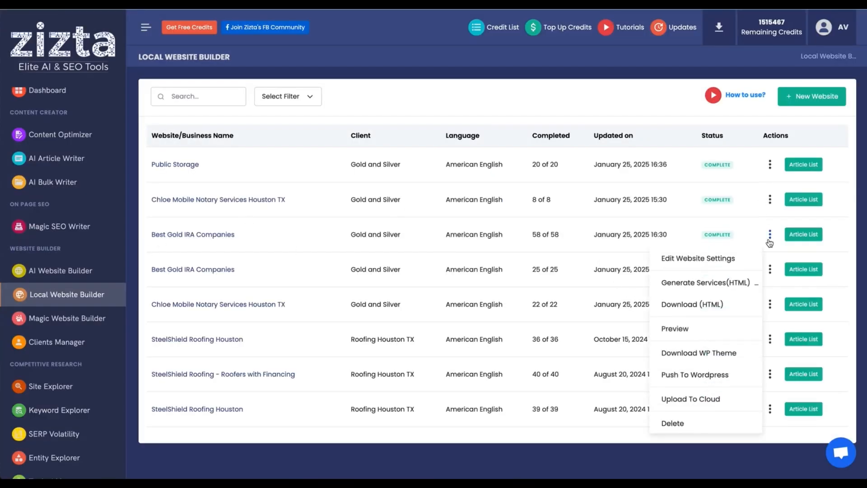
left_click(680, 332)
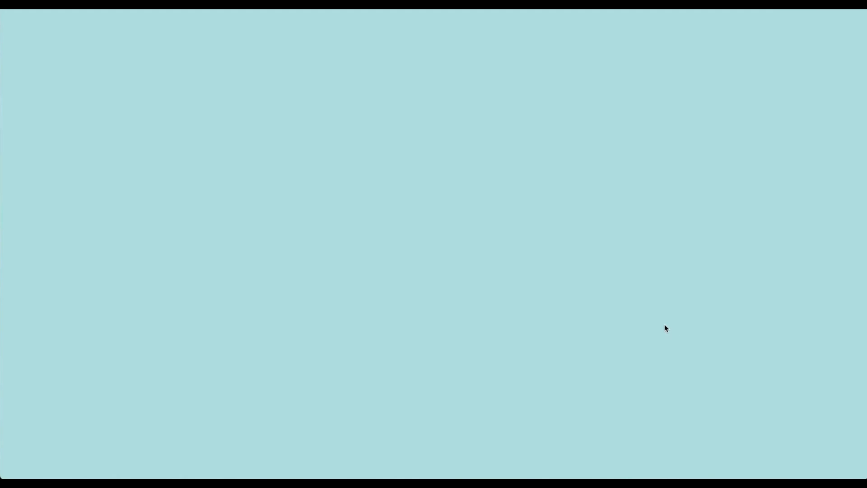
scroll(571, 277, "down", 5)
scroll(572, 277, "down", 15)
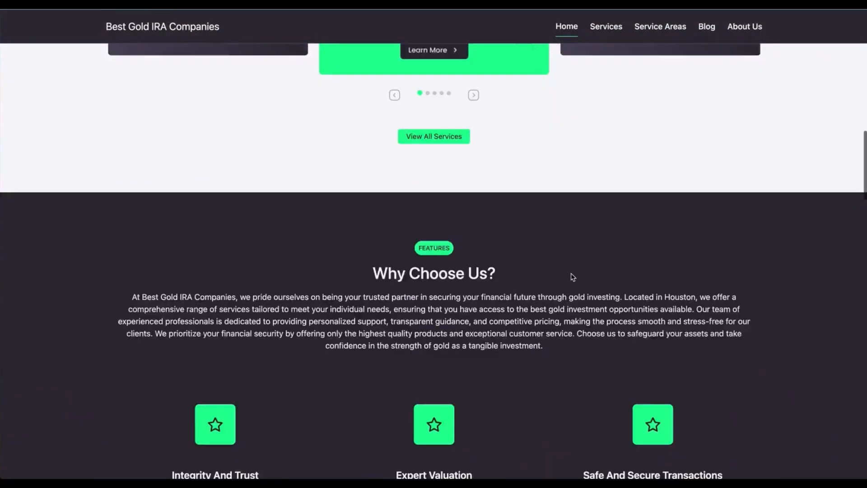
scroll(573, 277, "up", 15)
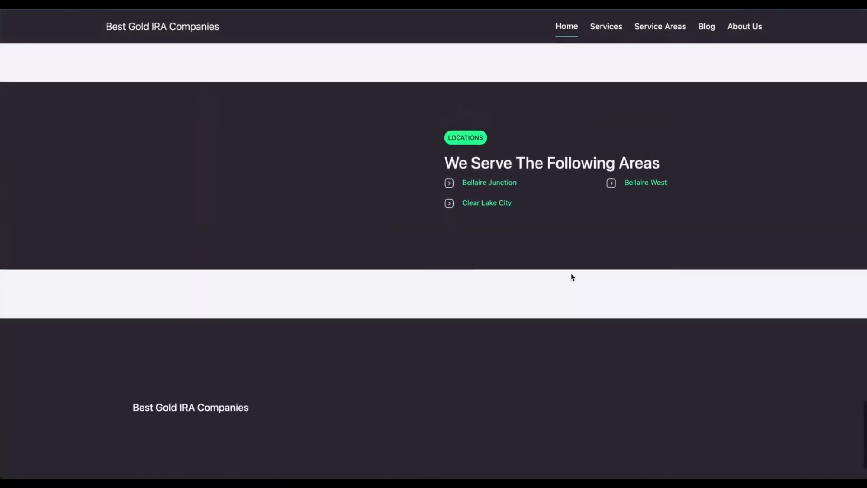
scroll(573, 277, "up", 10)
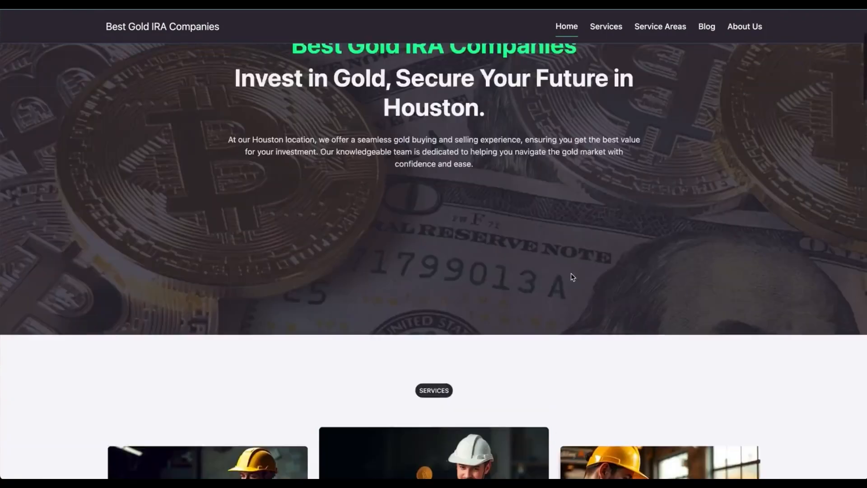
- Open the Houston service area page and examine its Gold Bullion Purchases, Gold Jewelry Purchases and Gold Appraisals sections
mouse_move(616, 42)
mouse_move(659, 36)
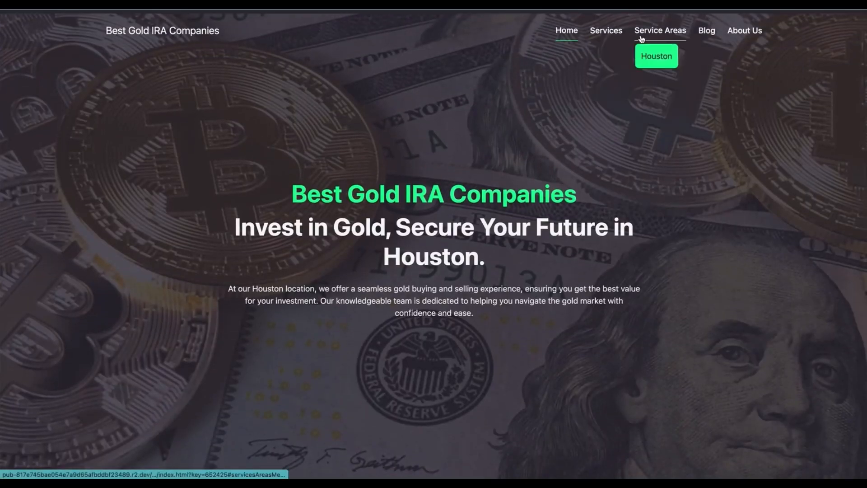
left_click(649, 55)
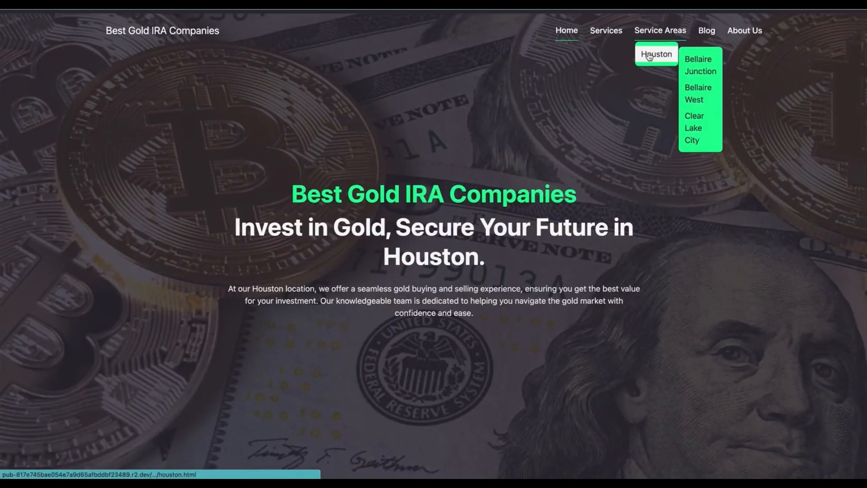
scroll(298, 295, "down", 6)
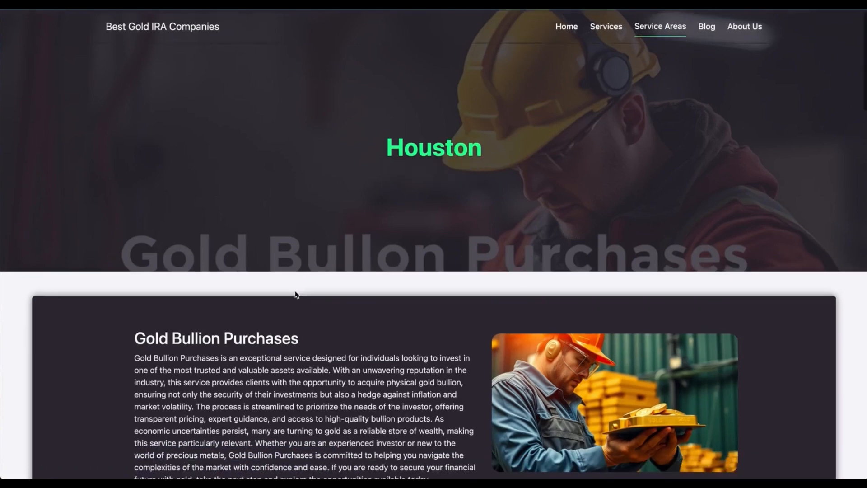
scroll(213, 250, "up", 3)
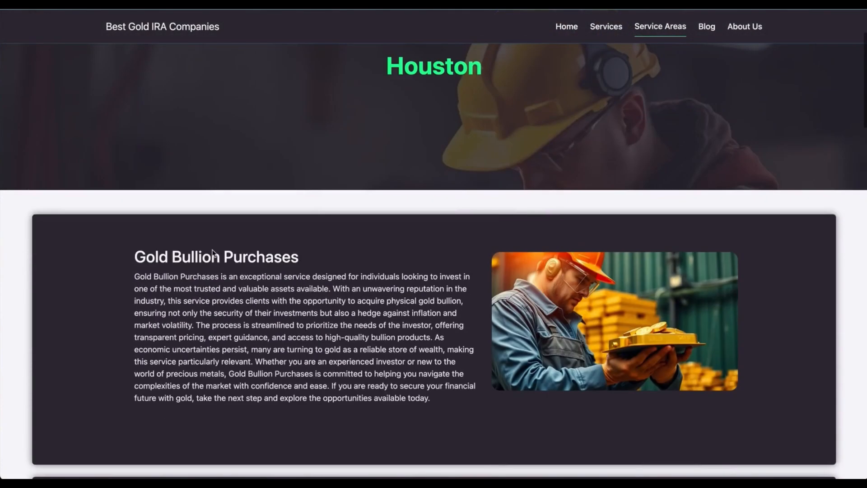
scroll(223, 283, "down", 4)
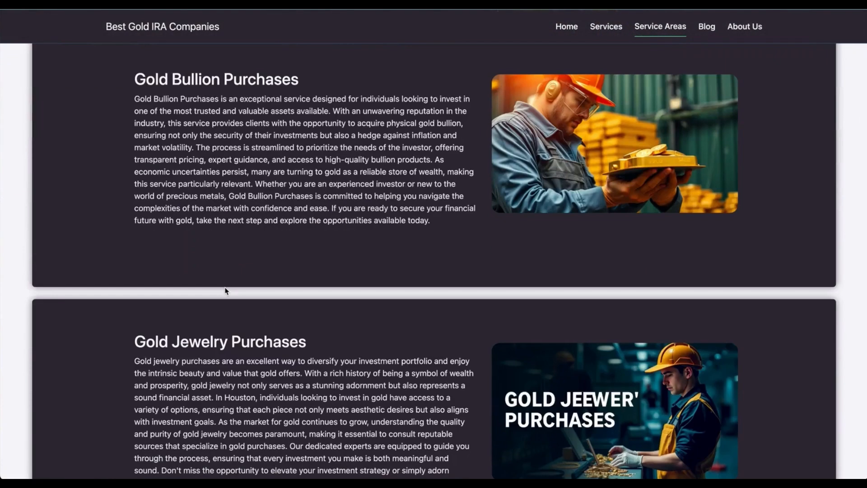
scroll(226, 291, "up", 6)
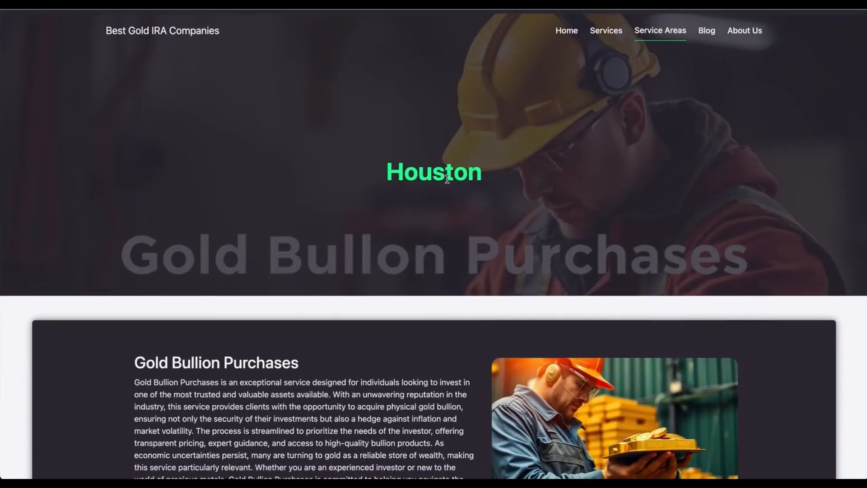
scroll(447, 179, "down", 5)
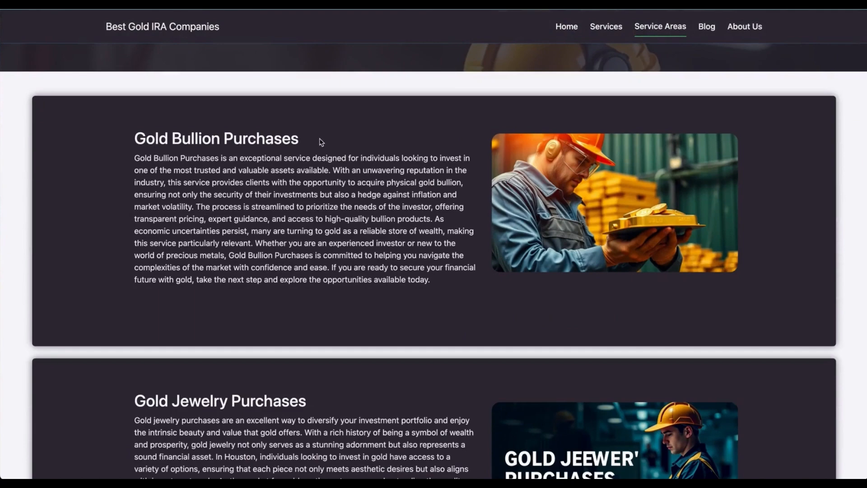
scroll(322, 142, "down", 10)
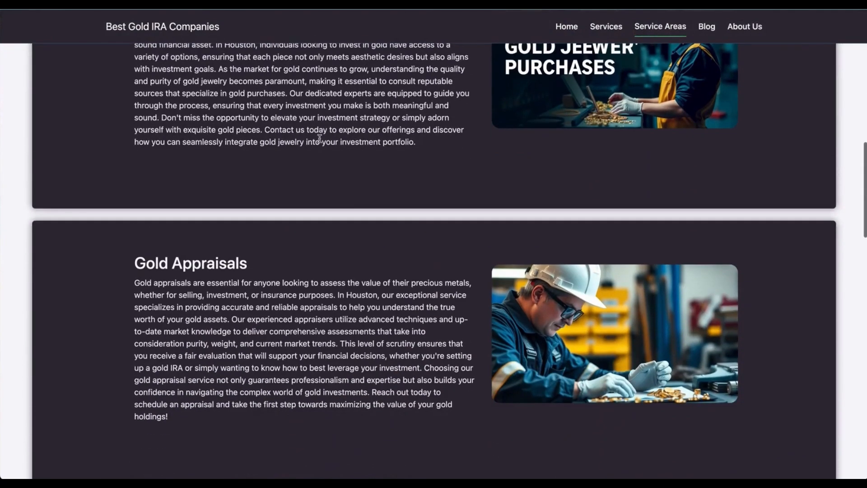
scroll(313, 117, "up", 2)
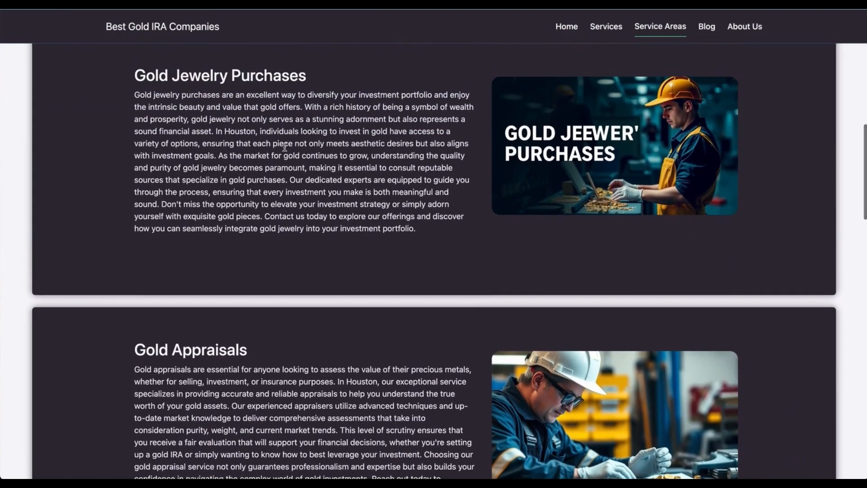
- Review the Areas We Served links at the end of the Houston page and highlight the Gold Bullion Purchases heading
scroll(284, 146, "down", 20)
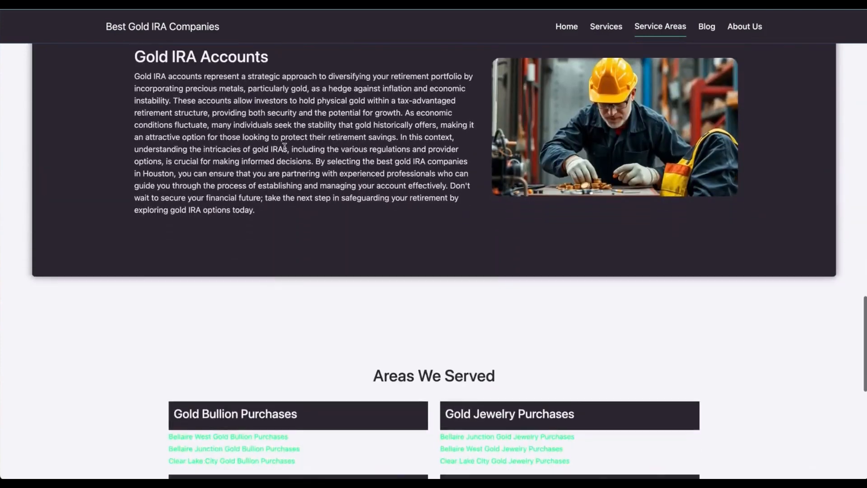
scroll(286, 149, "down", 5)
scroll(285, 149, "up", 2)
scroll(285, 150, "down", 3)
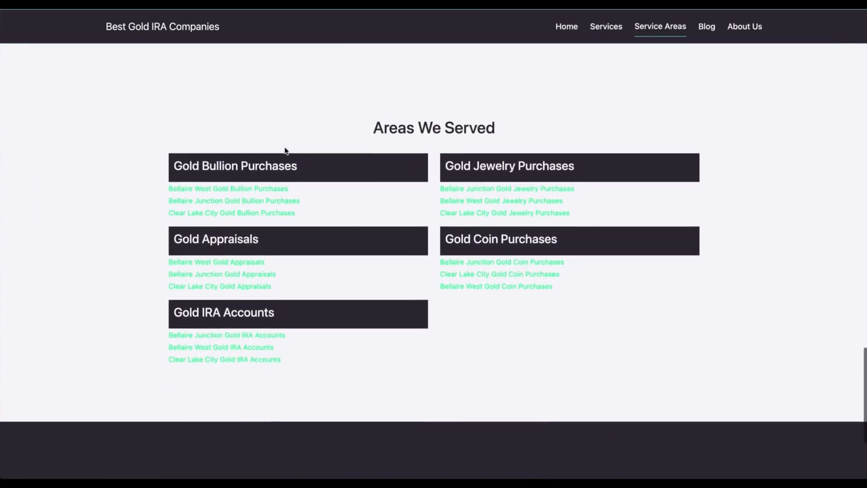
scroll(286, 151, "down", 1)
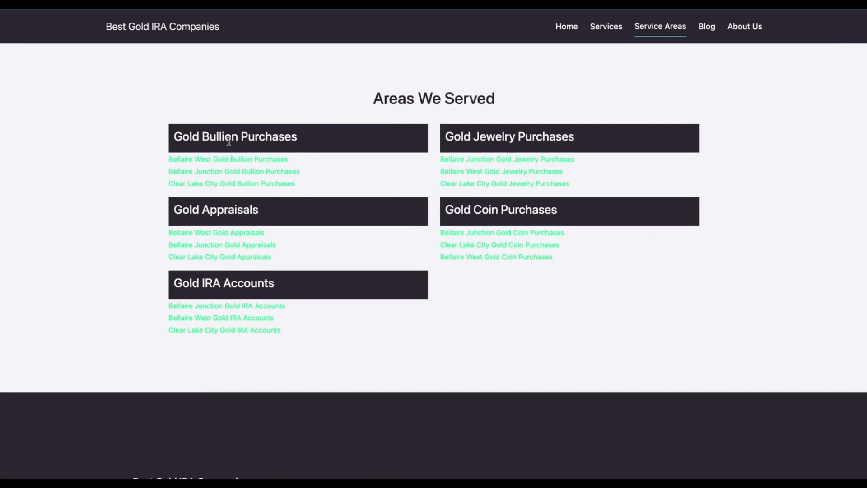
left_click_drag(316, 137, 166, 139)
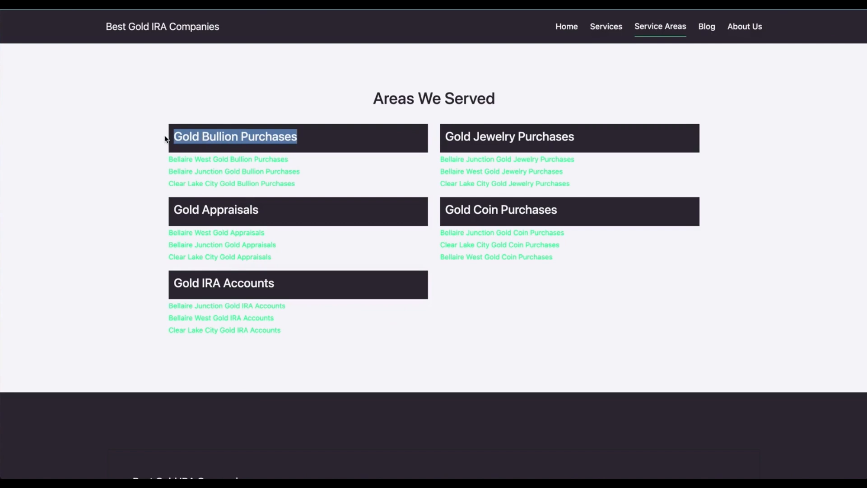
left_click(143, 152)
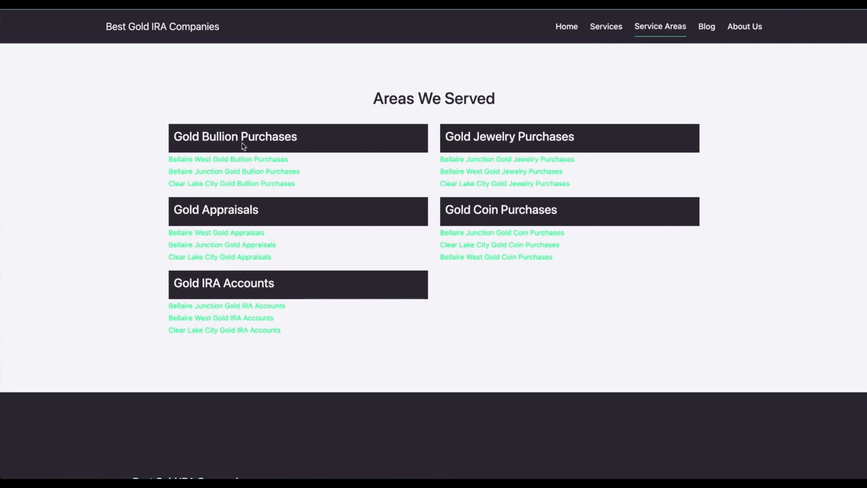
- Open the Bellaire West Gold Bullion Purchases page and highlight its banner title
left_click(260, 160)
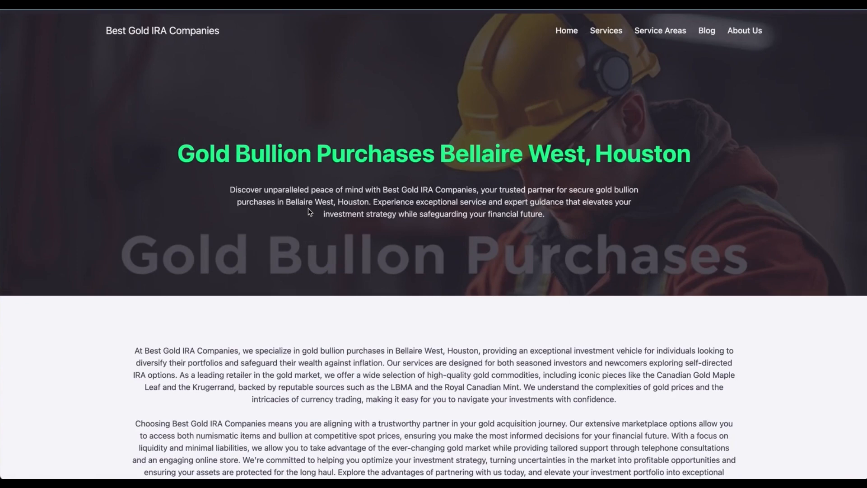
scroll(310, 212, "down", 3)
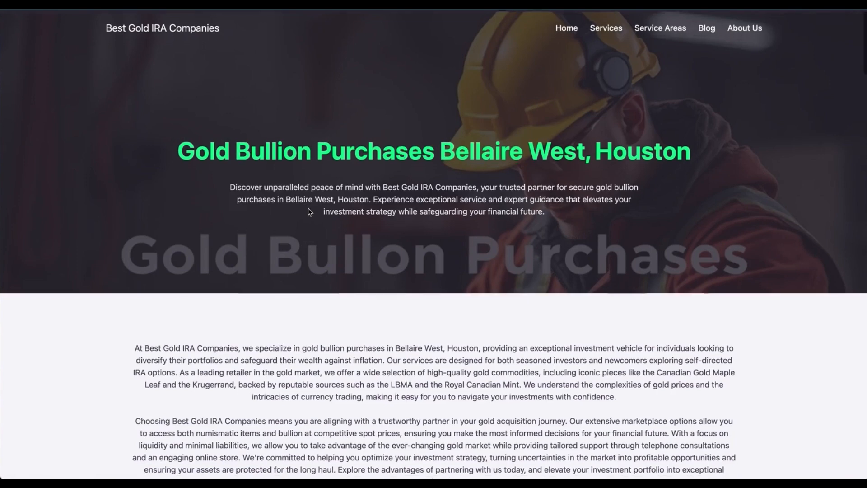
scroll(310, 212, "down", 7)
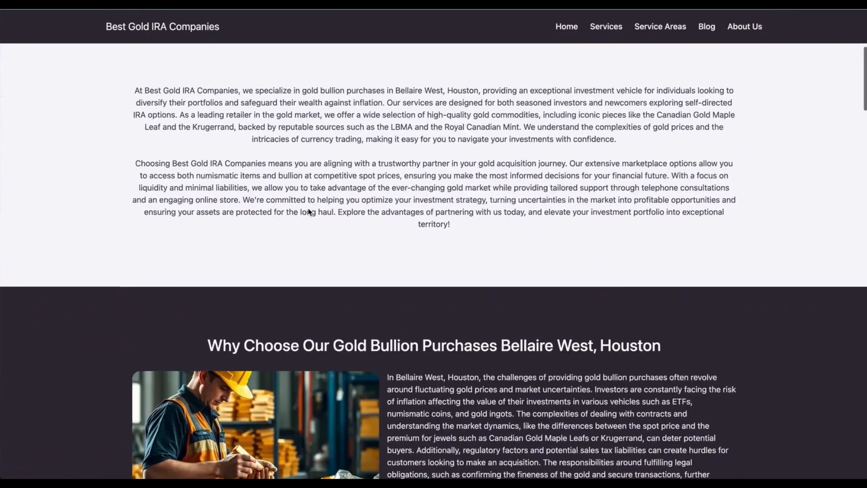
scroll(310, 212, "up", 10)
triple_click(211, 150)
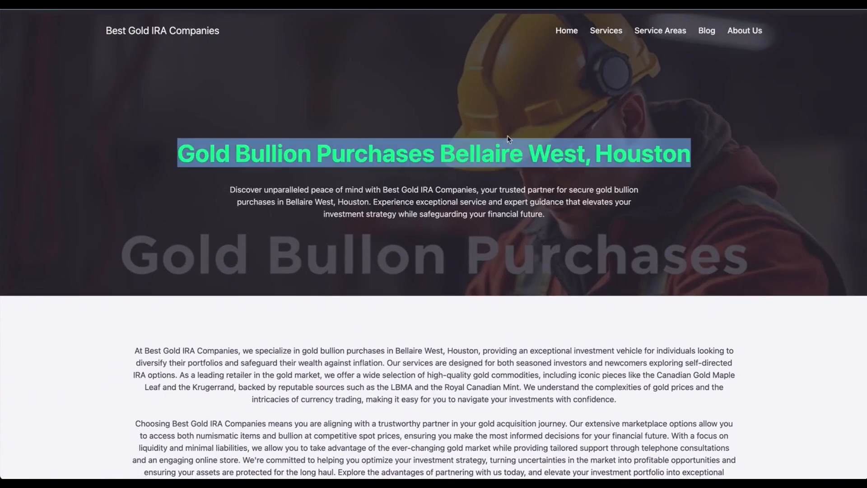
left_click_drag(692, 154, 620, 145)
- Examine the Bellaire West page's introduction, Why Choose, Solutions and Benefits sections through to the customer quotes
scroll(287, 325, "down", 7)
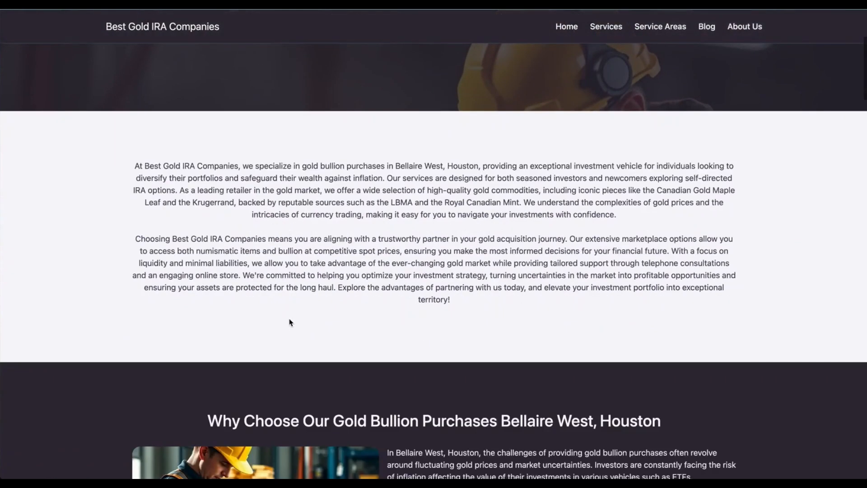
scroll(180, 176, "down", 1)
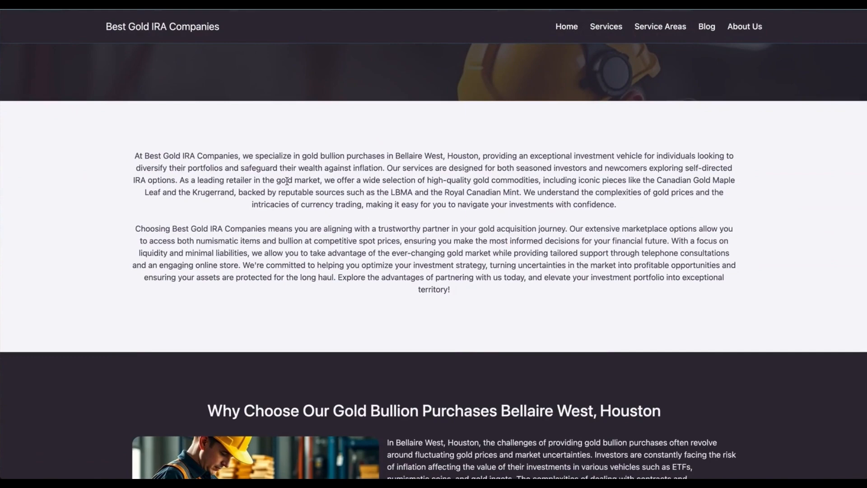
scroll(287, 181, "down", 1)
scroll(287, 181, "down", 5)
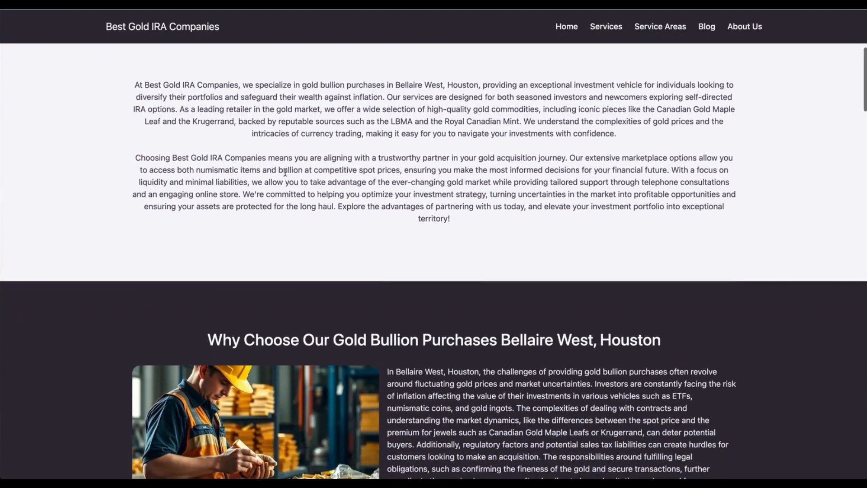
scroll(288, 176, "down", 6)
scroll(286, 177, "up", 4)
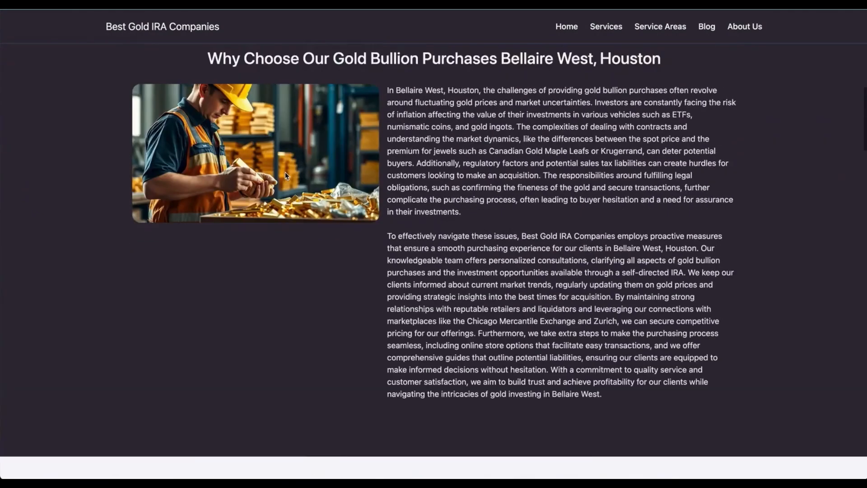
scroll(287, 180, "down", 10)
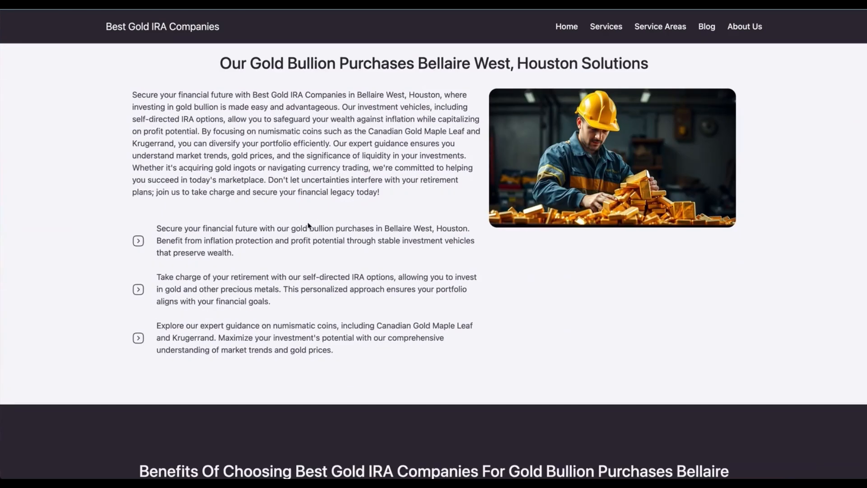
scroll(400, 142, "down", 17)
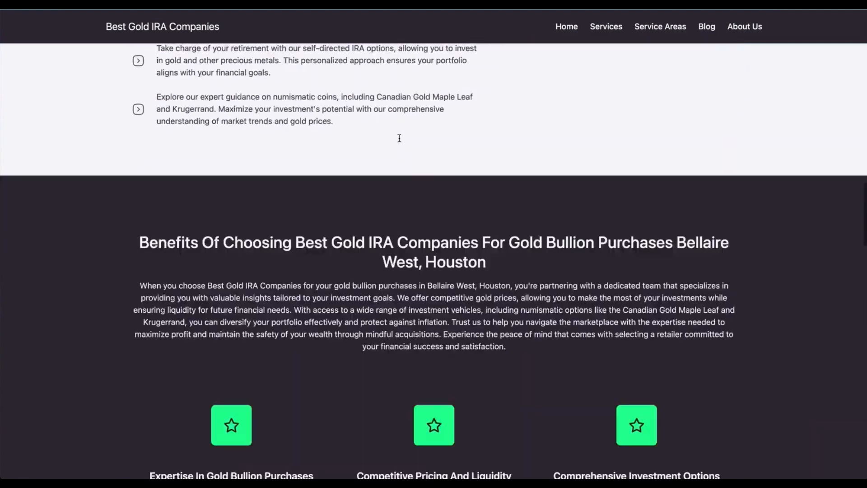
scroll(400, 142, "down", 17)
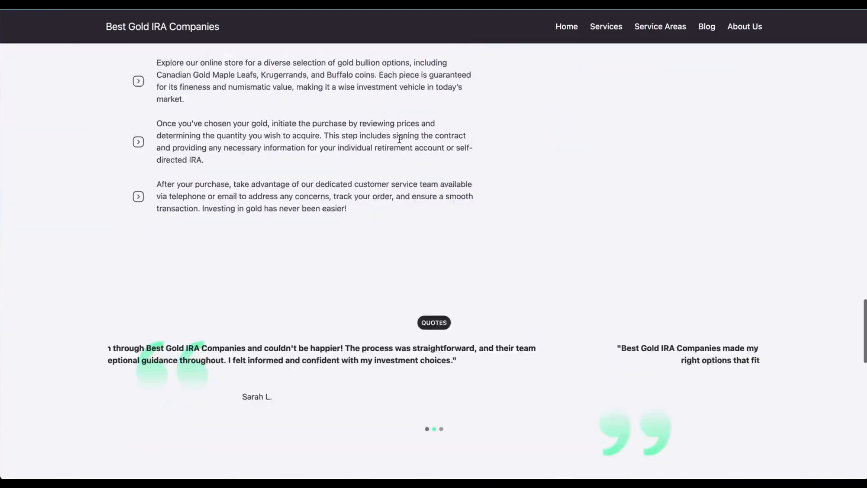
- Examine the About Bellaire West section with its map and the image gallery, and return to the page's title banner
scroll(400, 142, "down", 2)
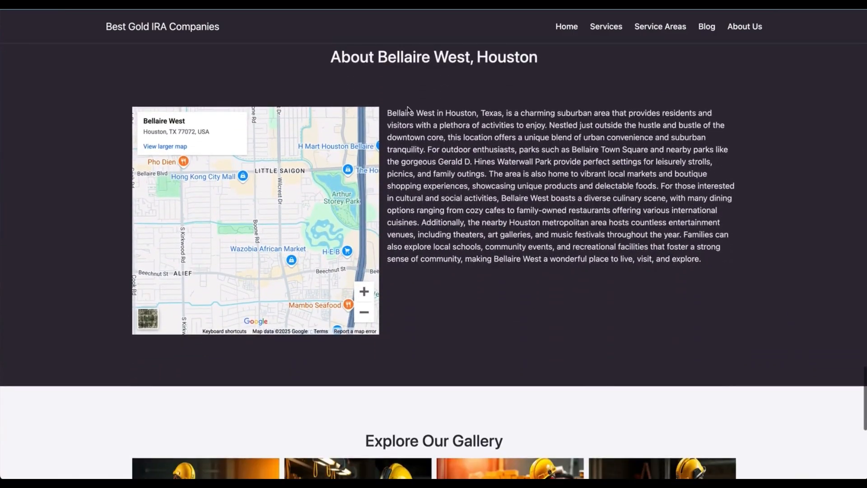
scroll(461, 236, "down", 1)
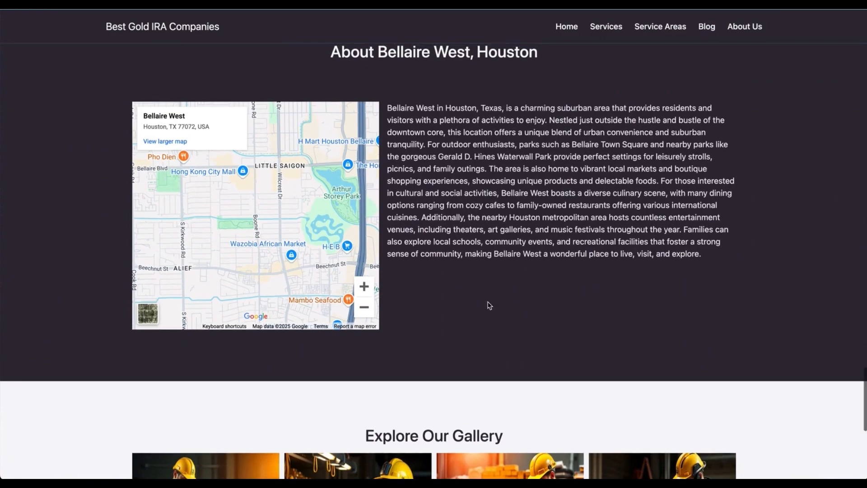
scroll(490, 305, "down", 4)
scroll(488, 304, "up", 4)
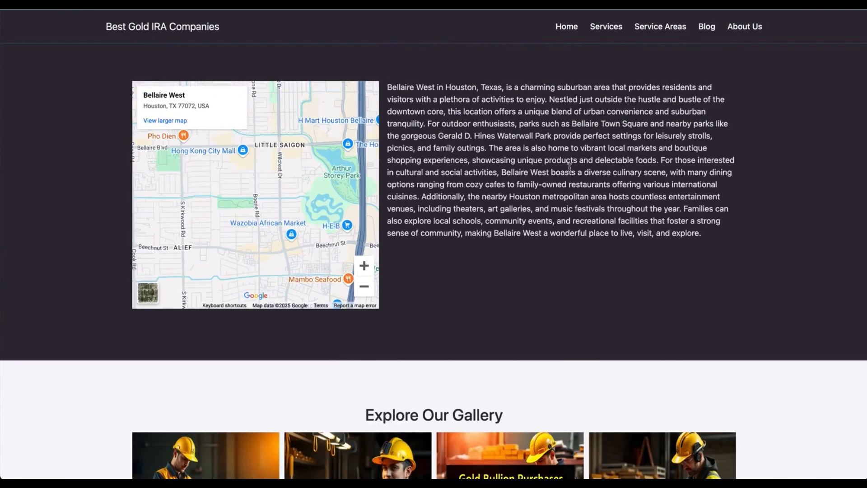
scroll(570, 168, "down", 4)
scroll(531, 334, "down", 4)
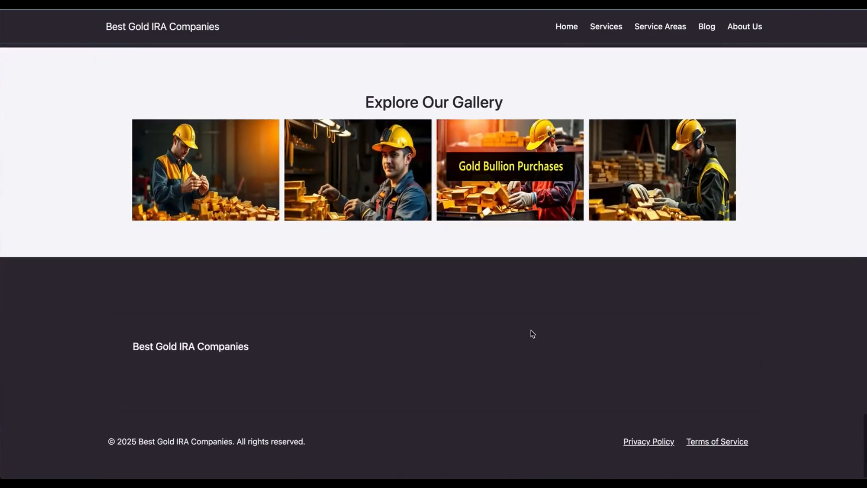
scroll(253, 347, "up", 12)
scroll(252, 347, "up", 20)
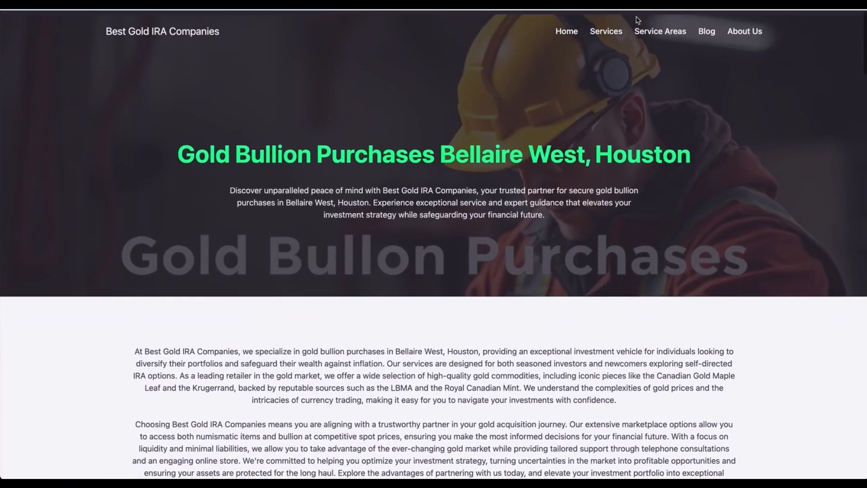
- Open the Gold IRA Accounts service page and review its sections down to the Areas We Served links
mouse_move(606, 31)
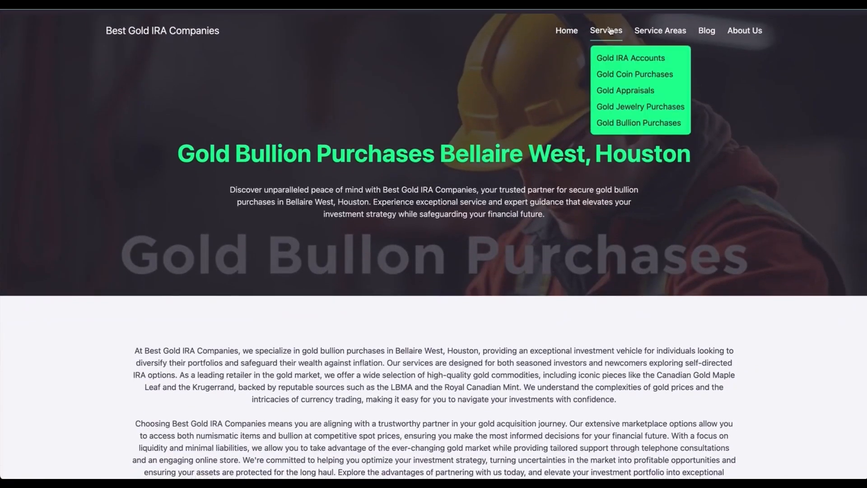
left_click(616, 55)
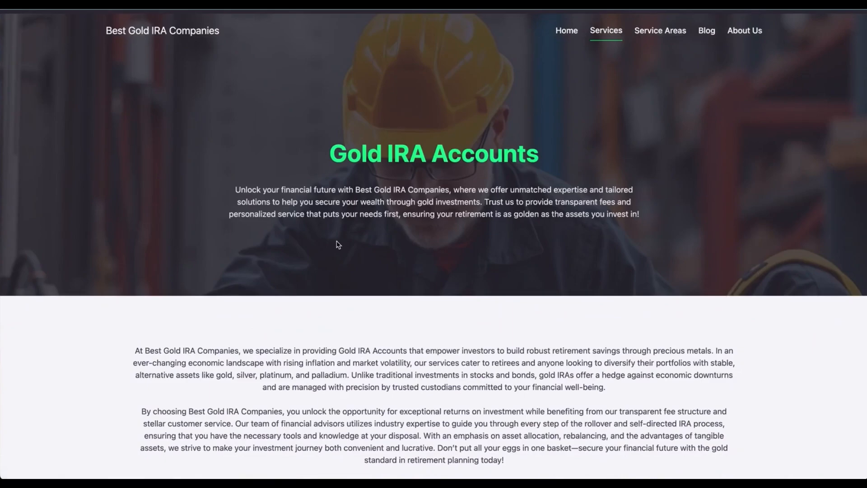
scroll(338, 245, "down", 20)
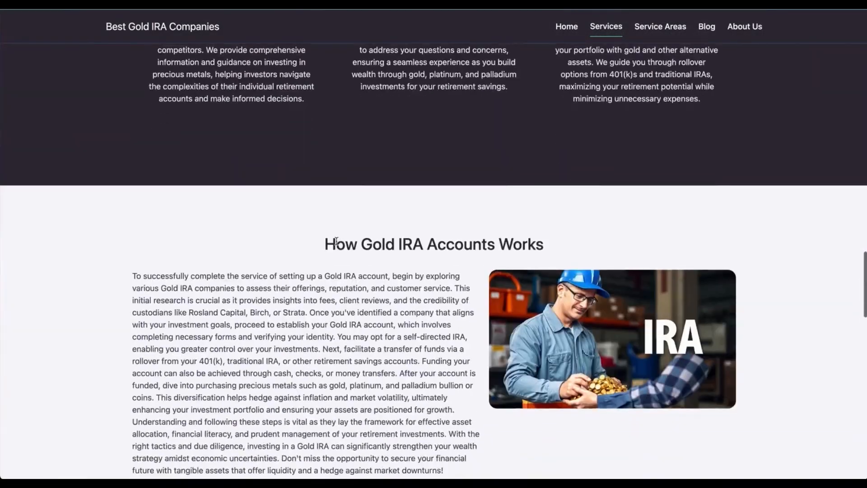
scroll(337, 241, "down", 20)
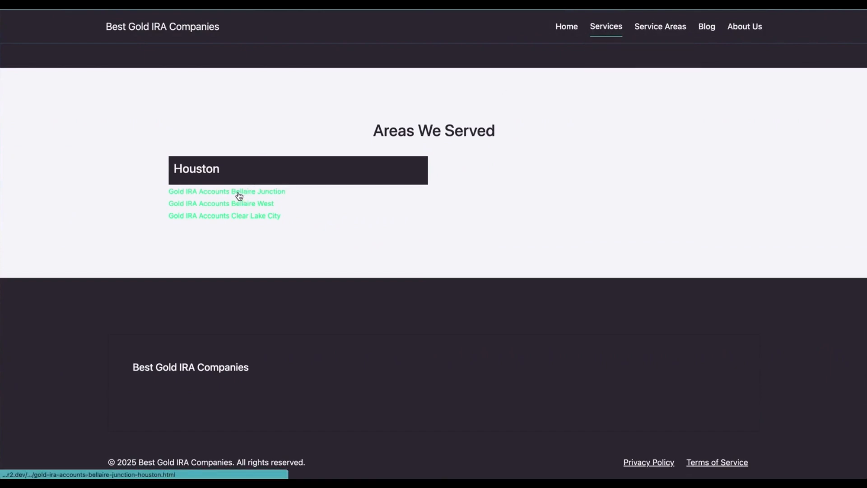
left_click(221, 217)
scroll(221, 219, "up", 20)
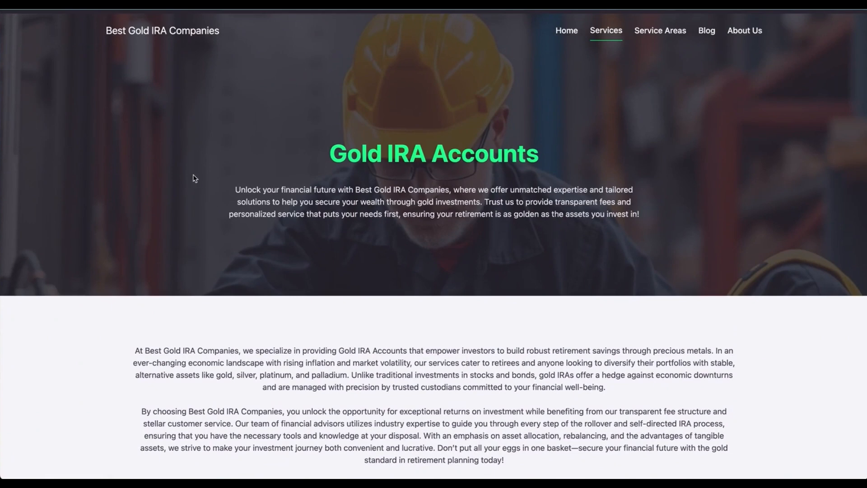
- Return to the Local Website Builder list and start a new website in Advanced Mode
left_click(145, 28)
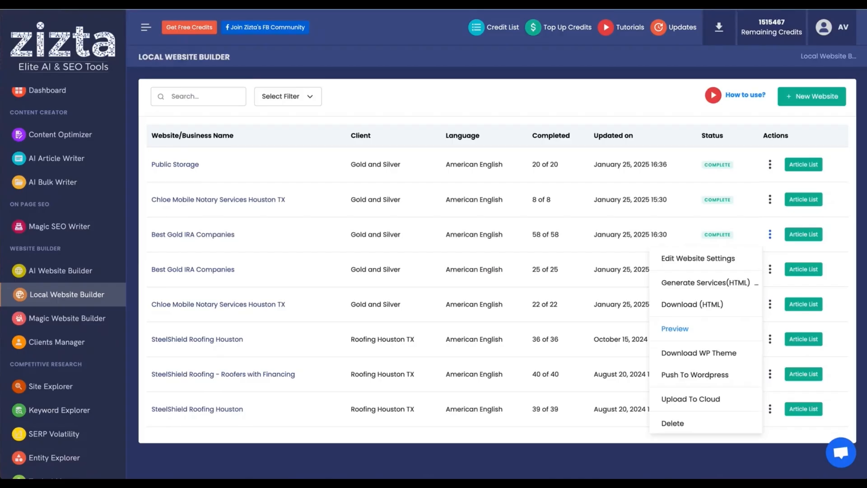
left_click(345, 107)
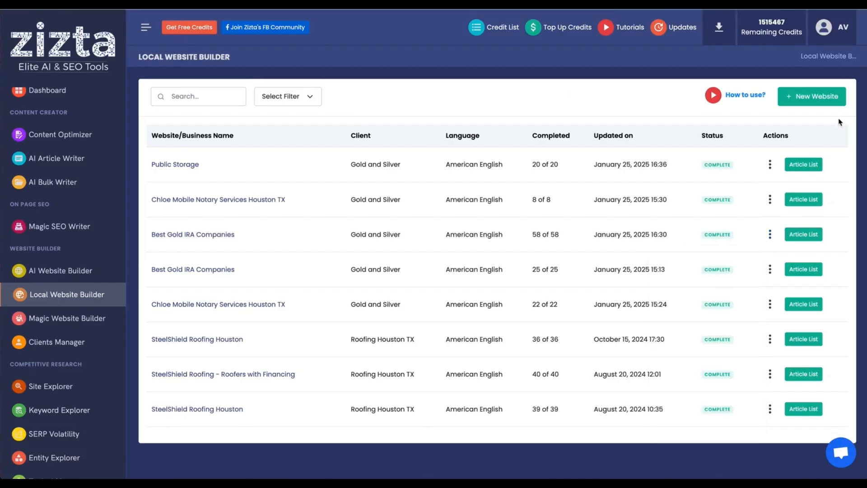
left_click(812, 99)
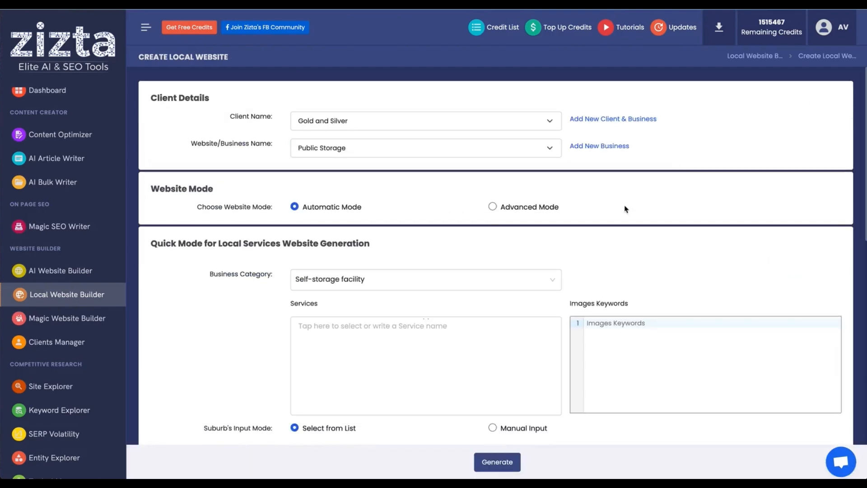
left_click(512, 214)
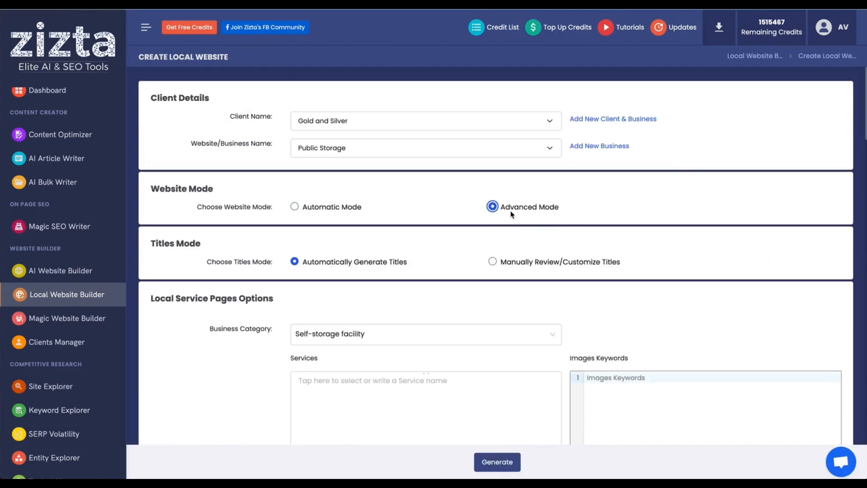
- Examine the Advanced Mode form's titles mode, service page options, location lists and website structure types
scroll(512, 215, "down", 4)
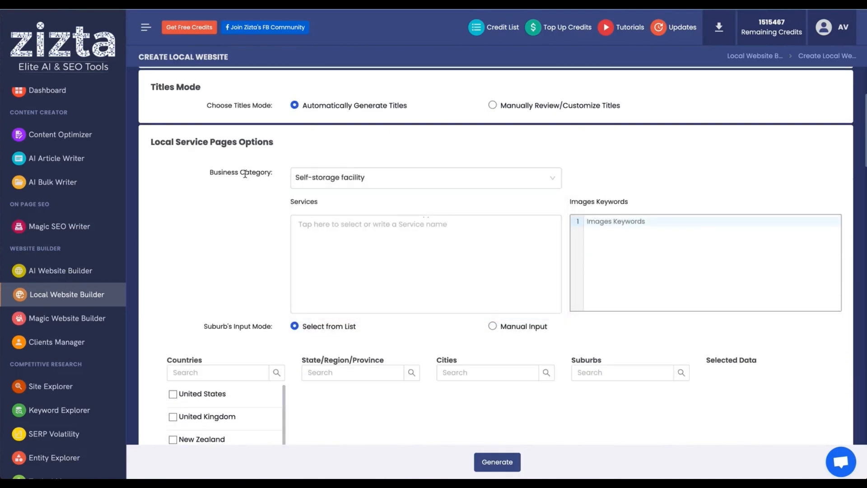
scroll(245, 174, "down", 1)
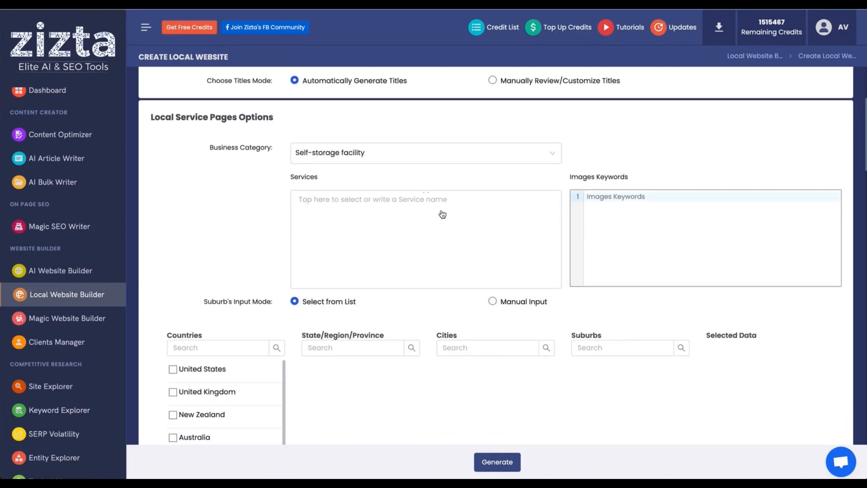
scroll(441, 215, "up", 4)
scroll(442, 214, "down", 5)
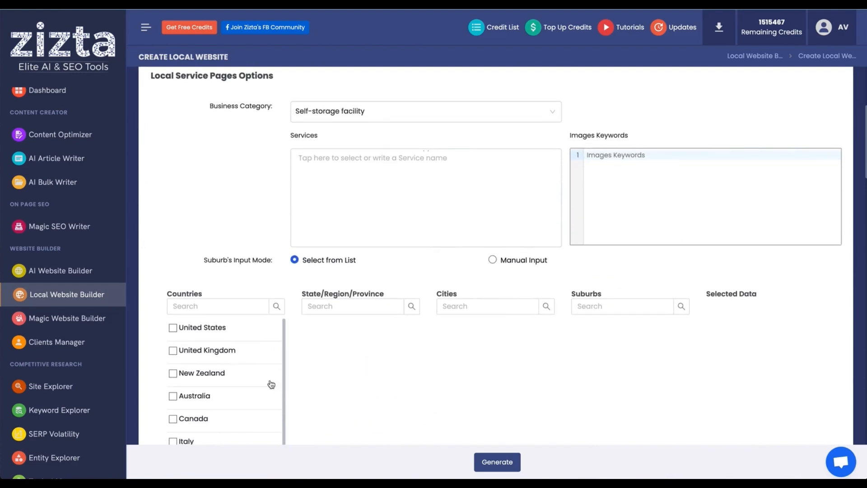
scroll(236, 349, "up", 5)
scroll(238, 350, "down", 14)
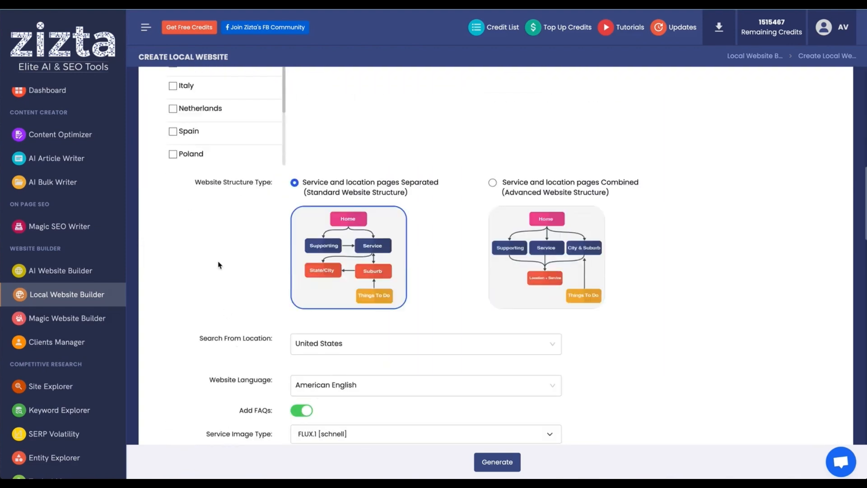
scroll(215, 345, "down", 2)
scroll(216, 344, "up", 15)
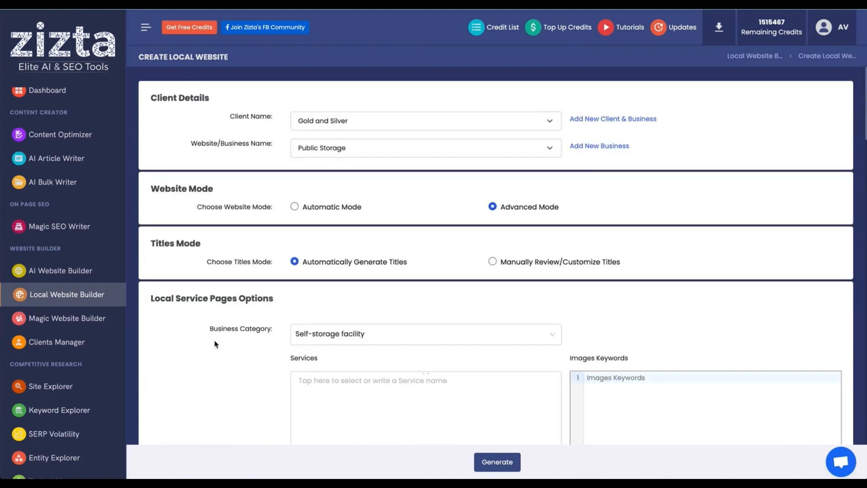
scroll(256, 349, "down", 1)
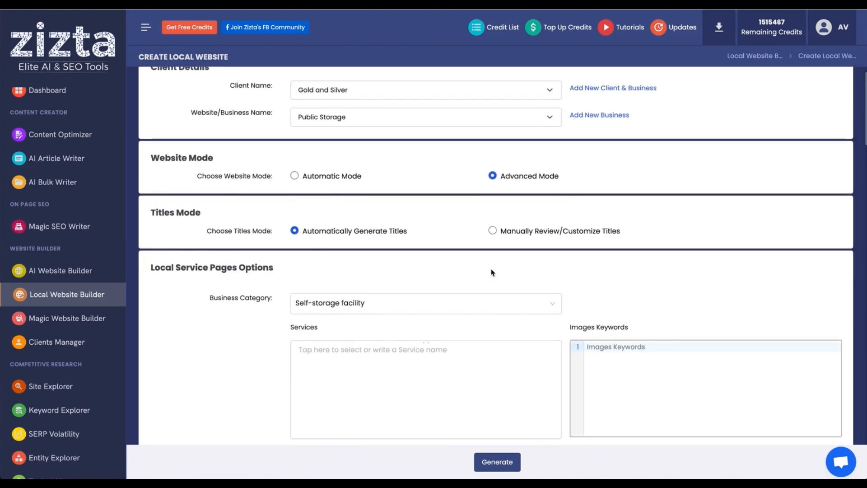
- Try the Manually Review/Customize Titles mode, then restore Automatically Generate Titles
left_click(547, 231)
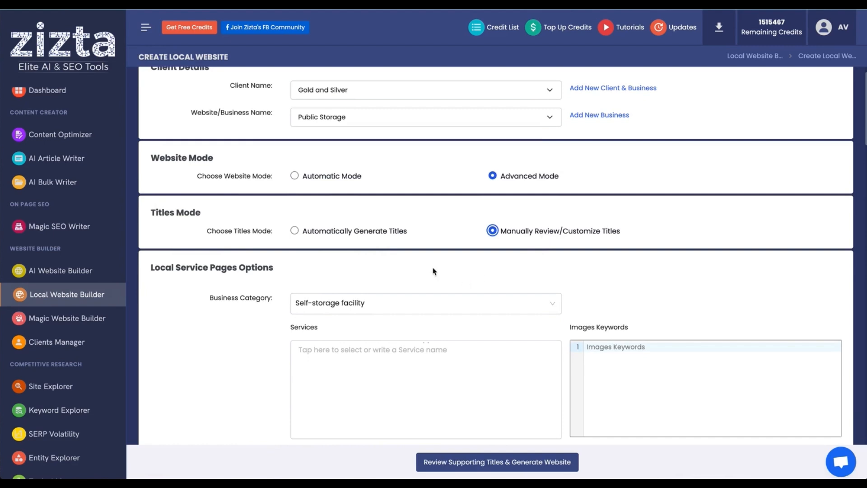
scroll(370, 235, "down", 2)
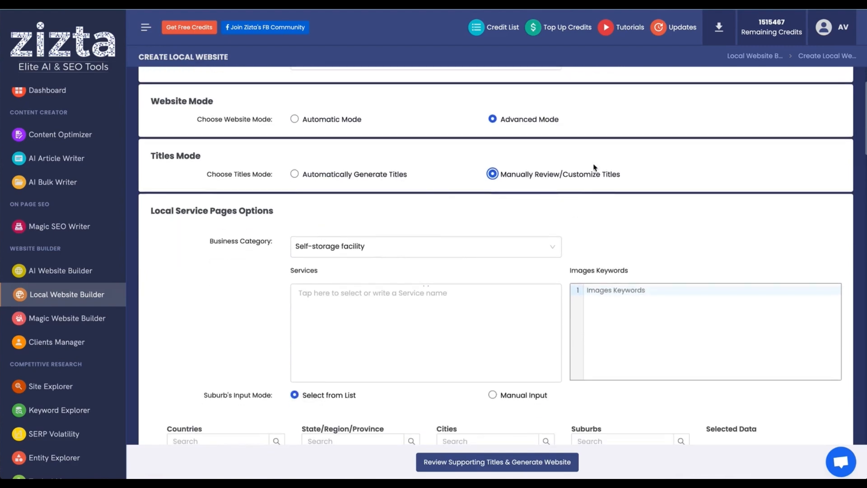
left_click(318, 177)
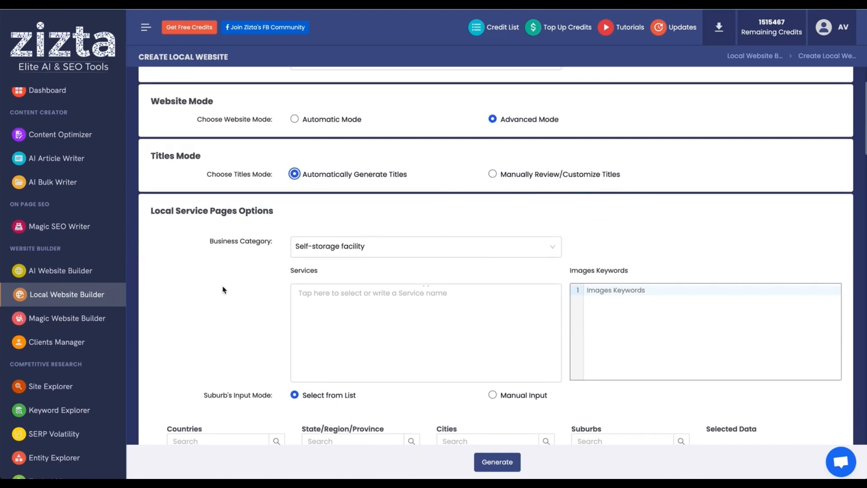
- Collapse and re-expand the selected locations tree, and review the Notary public category's services and image keywords
scroll(449, 323, "down", 5)
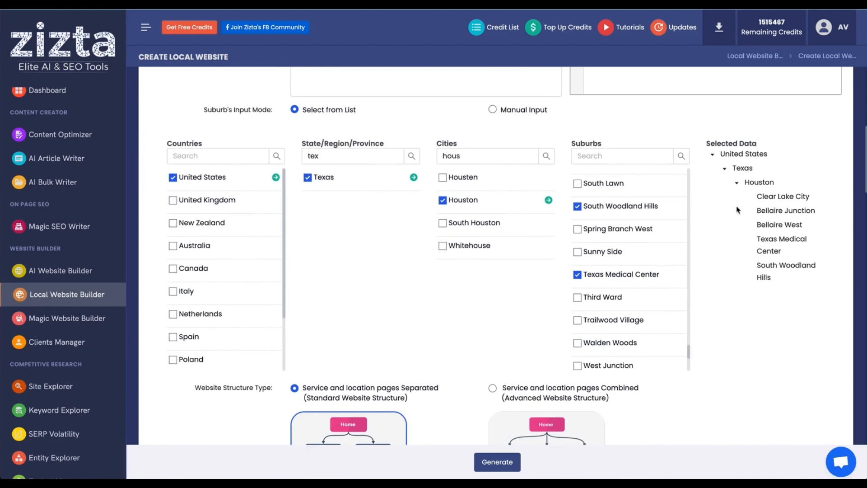
left_click(713, 156)
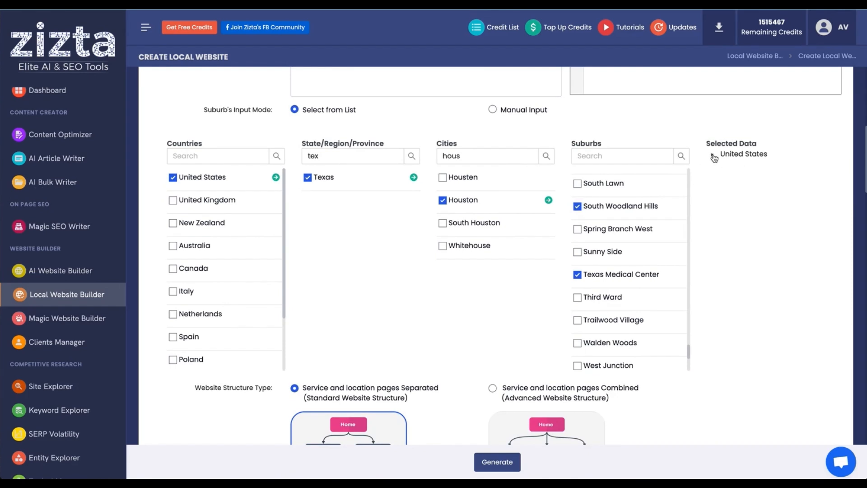
left_click(713, 157)
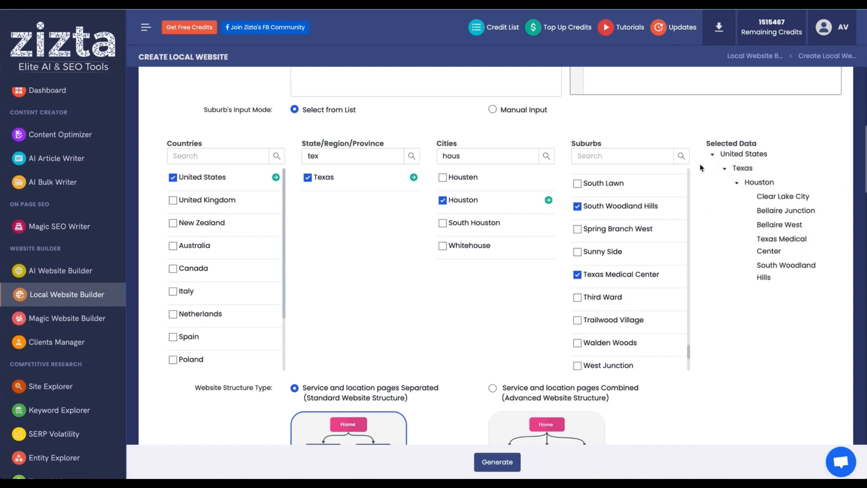
scroll(701, 168, "up", 8)
scroll(685, 336, "down", 2)
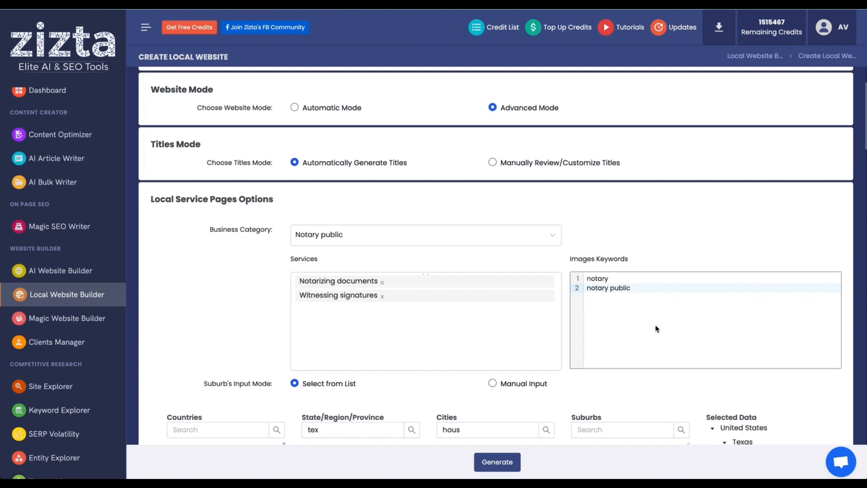
- Choose the combined service and location pages structure and set the search location to Houston, TX, Texas, United States
scroll(687, 213, "down", 10)
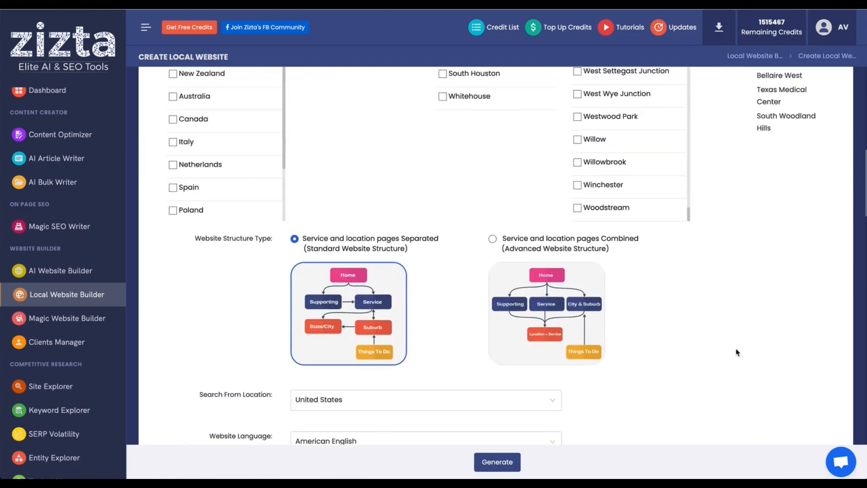
scroll(736, 352, "down", 2)
left_click(515, 186)
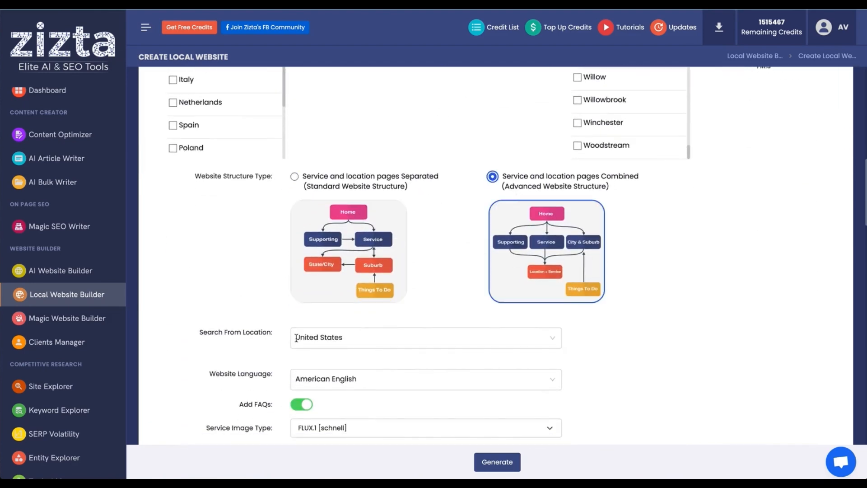
left_click(345, 335)
type("houston")
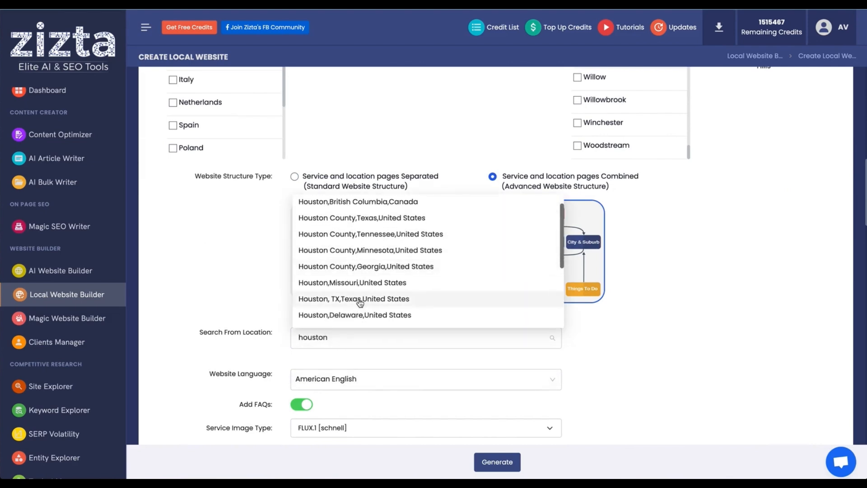
left_click(358, 299)
- Enable supporting articles for each service and location page for both Notarizing documents and Witnessing signatures
scroll(199, 329, "down", 5)
scroll(202, 325, "down", 3)
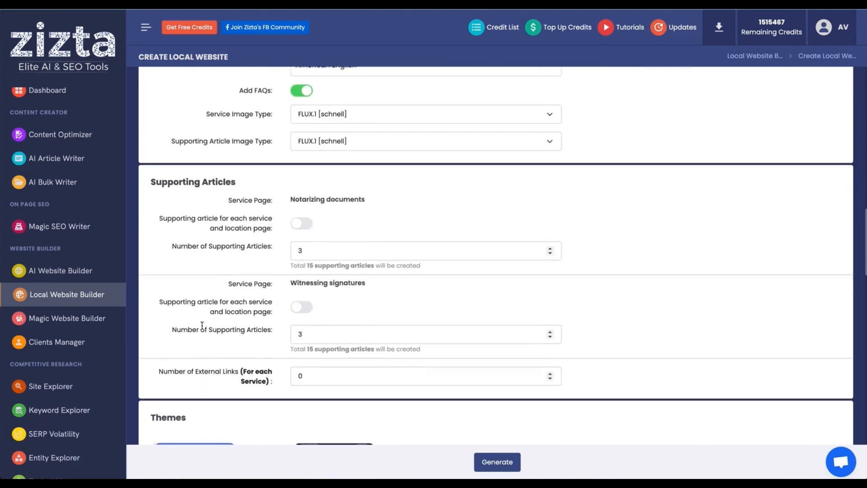
scroll(233, 212, "down", 1)
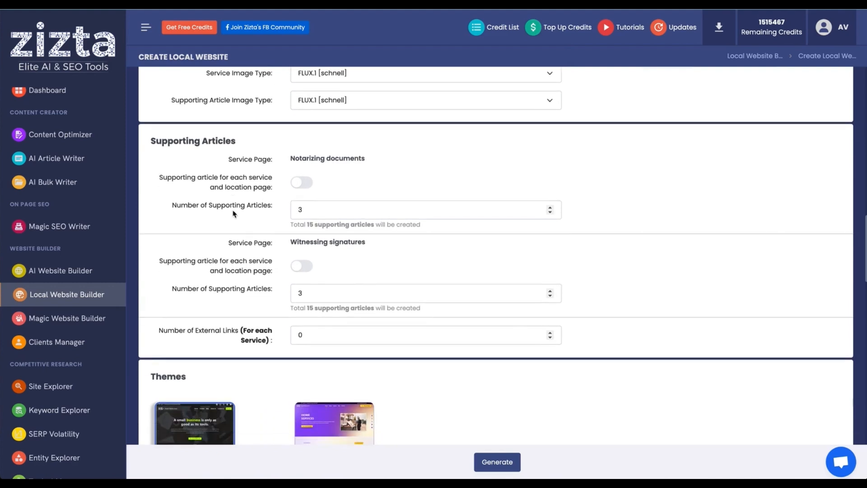
left_click(332, 210)
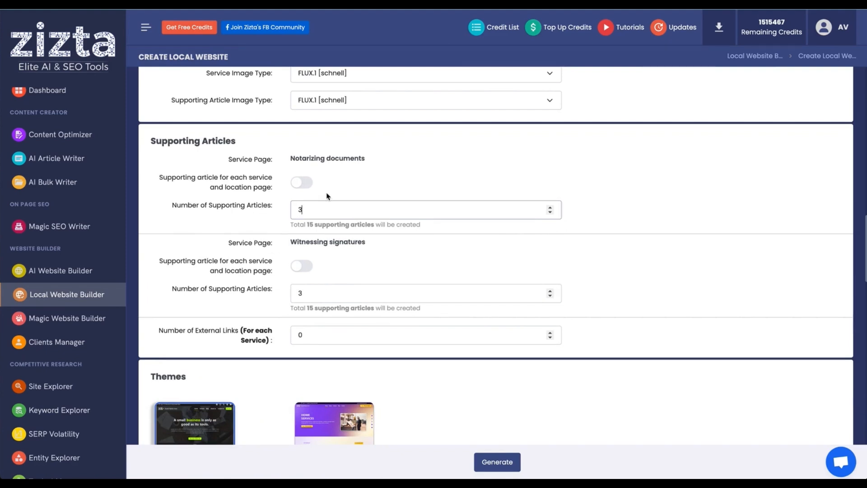
left_click(300, 186)
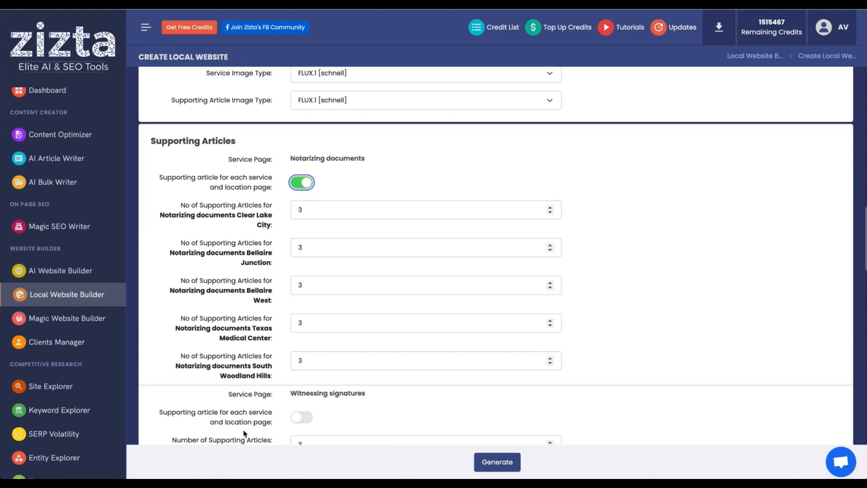
scroll(230, 251, "down", 2)
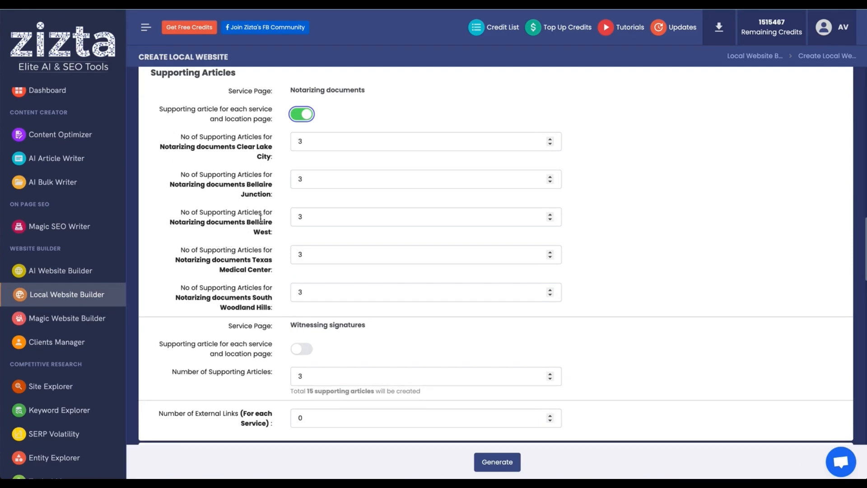
left_click(301, 349)
scroll(222, 328, "down", 4)
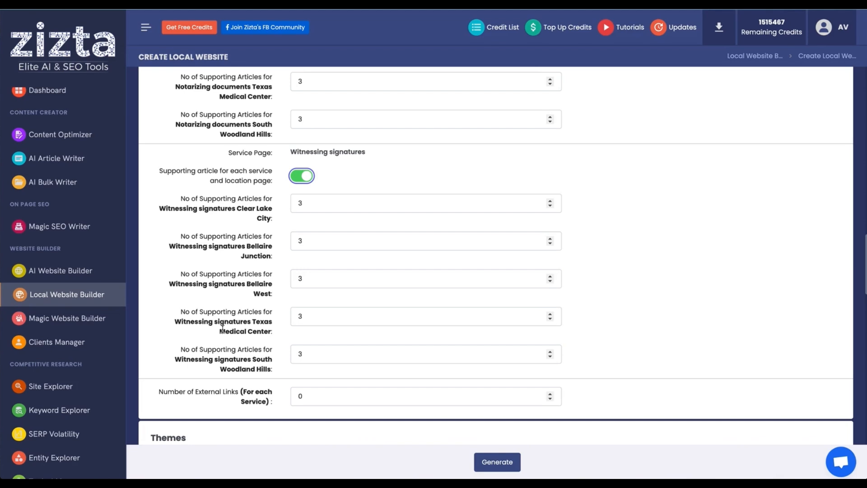
- Set the number of external links for each service to 2 and go to the negative external links list
scroll(223, 329, "down", 5)
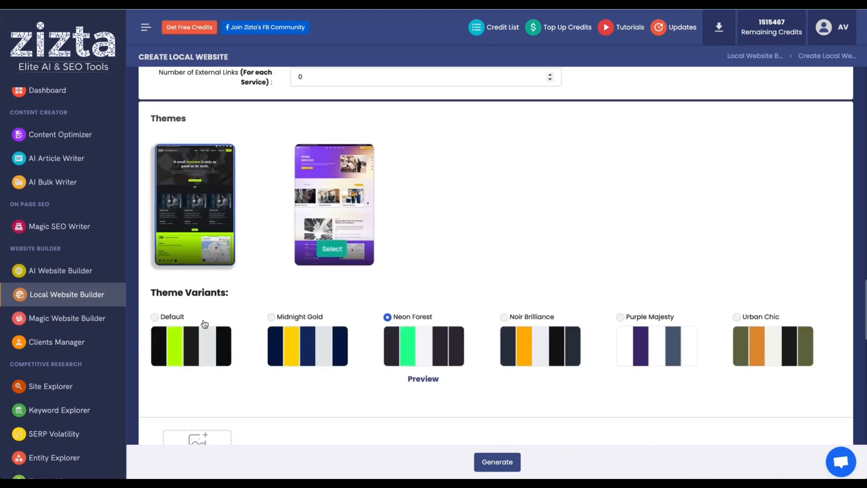
scroll(213, 170, "up", 2)
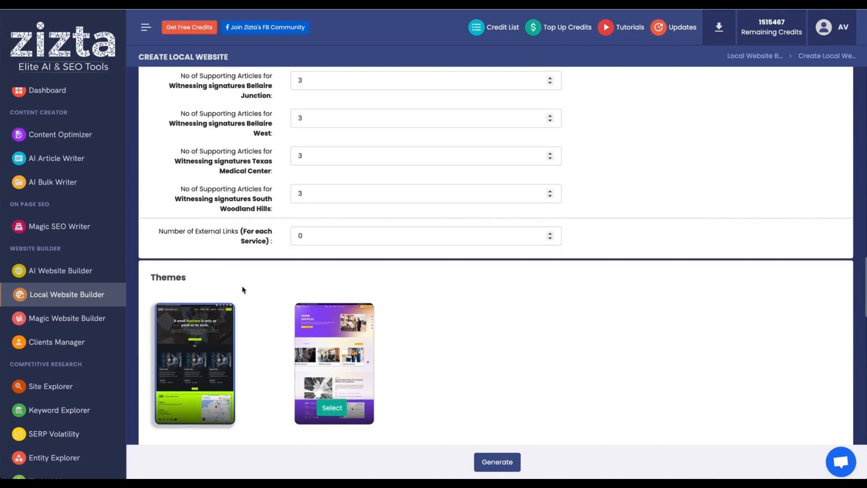
left_click(551, 233)
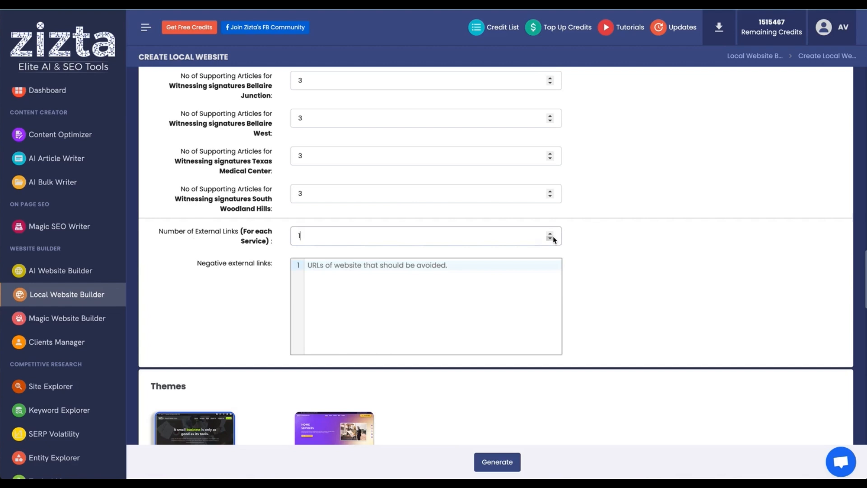
left_click(392, 290)
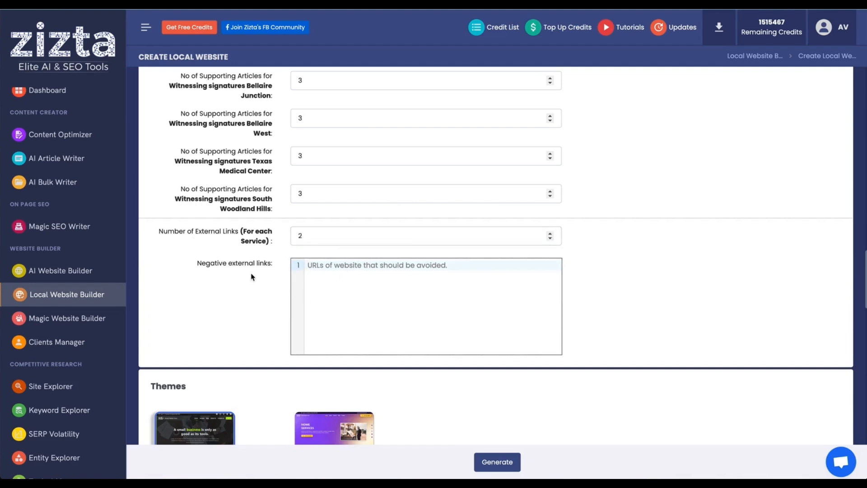
- Select the purple Home Services theme for the website instead of the dark one
scroll(302, 263, "down", 1)
scroll(357, 258, "down", 1)
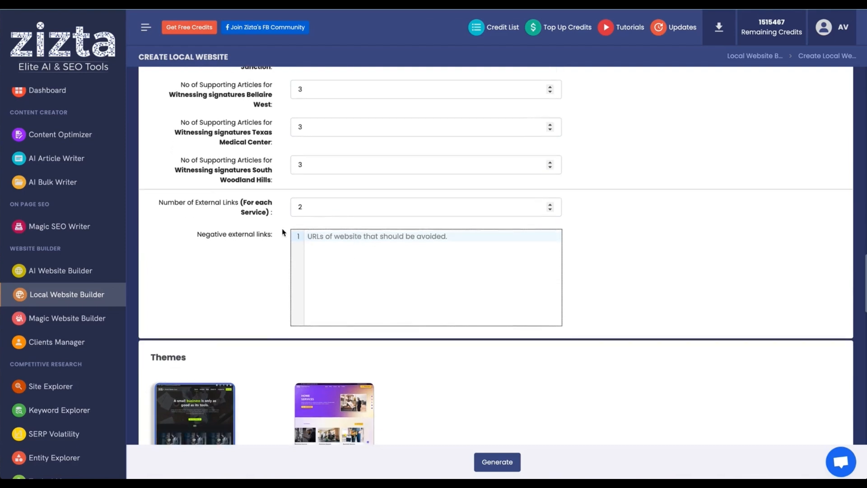
scroll(266, 232, "down", 3)
scroll(266, 233, "down", 5)
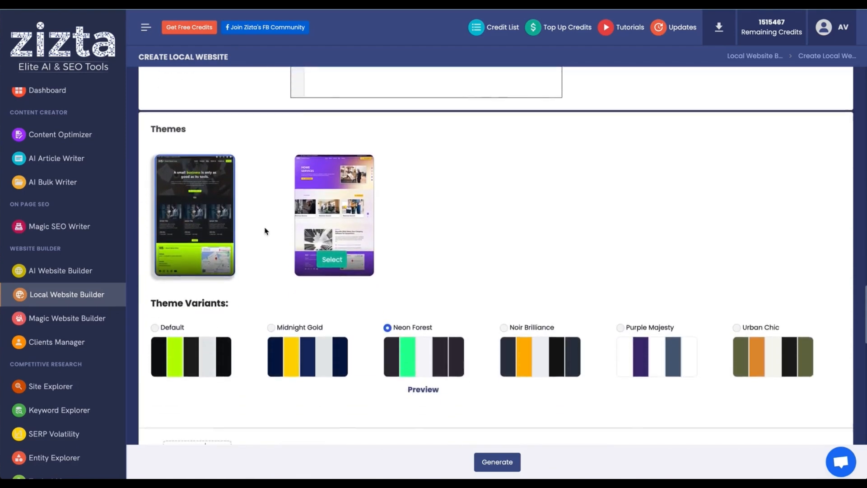
scroll(266, 231, "up", 3)
scroll(265, 231, "down", 2)
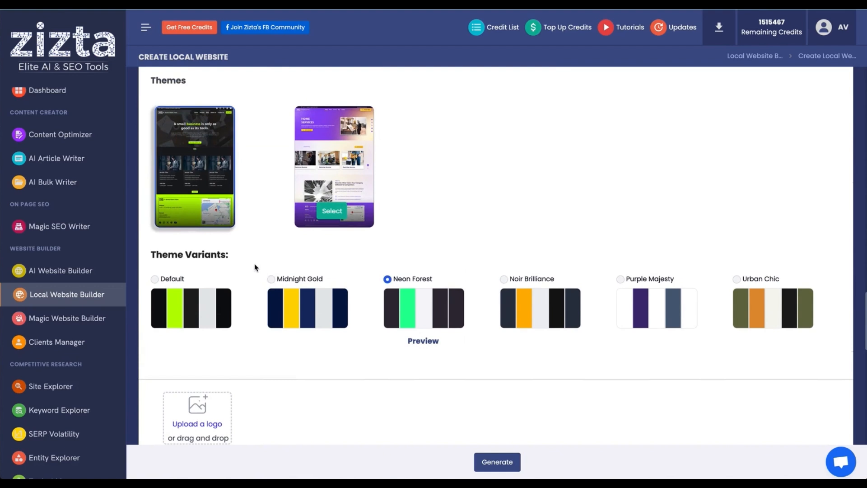
left_click(332, 212)
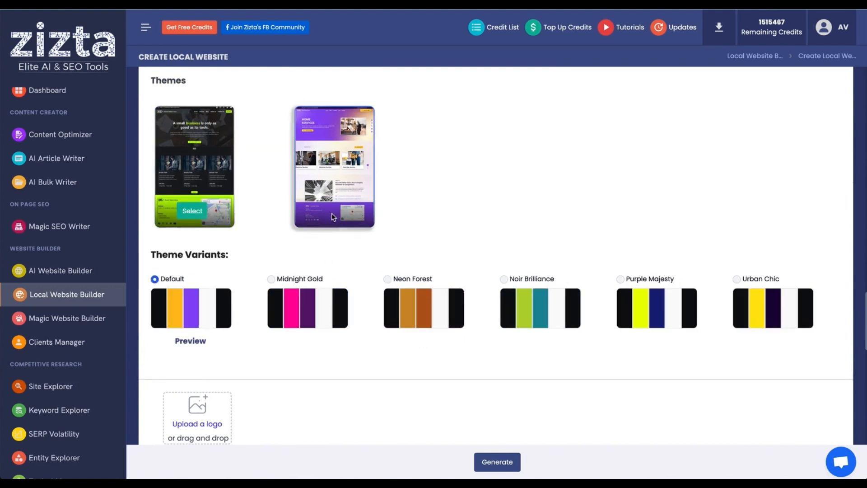
- Select the Noir Brilliance theme variant, look through its full-page preview and close it
left_click(531, 287)
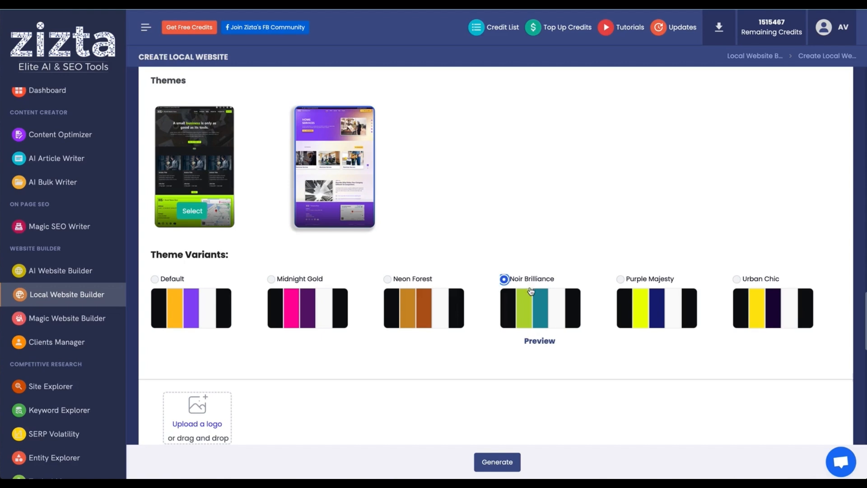
left_click(539, 342)
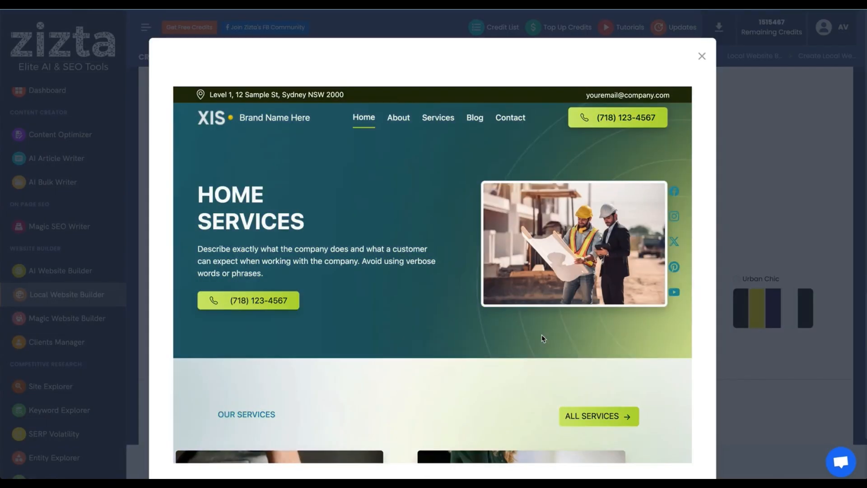
scroll(543, 338, "down", 20)
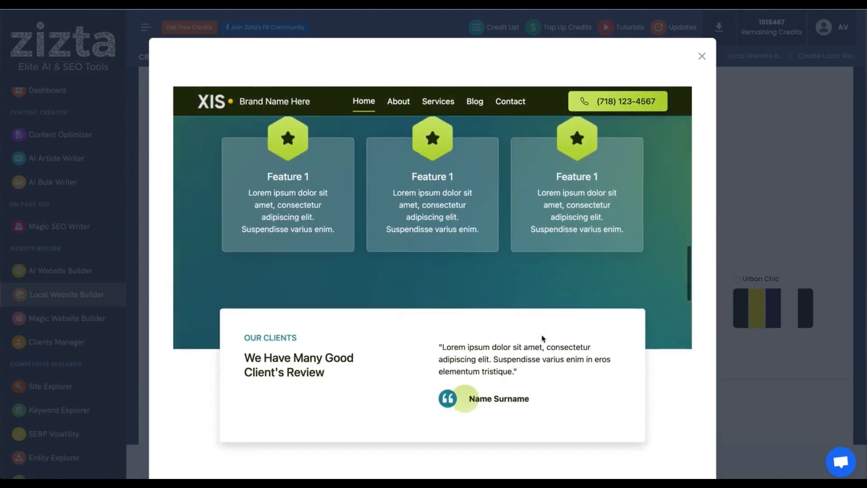
scroll(543, 338, "down", 10)
left_click(702, 55)
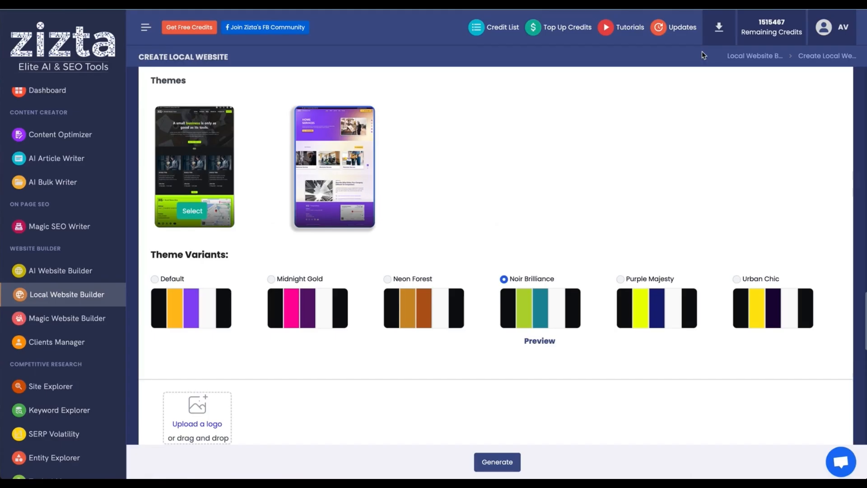
- Choose the Neon Forest theme variant, look through its full-page preview and close it
left_click(387, 279)
left_click(424, 341)
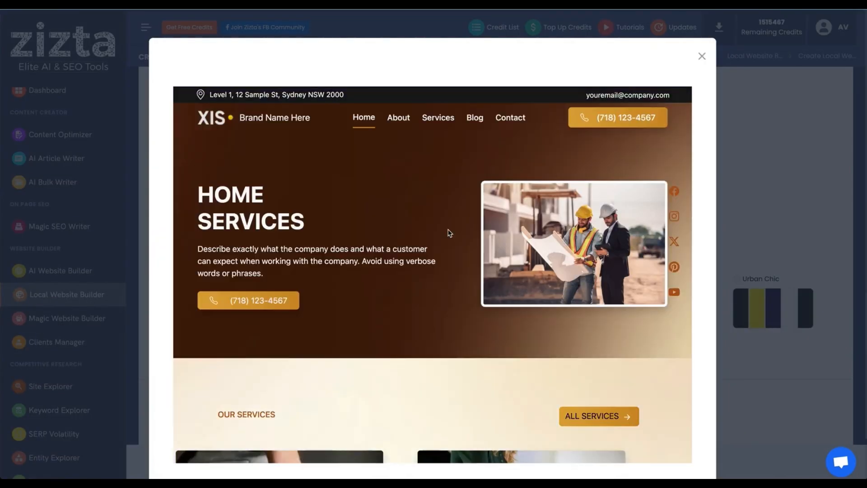
scroll(448, 233, "down", 20)
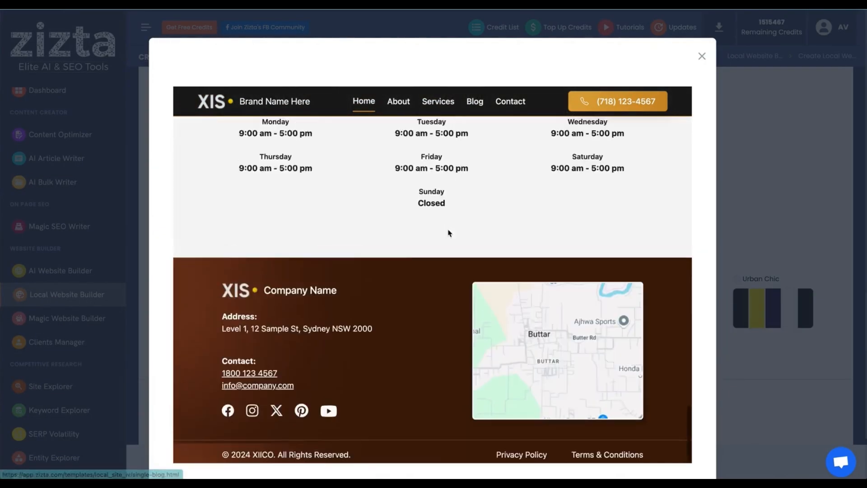
scroll(449, 233, "up", 20)
left_click(702, 56)
- Review the logo and favicon upload options below the theme variants
scroll(680, 191, "down", 5)
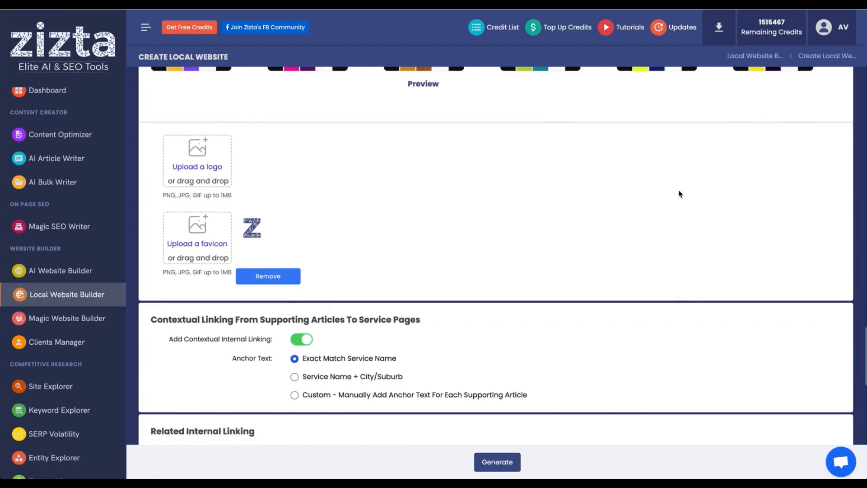
scroll(399, 181, "up", 2)
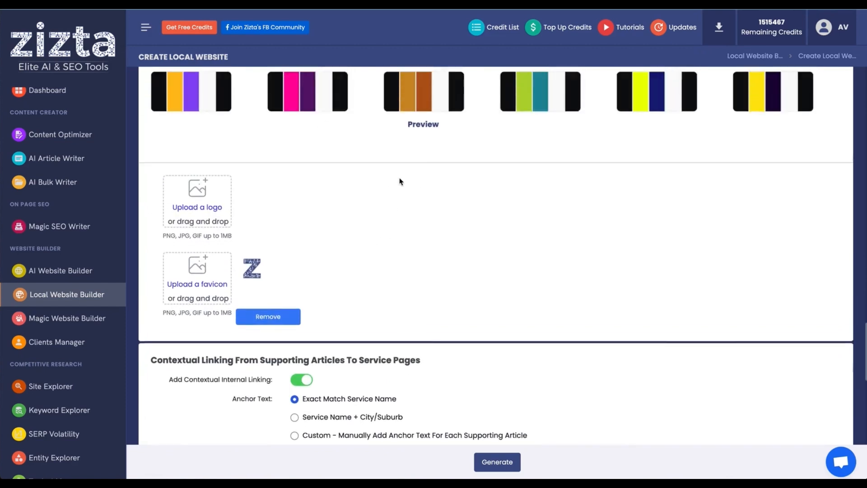
scroll(283, 326, "up", 3)
scroll(282, 326, "down", 3)
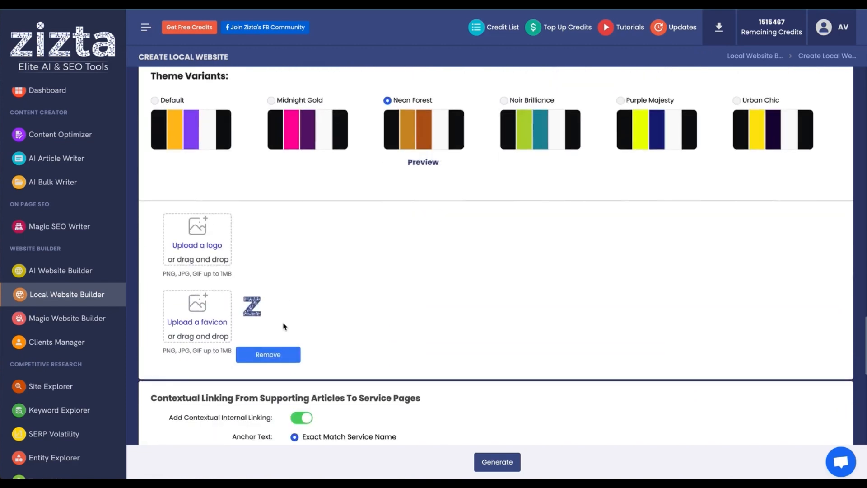
scroll(290, 255, "up", 3)
scroll(285, 369, "down", 3)
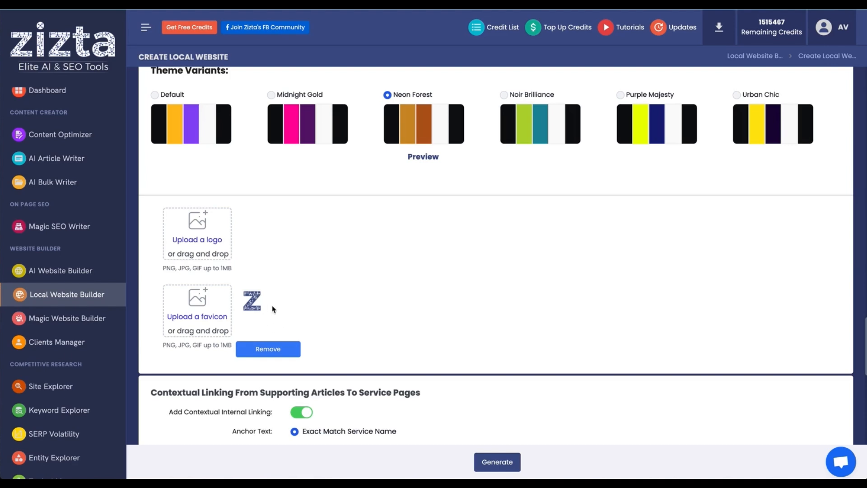
- Set the contextual linking anchor text to Service Name + City/Suburb and also enable the Service Name near me and City/Suburb + Service Name variations
scroll(297, 305, "down", 5)
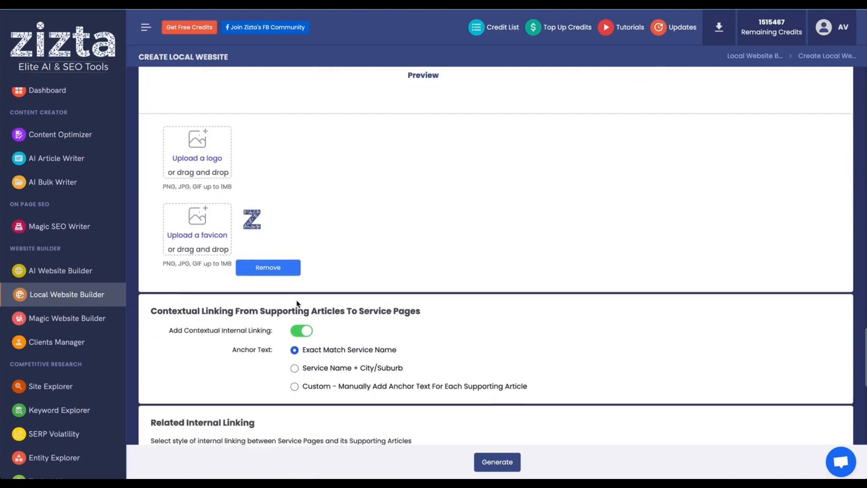
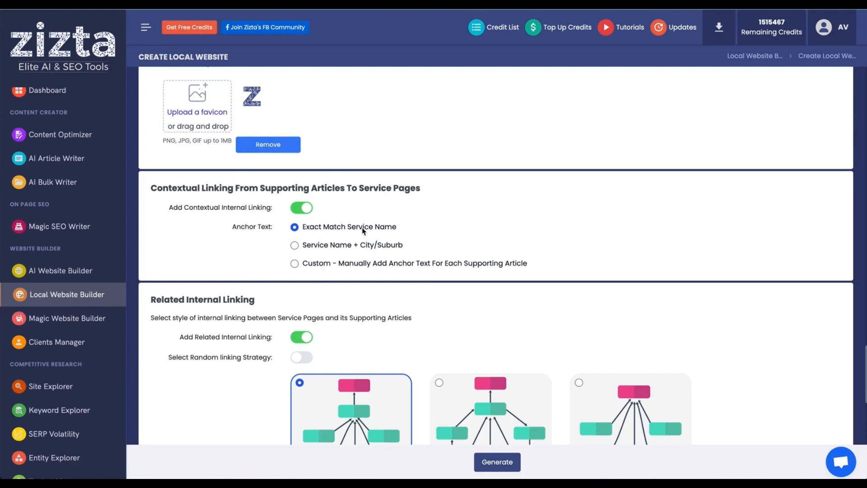
left_click(323, 245)
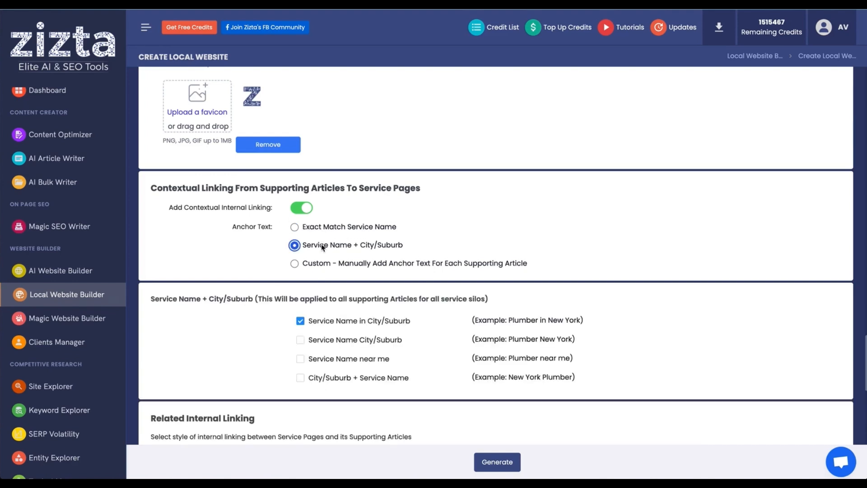
scroll(446, 318, "down", 1)
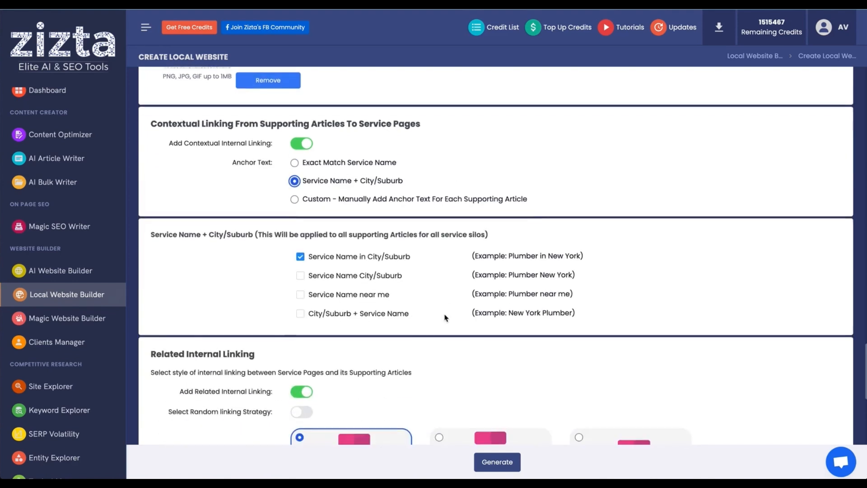
left_click(329, 296)
left_click(328, 315)
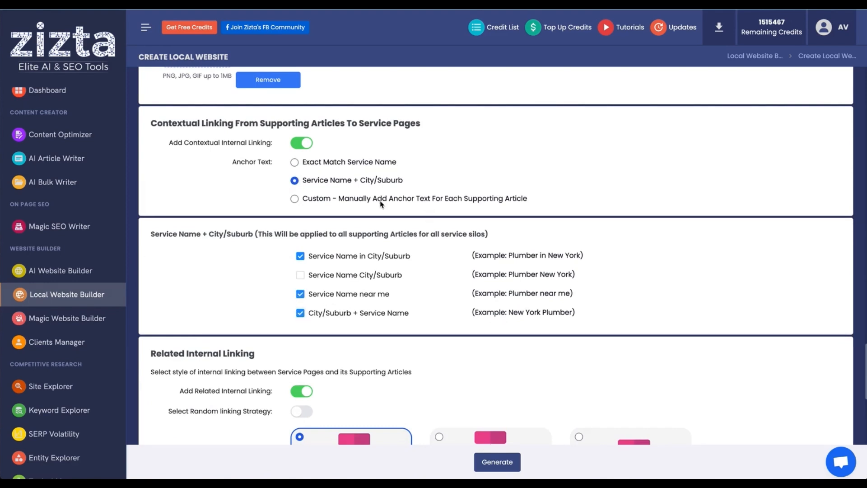
- Compare the related internal linking styles and choose Star Linking between service pages and supporting articles
scroll(401, 292, "down", 2)
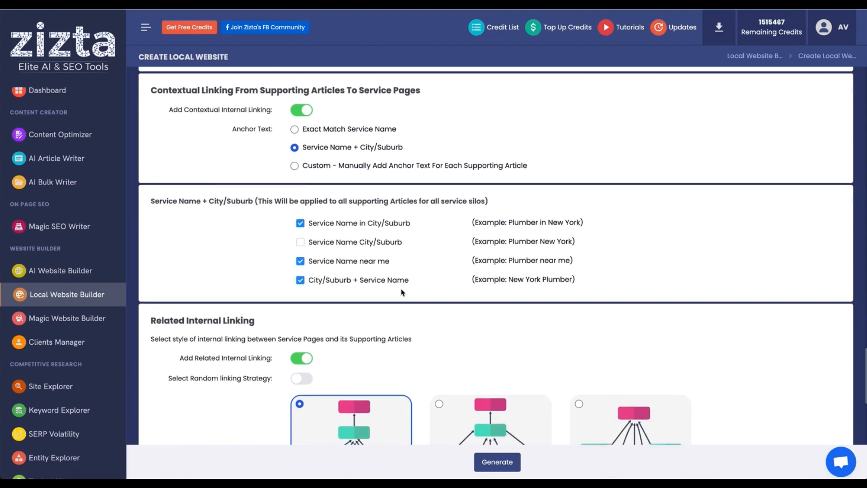
scroll(401, 292, "down", 4)
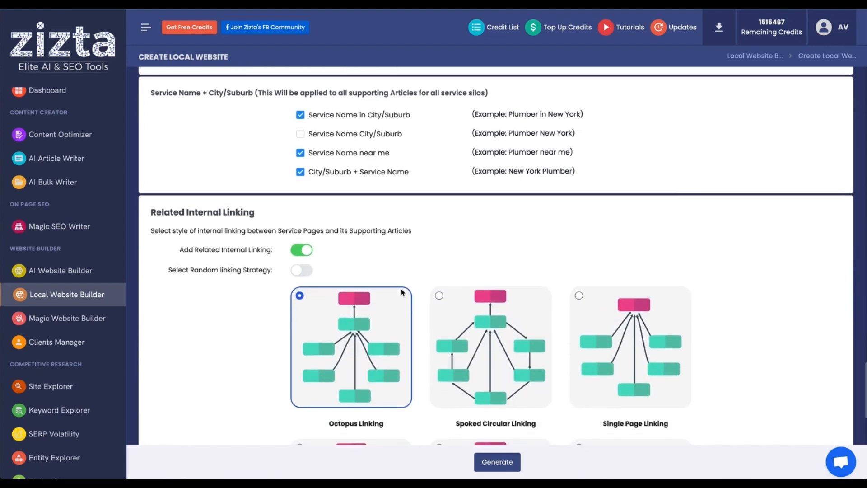
scroll(402, 293, "up", 1)
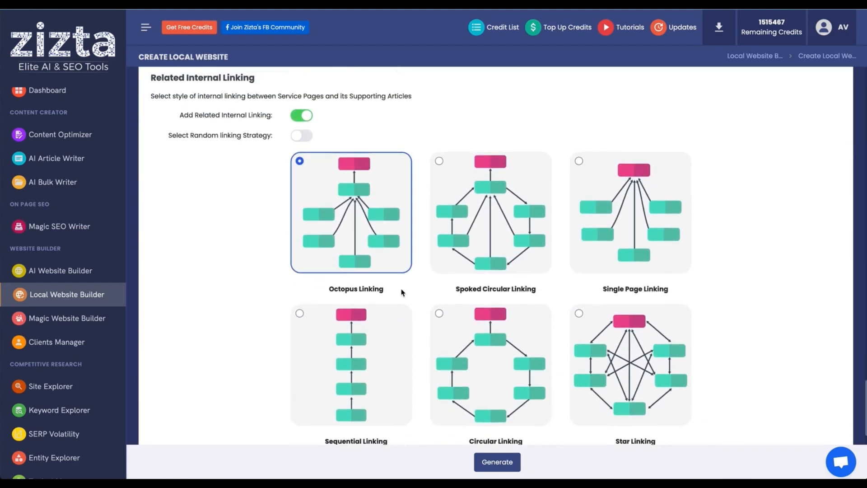
scroll(402, 293, "down", 3)
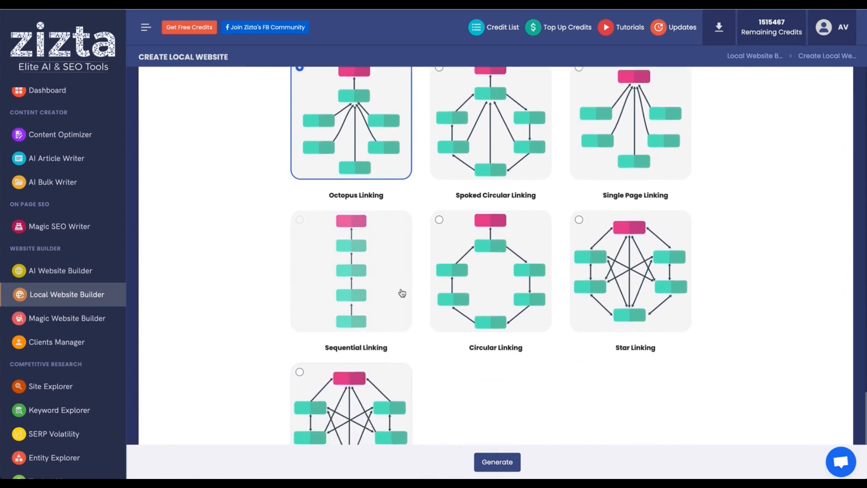
scroll(402, 294, "up", 1)
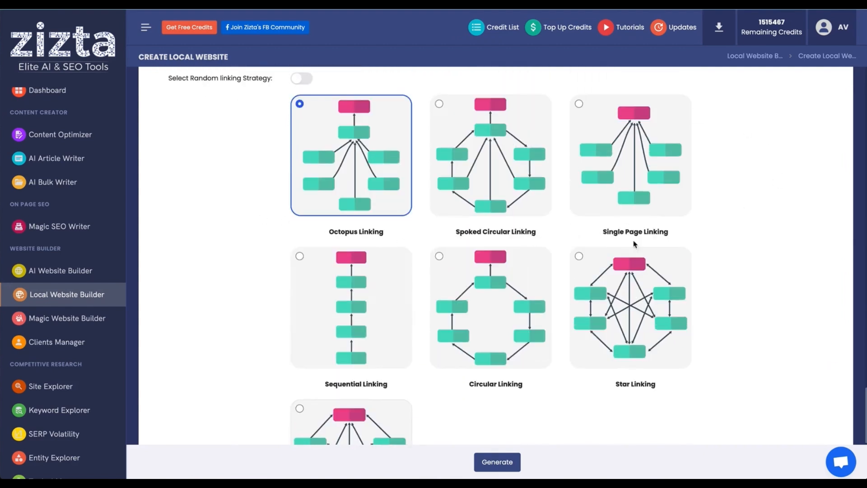
scroll(565, 190, "down", 3)
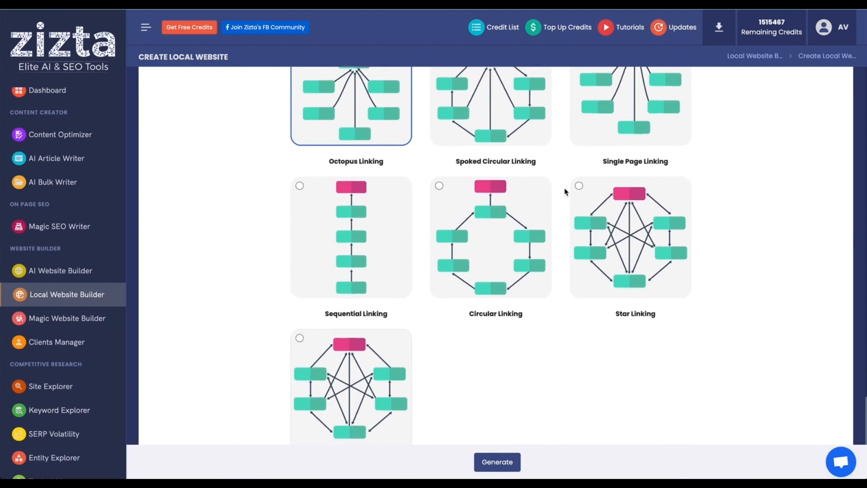
scroll(577, 293, "up", 2)
scroll(573, 316, "down", 4)
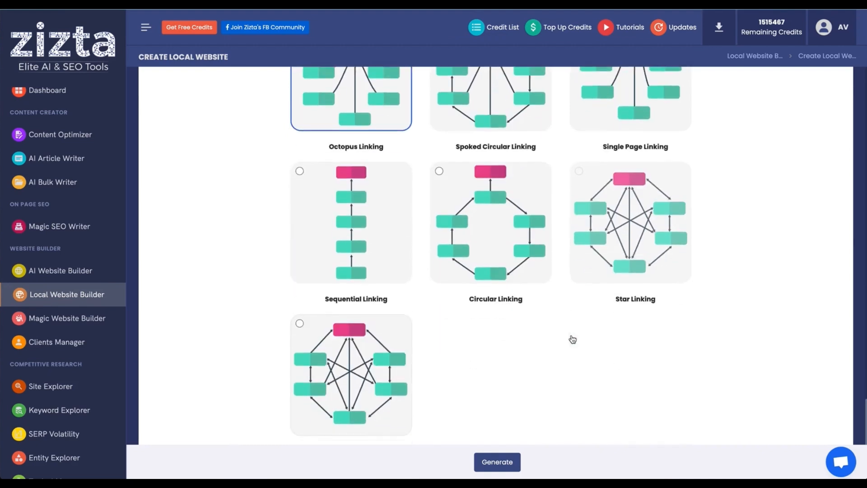
scroll(573, 339, "down", 1)
scroll(593, 283, "up", 1)
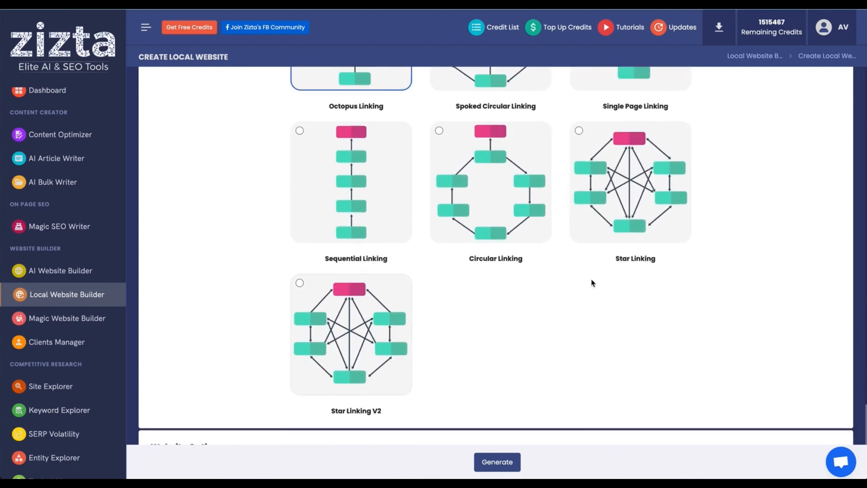
left_click(603, 210)
scroll(689, 279, "up", 1)
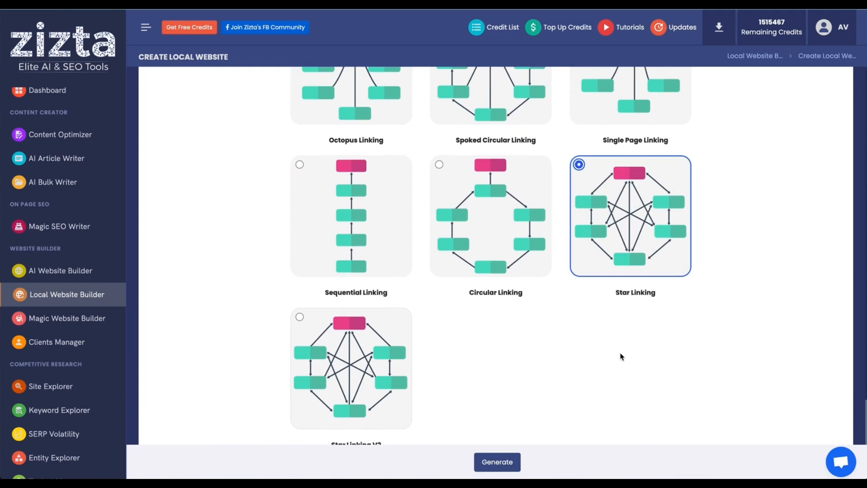
left_click(626, 273)
scroll(626, 271, "up", 1)
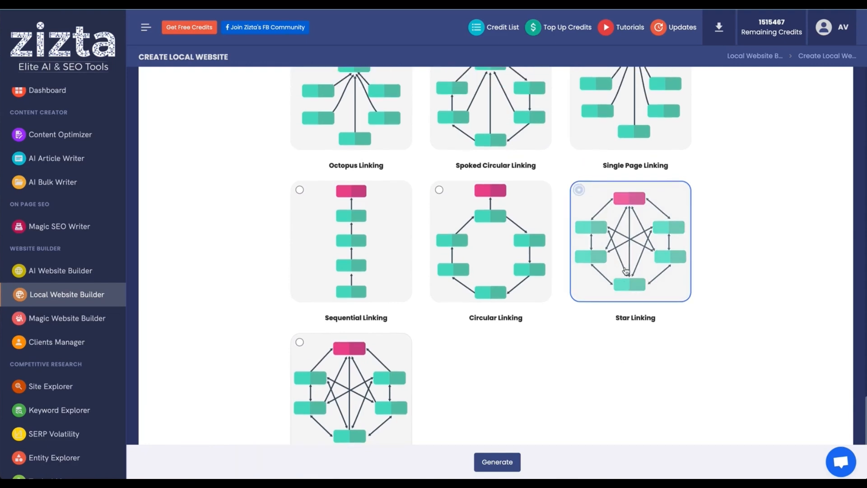
- Look at the Header Scripts & Tags, Header HTML and Robots.txt editors in the website options, closing each without saving
scroll(626, 271, "down", 6)
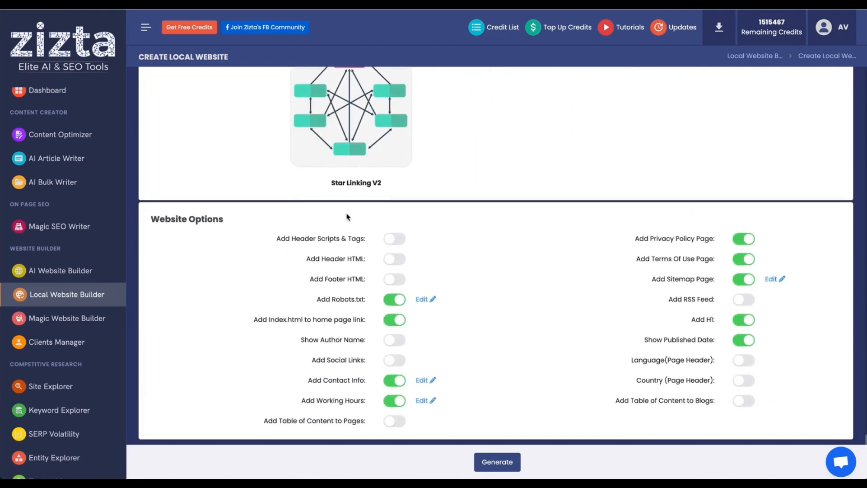
left_click(387, 239)
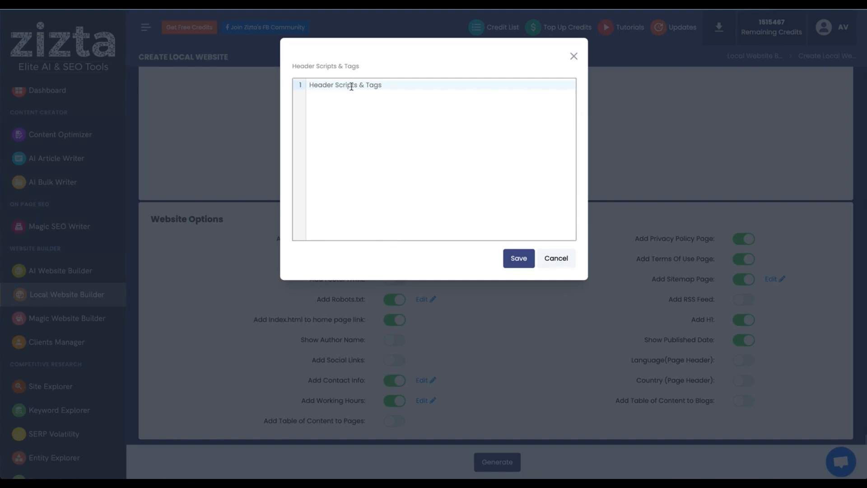
left_click(574, 56)
left_click(387, 259)
left_click(574, 56)
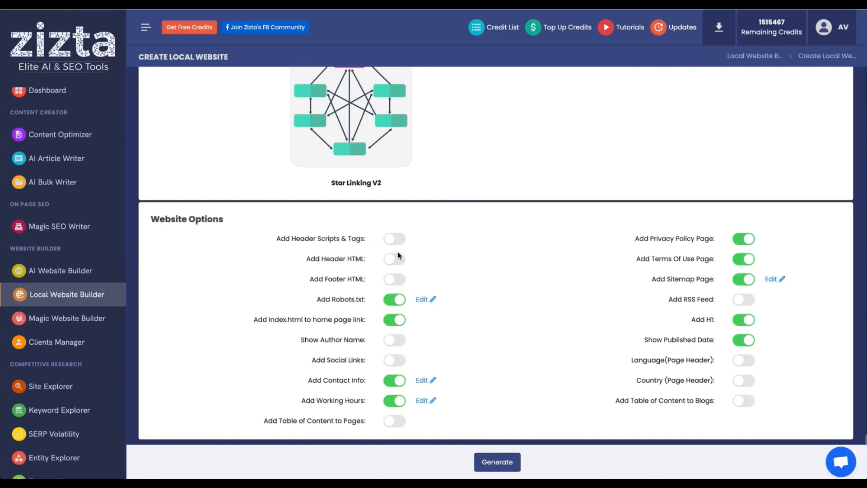
left_click(424, 304)
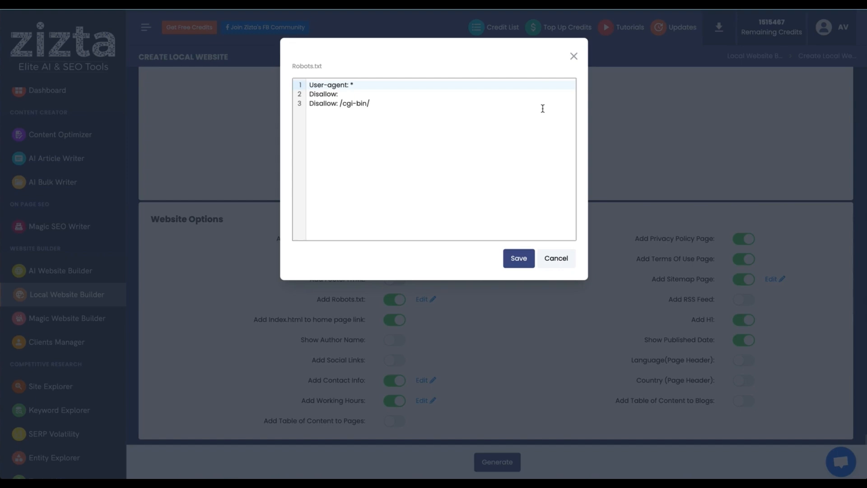
left_click(574, 56)
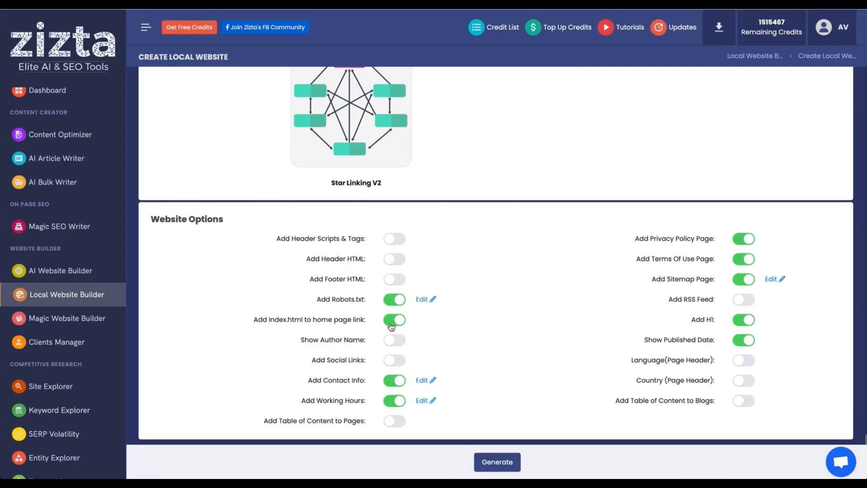
- Enable Show Author Name and save the author name as Chloe Mobile Notary Services Houston TX
left_click(394, 340)
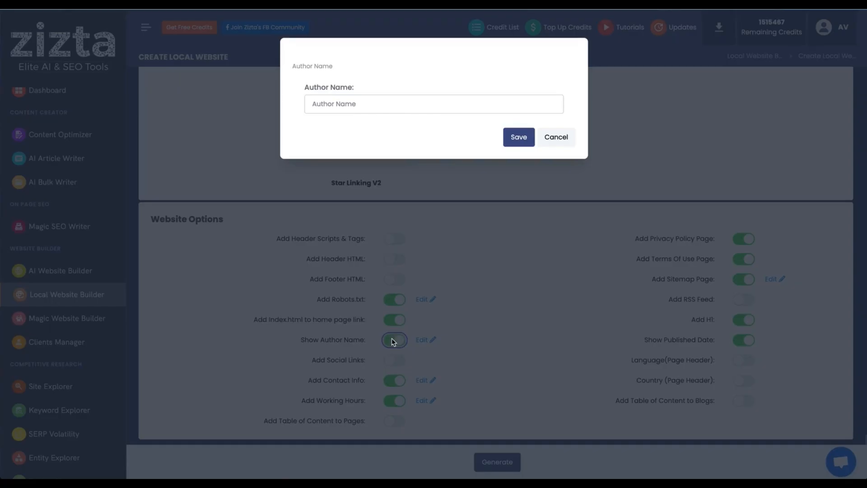
left_click(375, 110)
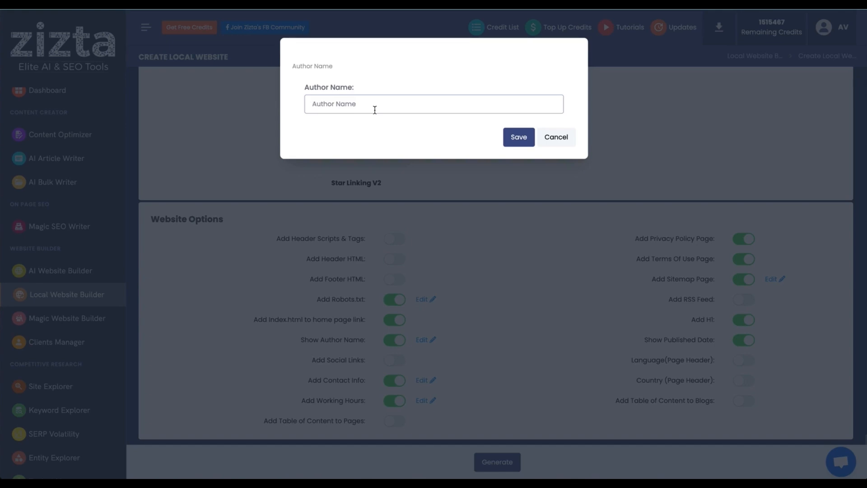
type("Cho")
type("oe Mobile Notary ")
type("Services Houston TX")
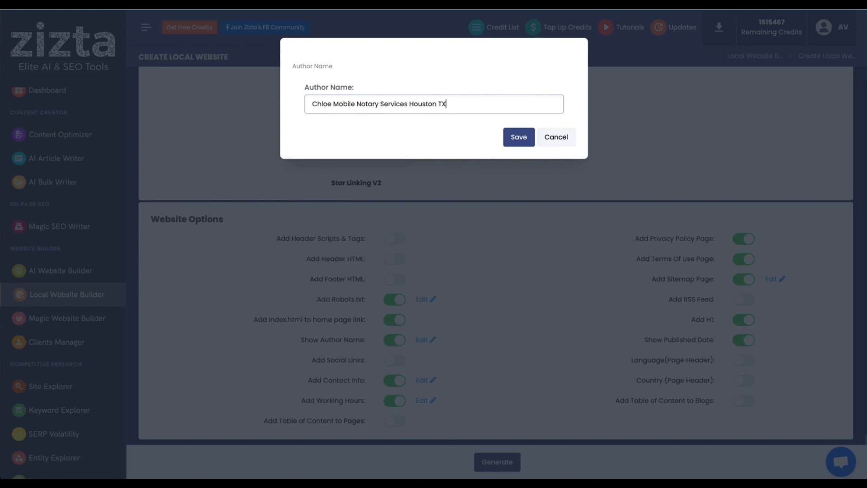
left_click(519, 138)
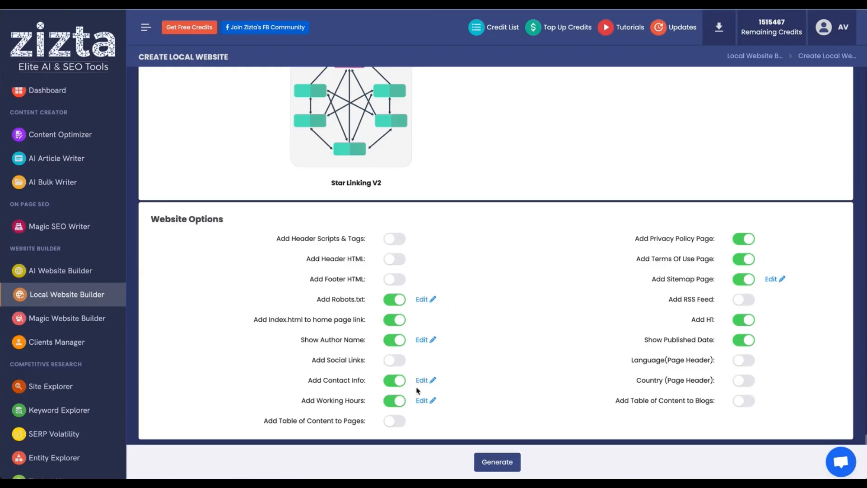
- Look at the header and footer placement options and URL fields for social links, closing the form without saving
left_click(394, 360)
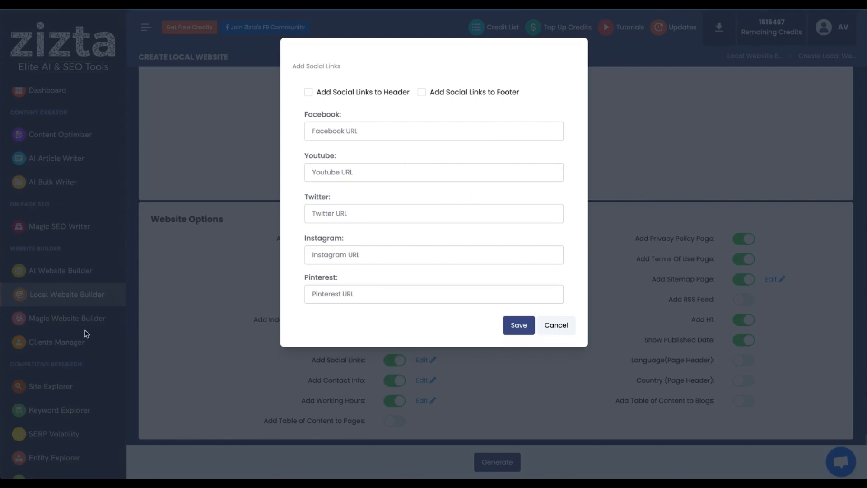
left_click(479, 218)
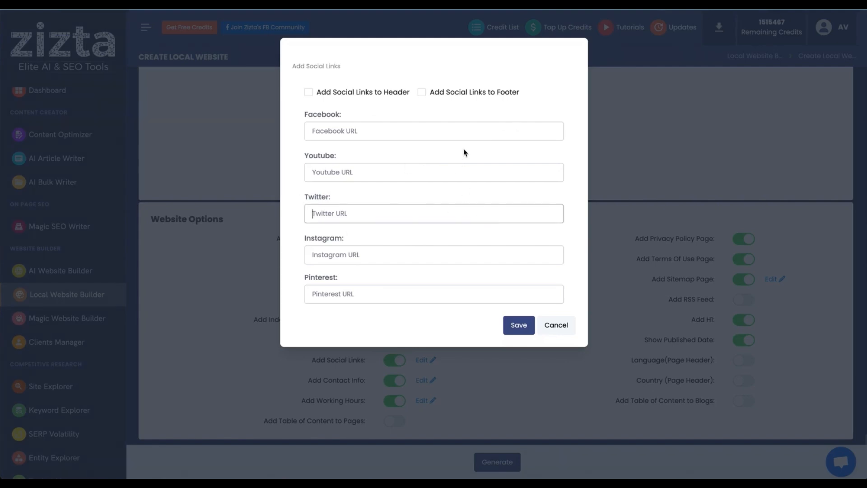
left_click(562, 332)
- Review the contact info for the website, including the address fields and the map embed URL, closing it without saving
left_click(430, 381)
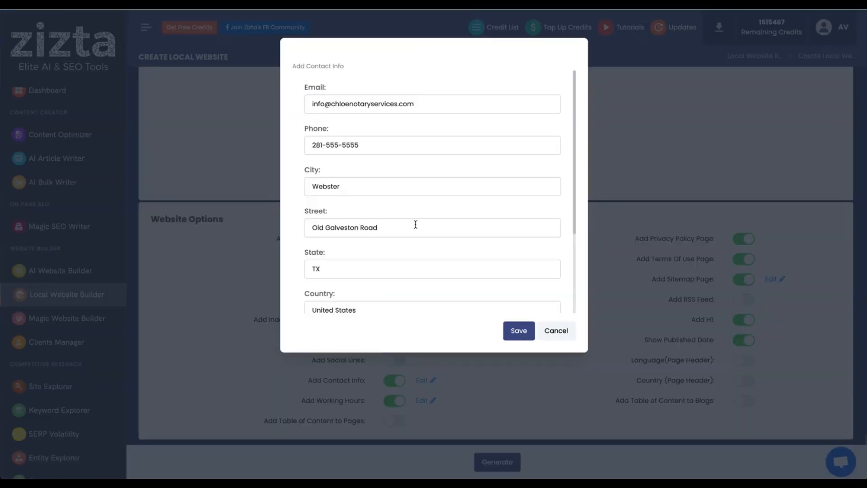
scroll(415, 179, "down", 3)
scroll(416, 179, "up", 3)
scroll(392, 178, "down", 3)
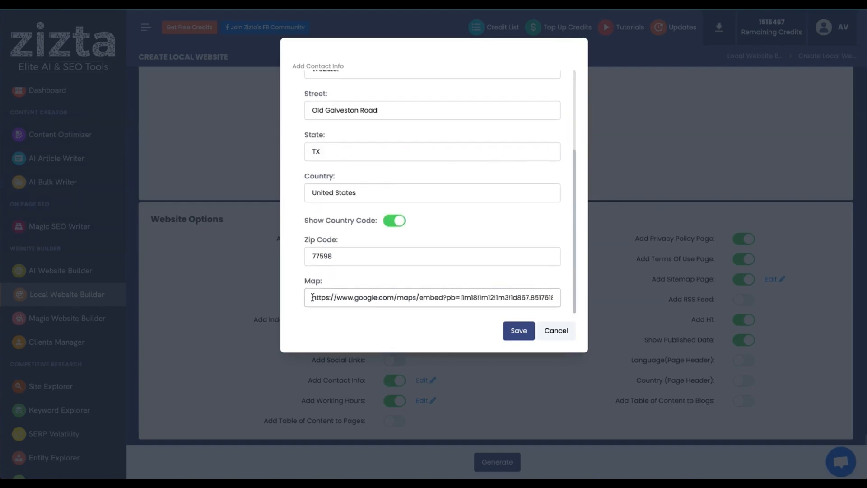
left_click_drag(312, 297, 583, 298)
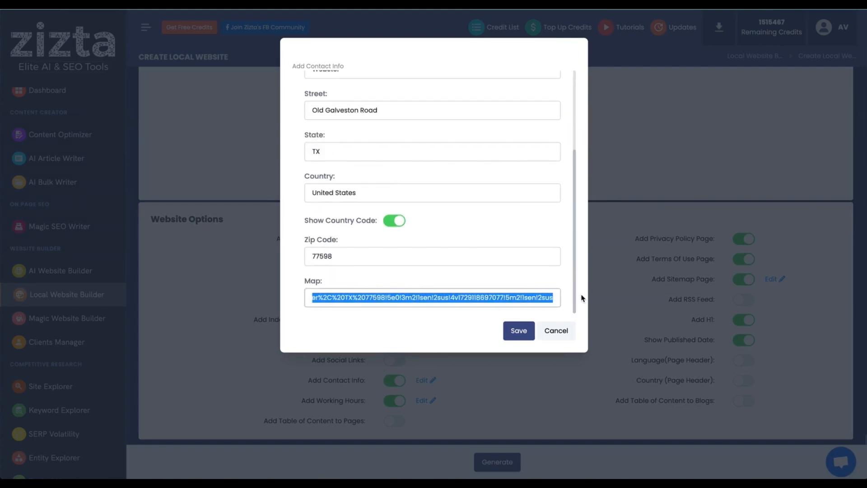
left_click(461, 297)
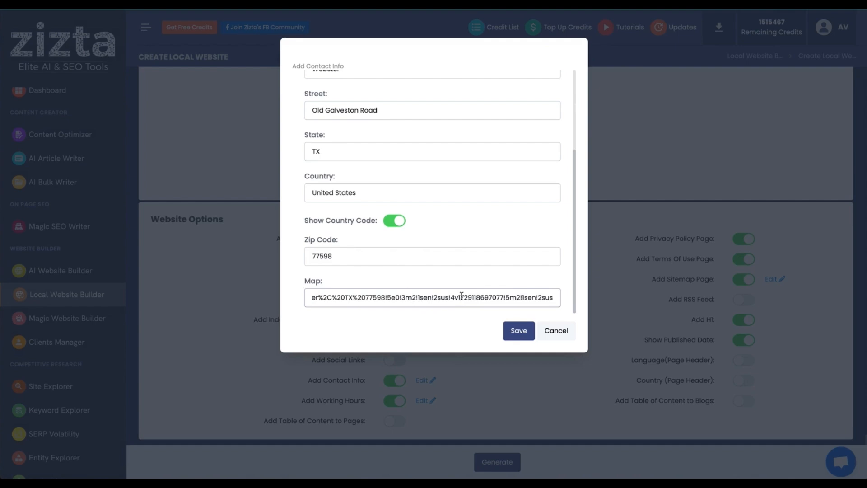
left_click(527, 310)
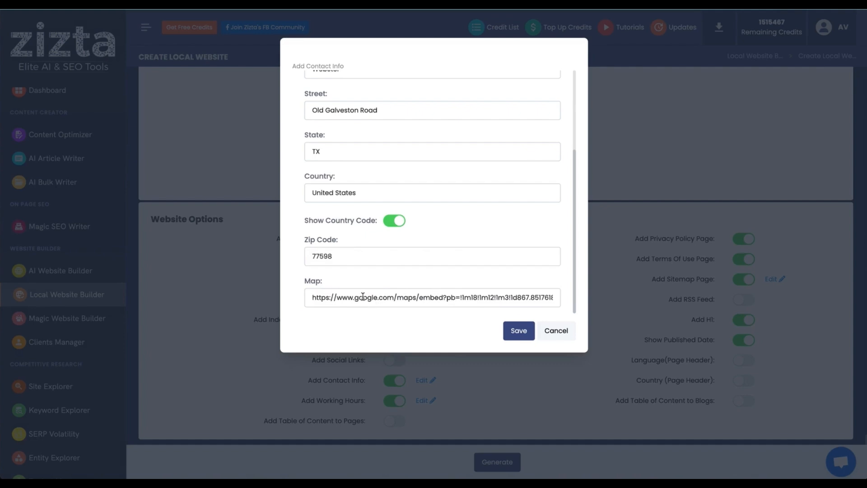
left_click_drag(309, 297, 550, 289)
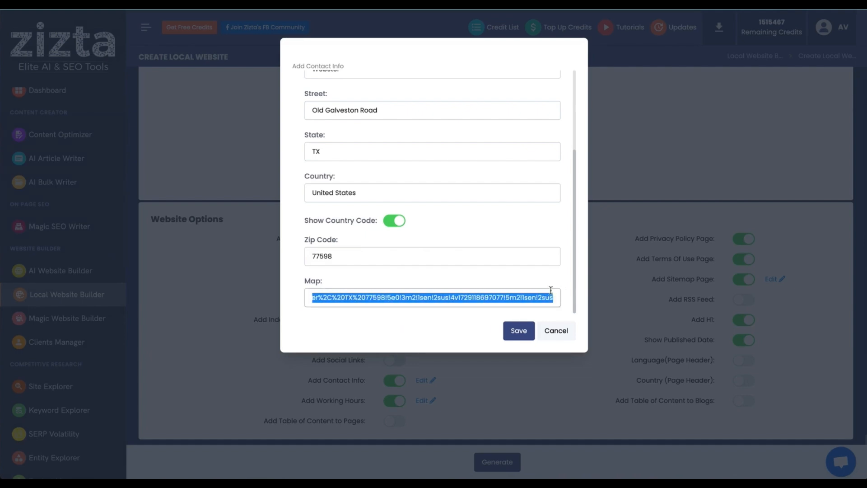
left_click(557, 331)
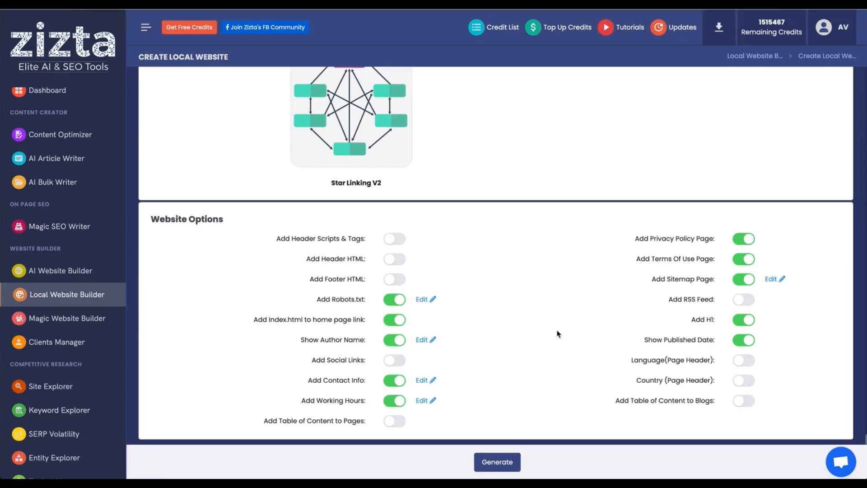
- Review the website's working hours from Monday through Sunday
left_click(422, 400)
scroll(427, 189, "down", 5)
scroll(429, 180, "down", 3)
scroll(428, 176, "up", 8)
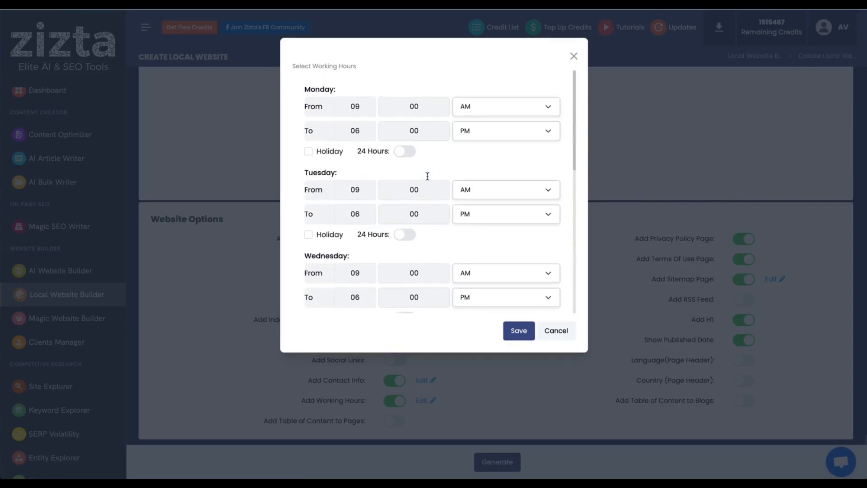
scroll(428, 178, "down", 8)
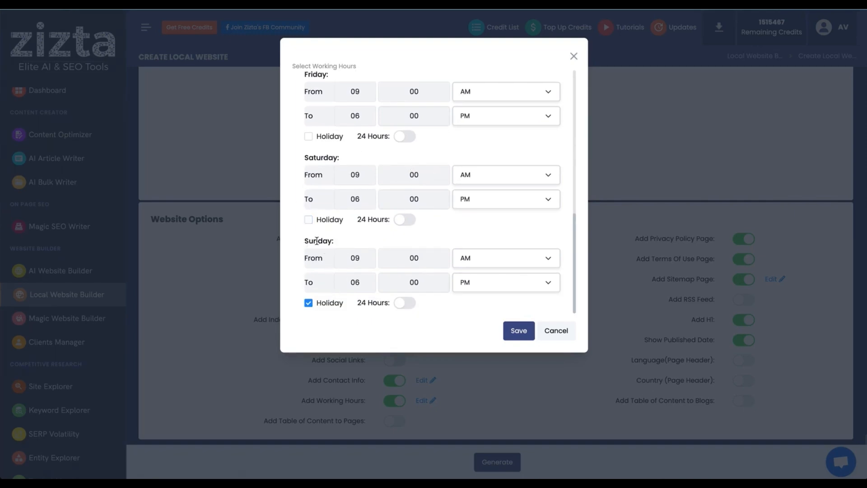
- Try the Holiday and 24 Hours settings for Saturday, switch them back off and close the working hours without saving
left_click(309, 220)
left_click(309, 220)
left_click(408, 222)
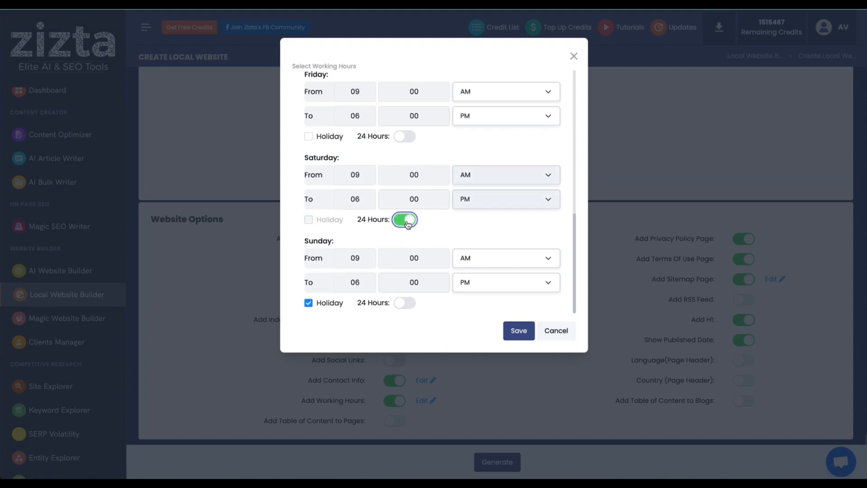
left_click(408, 222)
scroll(355, 195, "up", 8)
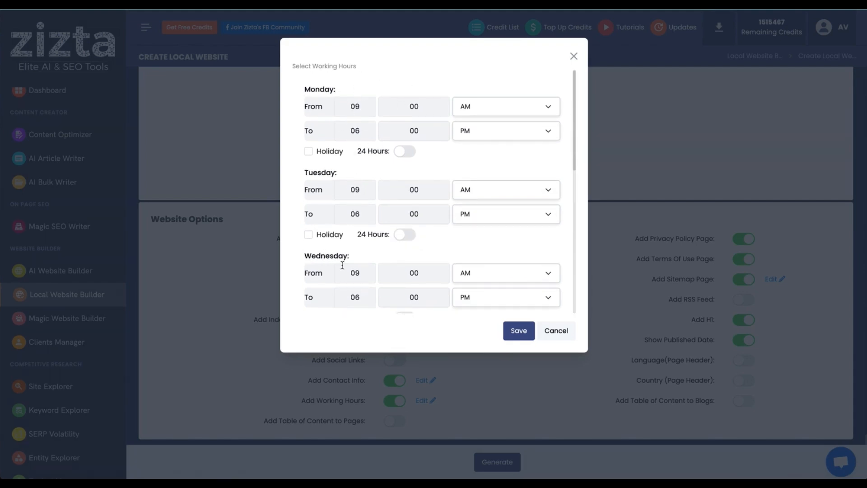
scroll(346, 262, "down", 10)
left_click(574, 56)
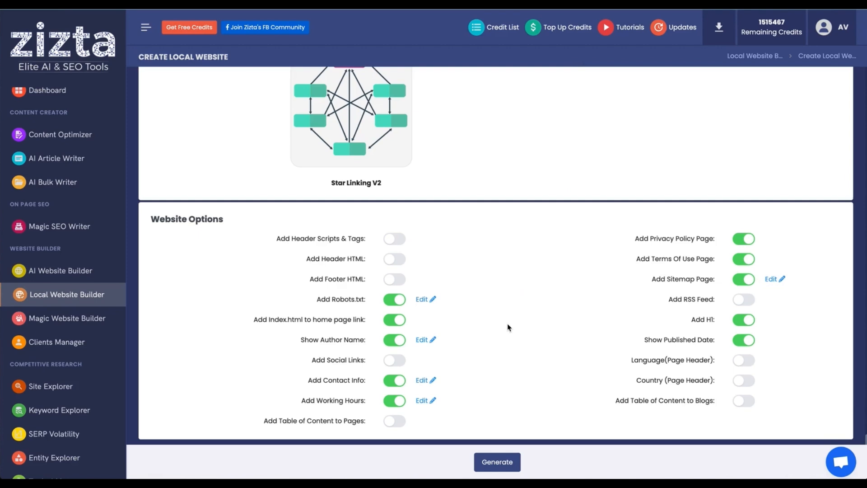
- Enable Add Table of Content to Pages in the website options
left_click(396, 422)
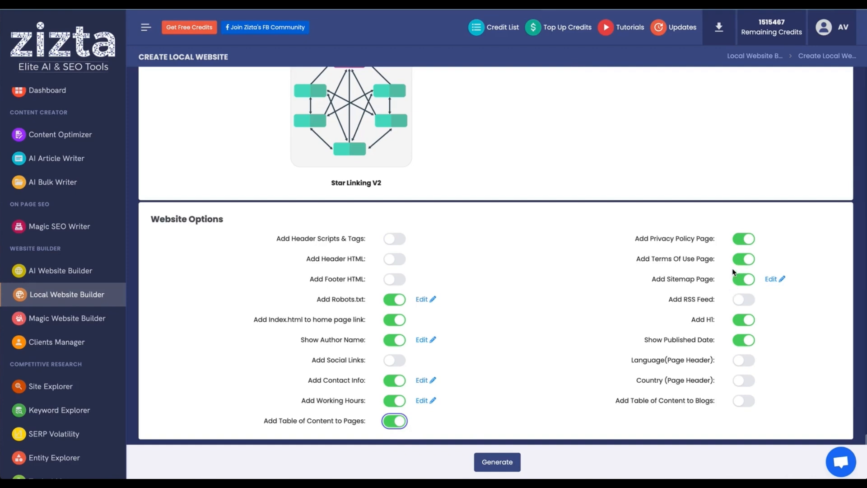
- Try clearing the website URL used for the sitemap page, then cancel the edit
left_click(770, 281)
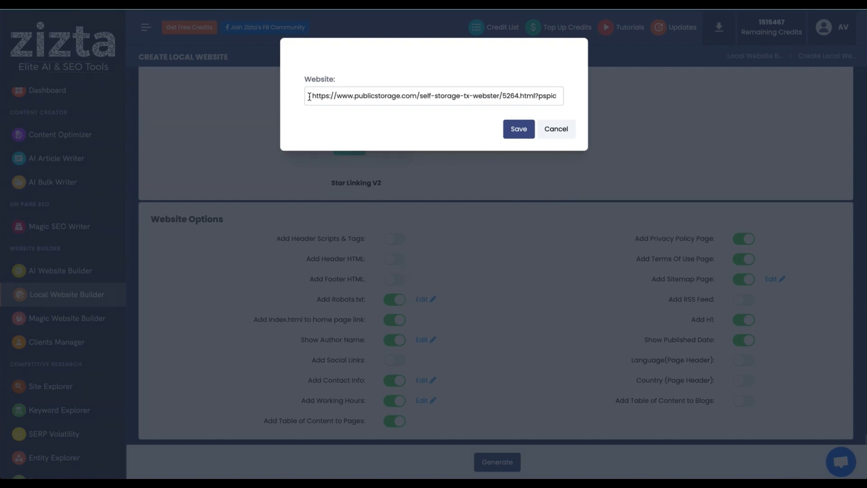
left_click_drag(309, 97, 586, 100)
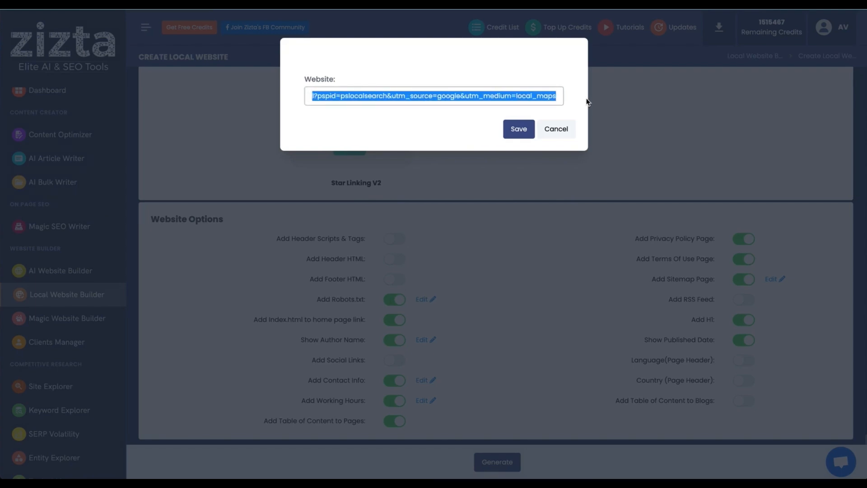
key("BackSpace")
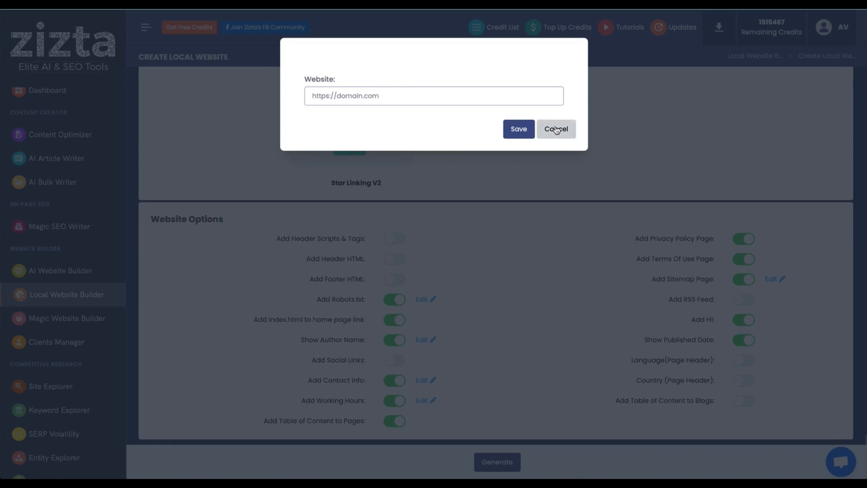
left_click(351, 98)
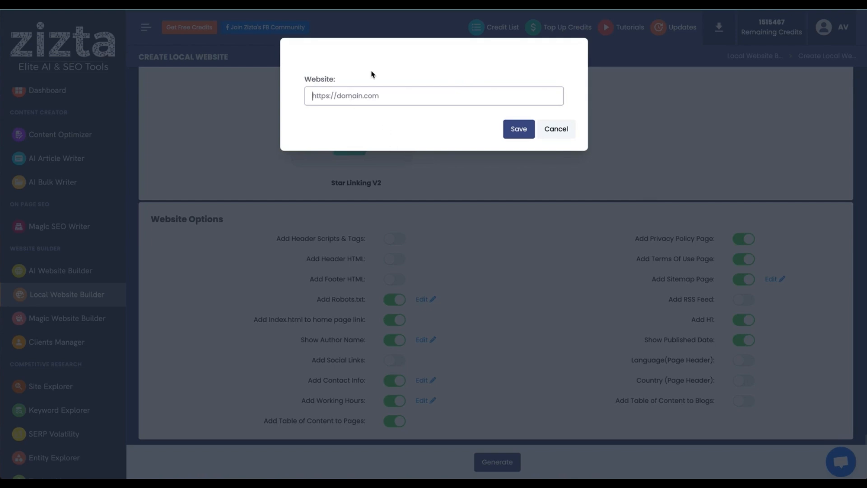
left_click(557, 132)
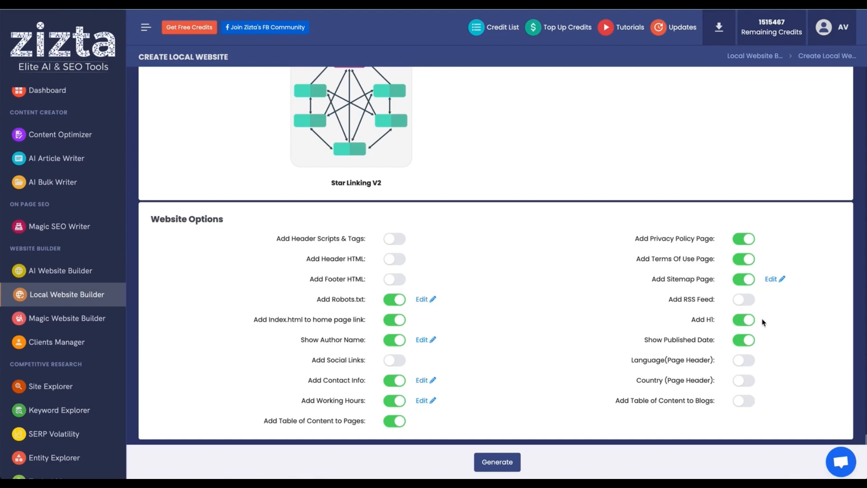
- Turn off Show Published Date and enable the page-header language, saving it as English
left_click(751, 343)
left_click(744, 360)
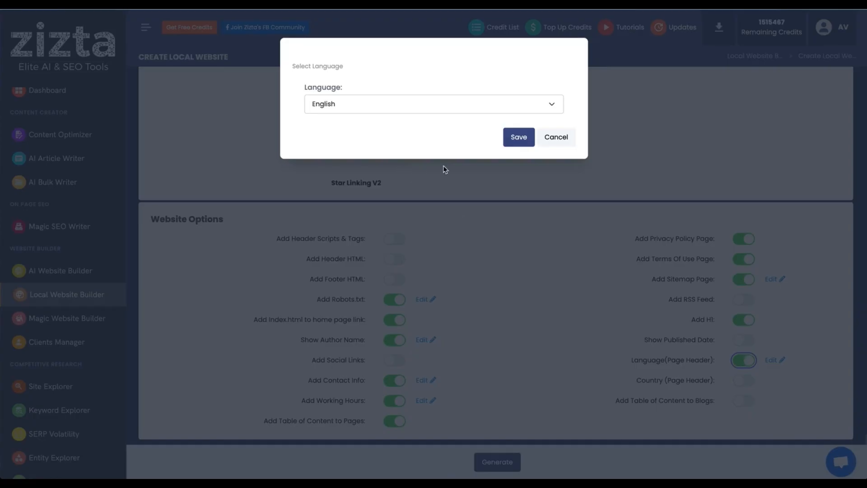
left_click(526, 137)
- Enable the page-header country and save it as United States
left_click(746, 380)
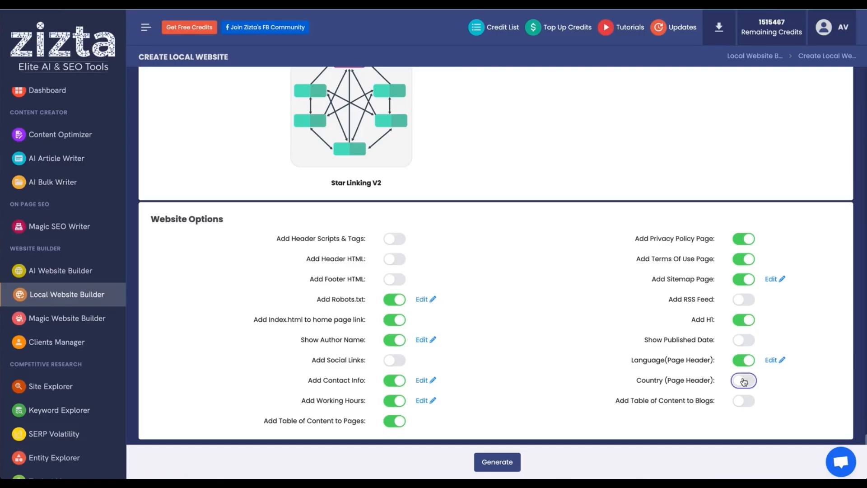
left_click(518, 137)
- Try switching the page-header country to Canada and cancel the change
left_click(772, 380)
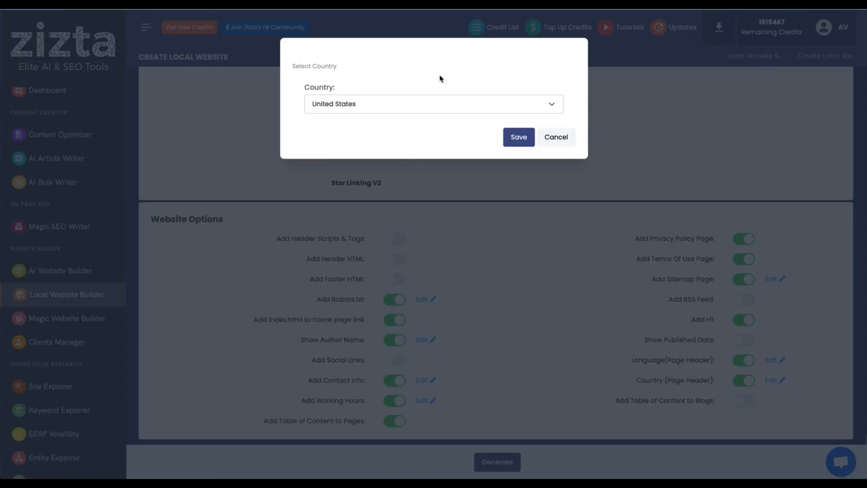
left_click(451, 110)
scroll(441, 322, "down", 5)
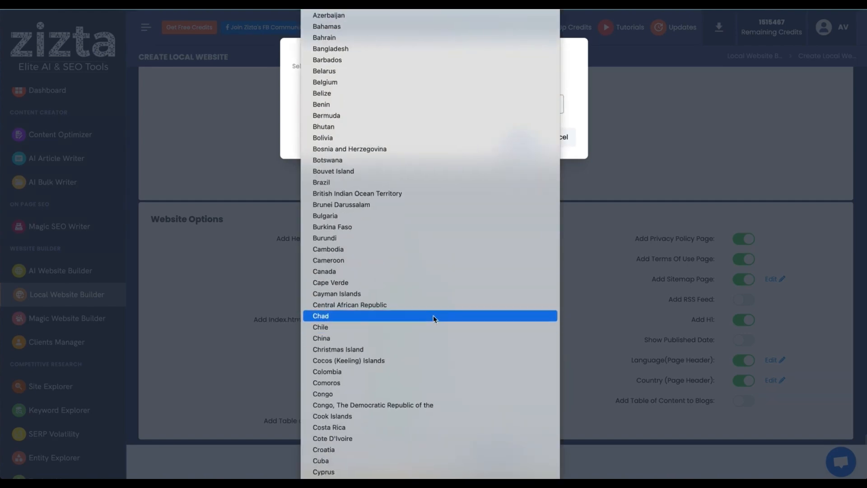
left_click(421, 271)
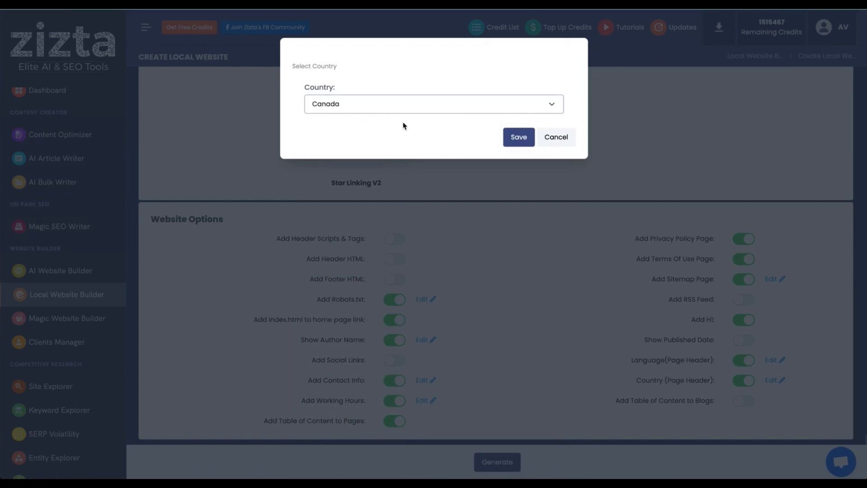
left_click(557, 137)
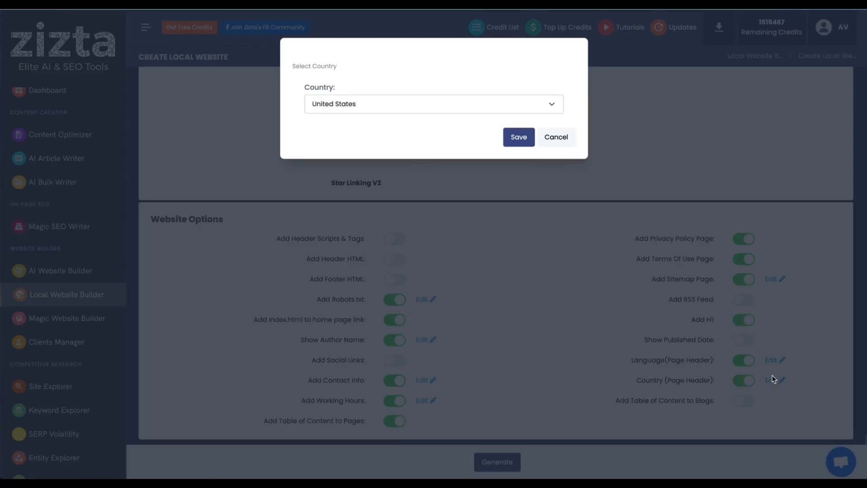
left_click(773, 379)
left_click(570, 137)
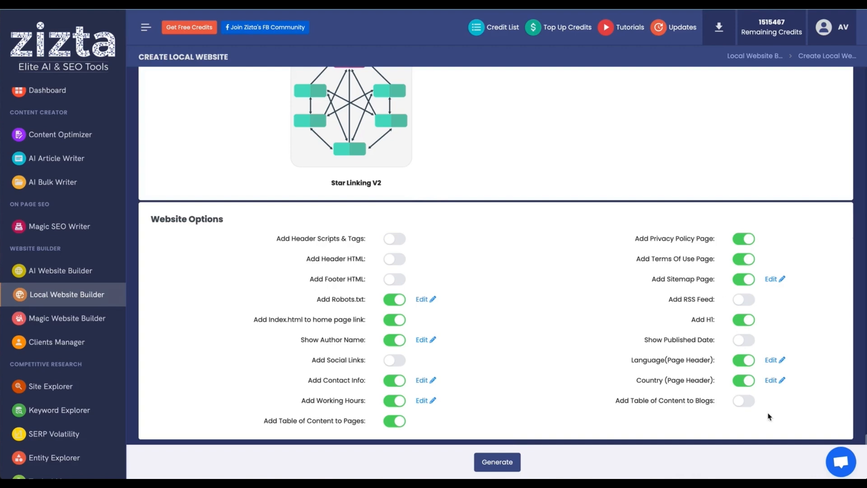
- Enable Add Table of Content to Blogs, generate the website and confirm creating the pages
left_click(743, 401)
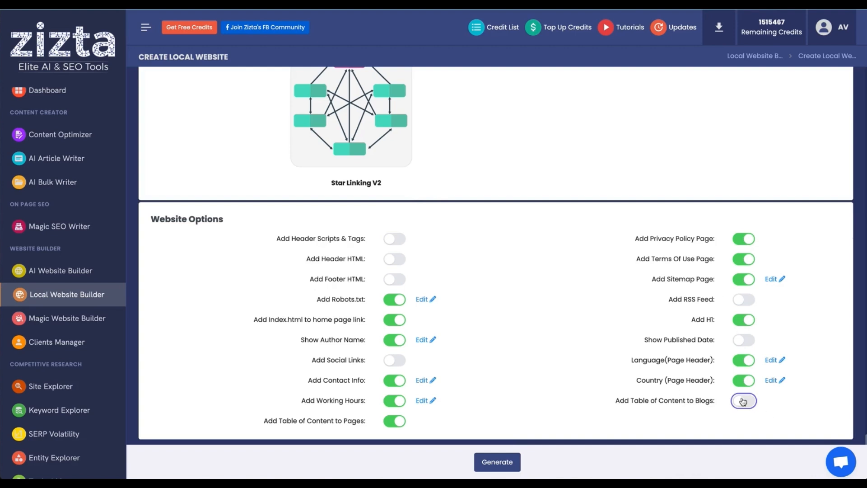
left_click(496, 463)
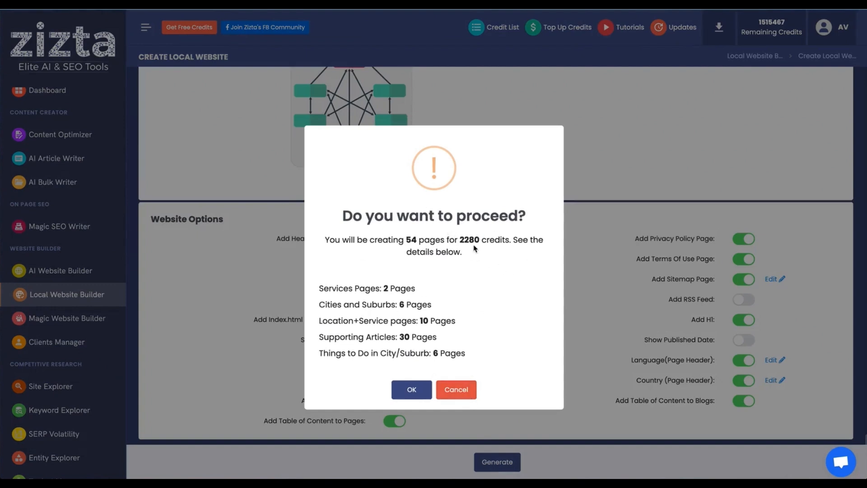
left_click(413, 389)
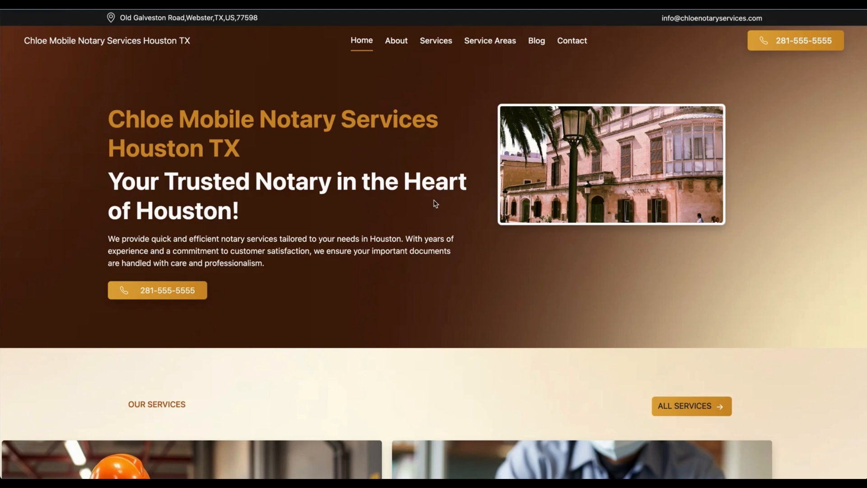
- Review the generated site's home page from the hero section through services, value and schedule sections to the footer
scroll(368, 262, "down", 8)
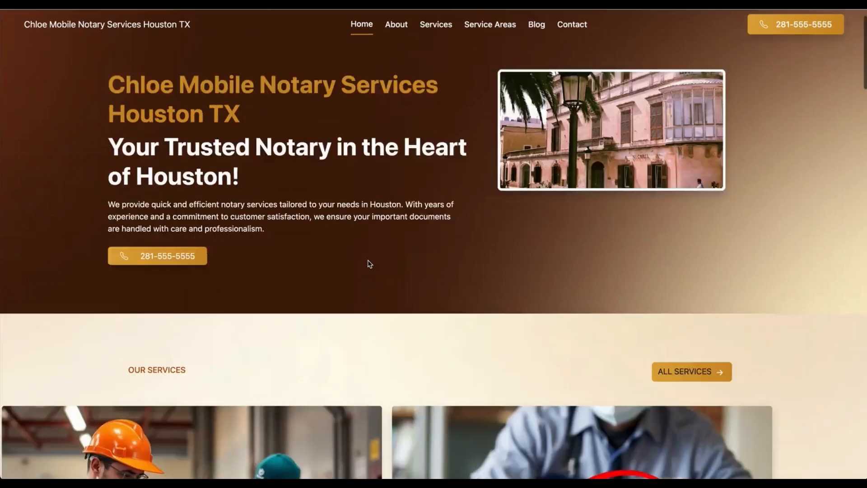
scroll(368, 262, "up", 4)
scroll(369, 265, "down", 12)
scroll(369, 265, "down", 20)
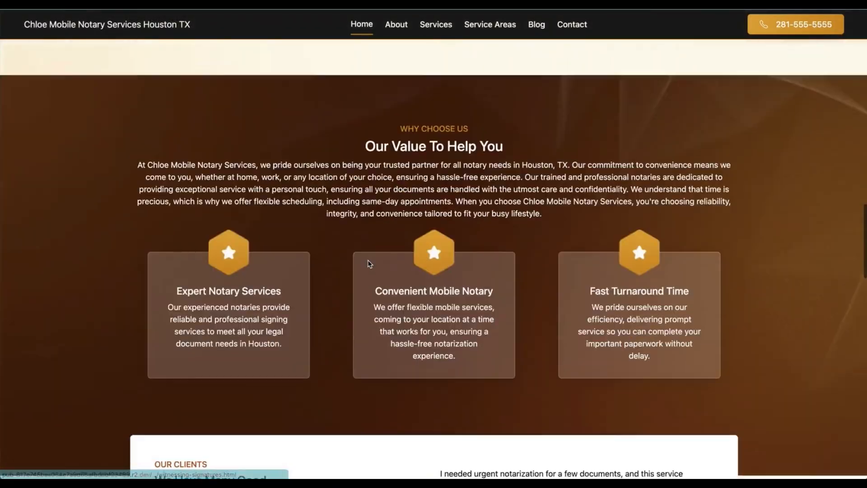
scroll(369, 265, "down", 8)
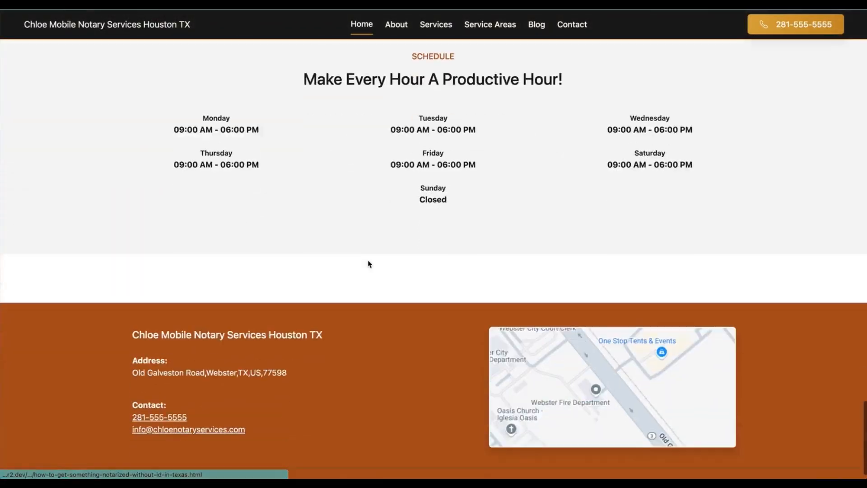
scroll(369, 264, "up", 20)
scroll(368, 264, "up", 15)
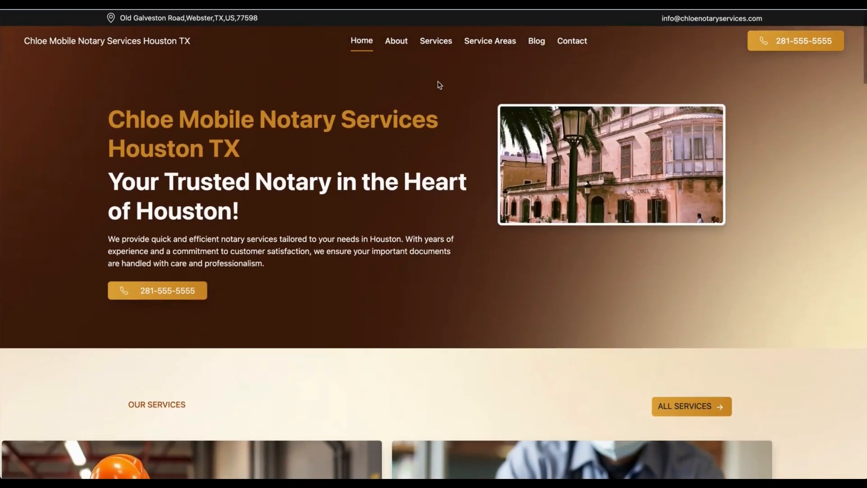
- Open the Witnessing signatures service and review the blog post "Can A Notary Witness A Signature?", including its table of contents, FAQs and related links
mouse_move(446, 41)
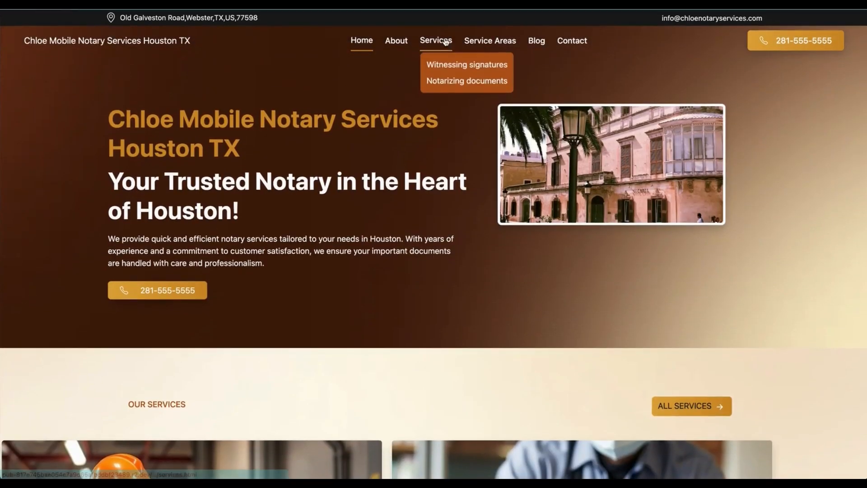
left_click(447, 70)
scroll(315, 261, "down", 1)
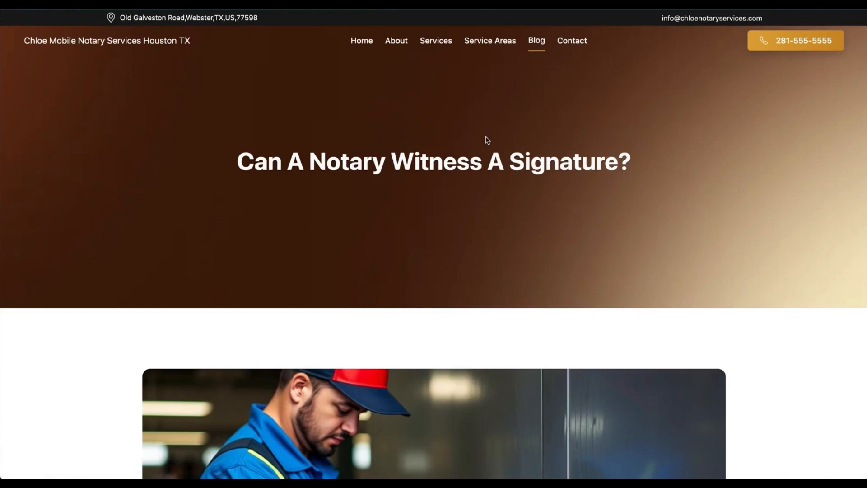
scroll(448, 196, "down", 15)
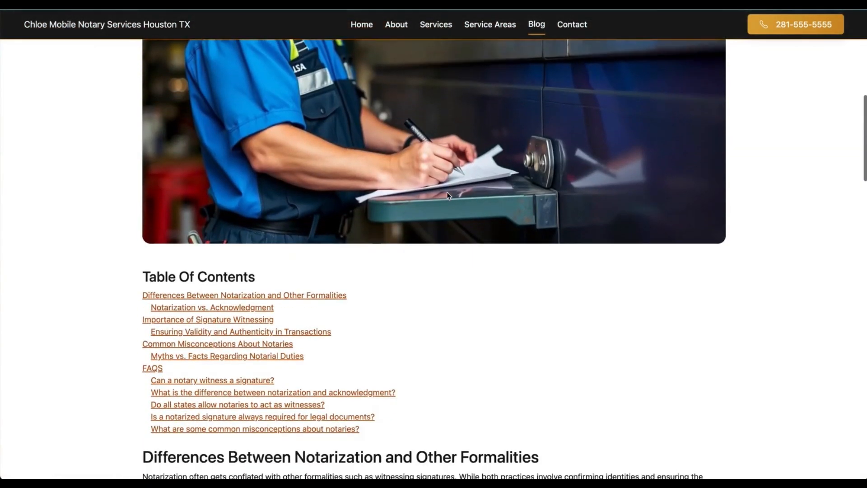
scroll(447, 192, "up", 4)
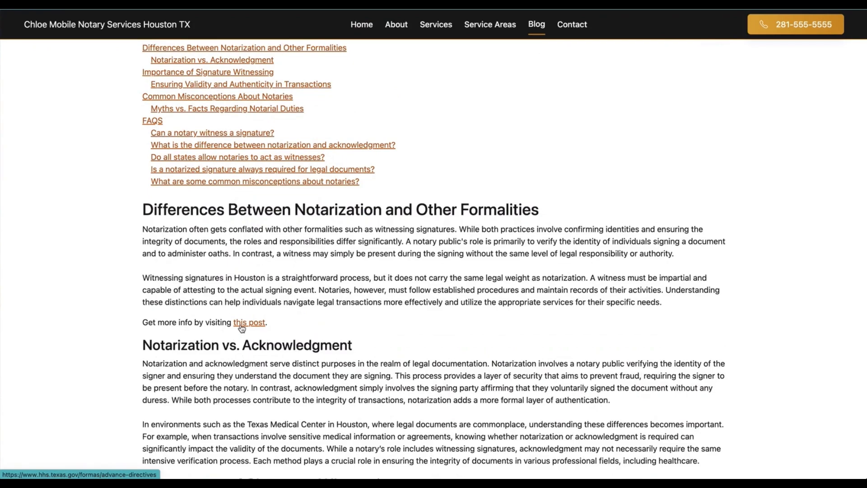
scroll(279, 367, "down", 20)
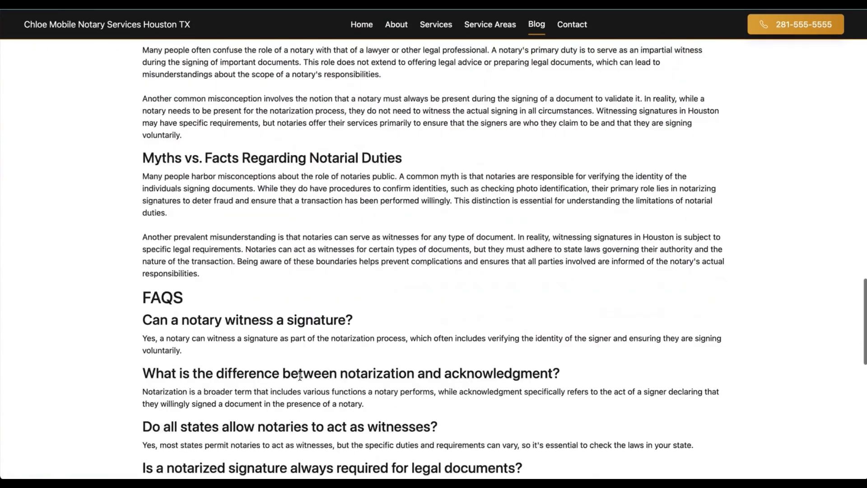
scroll(302, 380, "down", 7)
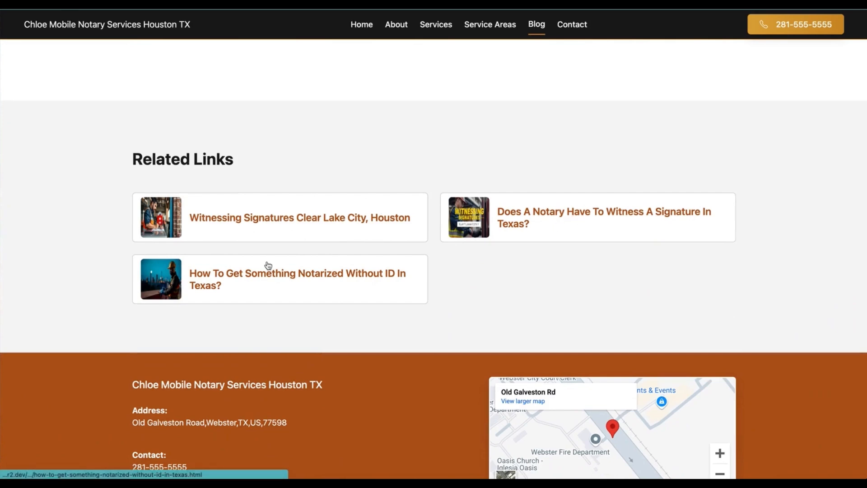
- Open the related post "Does A Notary Have To Witness A Signature In Texas?" and review its contents down to the related links
left_click(618, 227)
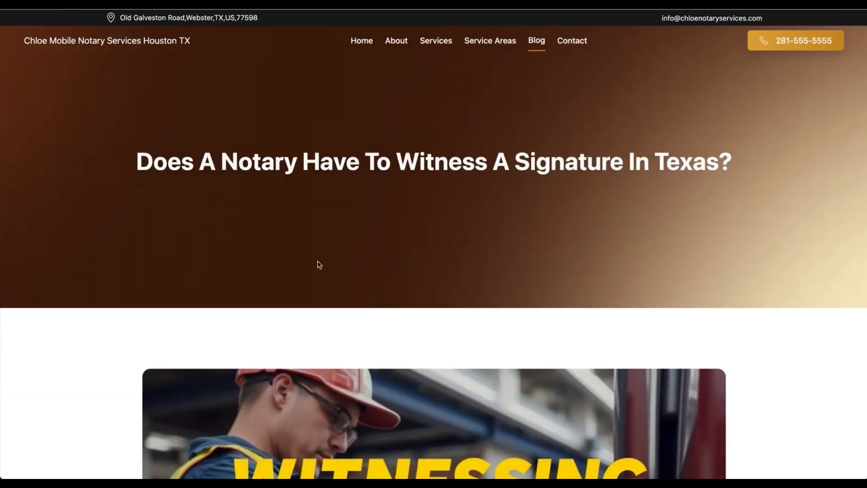
scroll(306, 266, "down", 10)
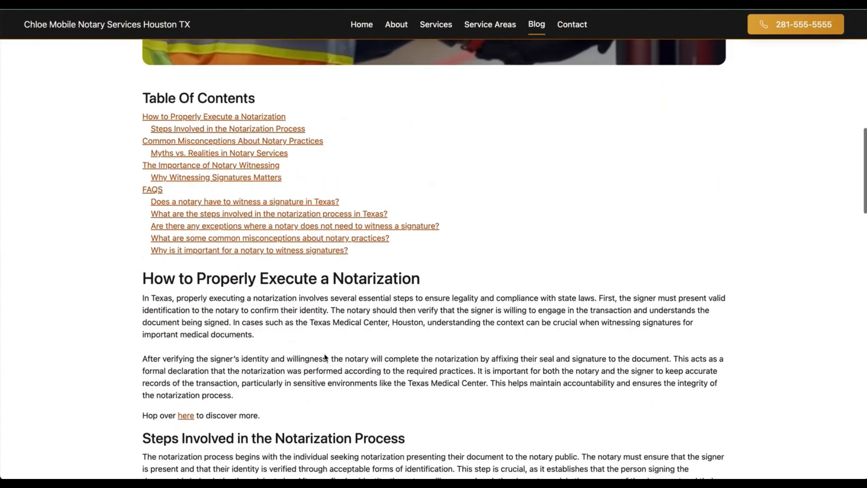
scroll(305, 269, "down", 5)
scroll(186, 291, "down", 15)
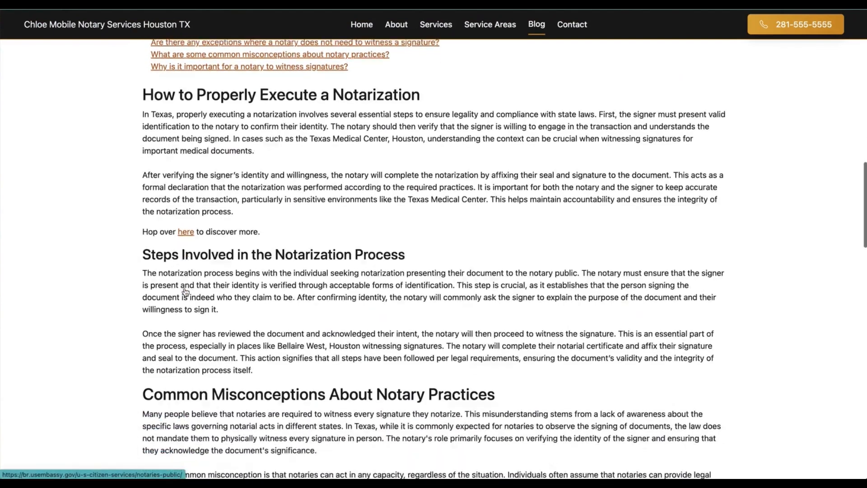
scroll(184, 289, "down", 15)
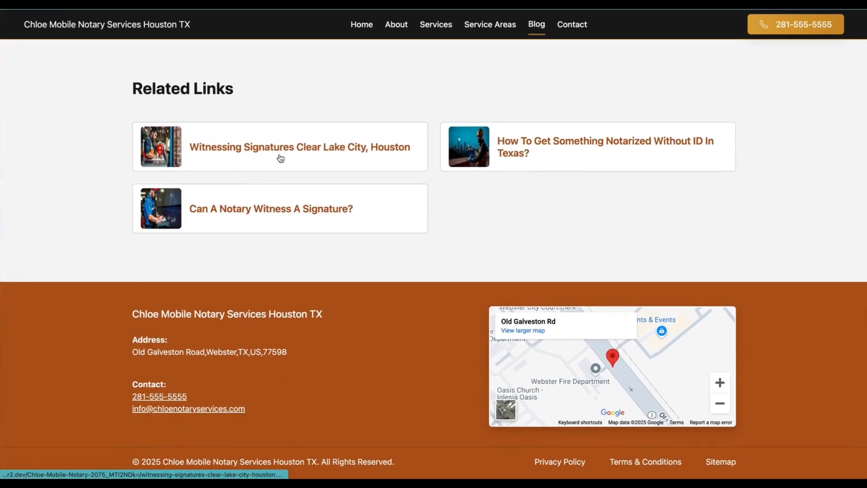
- Open the related page "Witnessing Signatures Clear Lake City, Houston" and review its benefits, process, reviews, gallery, area and related-link sections
left_click(292, 148)
scroll(304, 273, "down", 10)
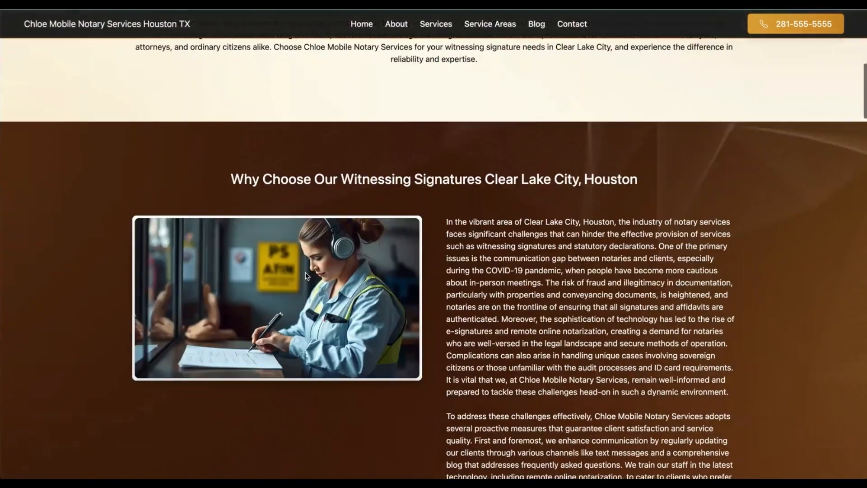
scroll(305, 273, "down", 9)
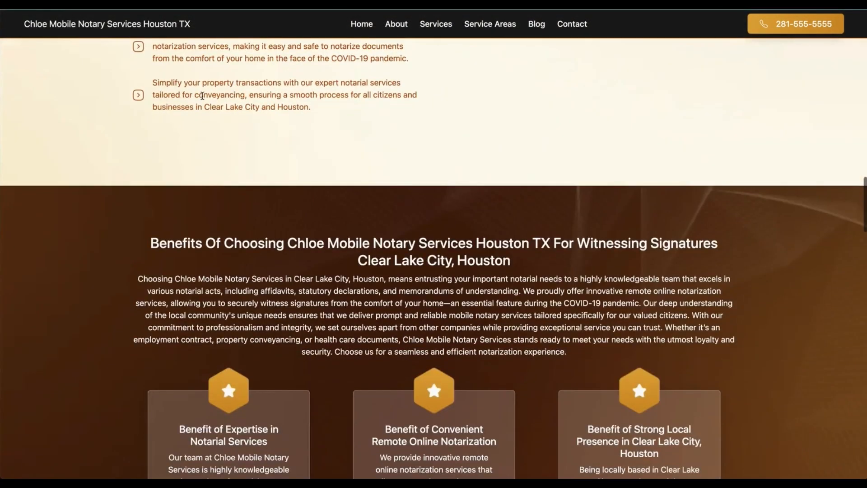
scroll(201, 97, "up", 5)
scroll(157, 190, "down", 6)
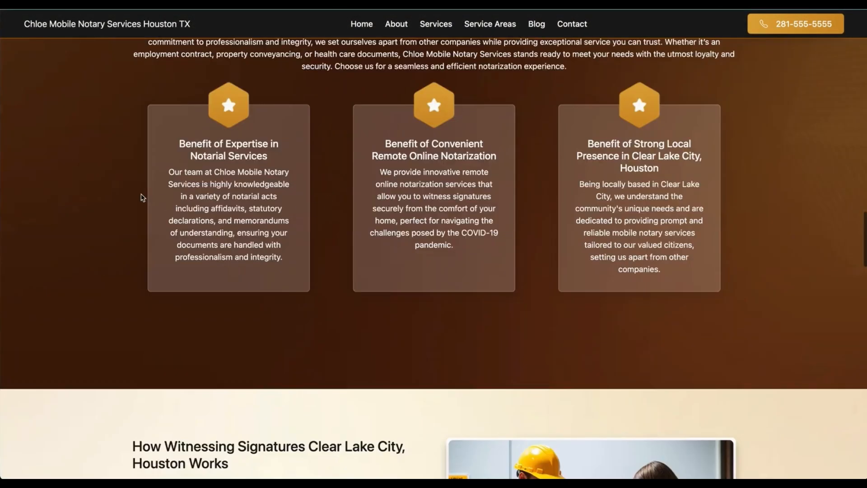
scroll(145, 194, "down", 6)
scroll(254, 282, "down", 9)
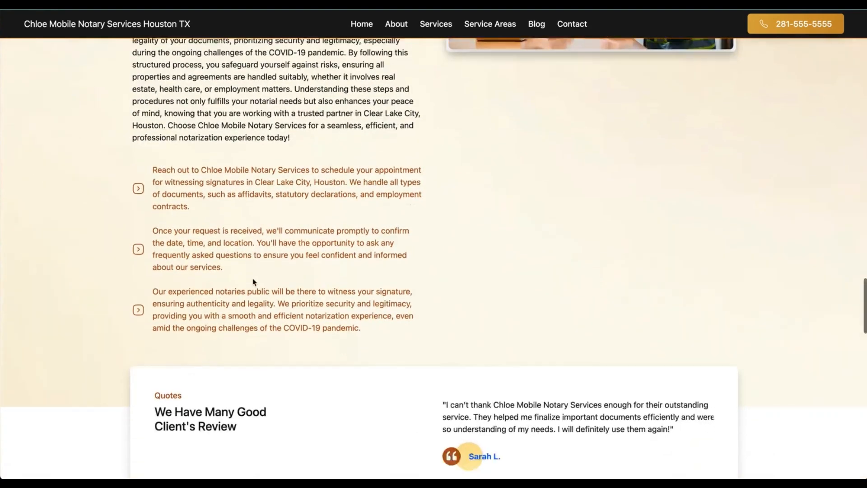
scroll(254, 283, "down", 2)
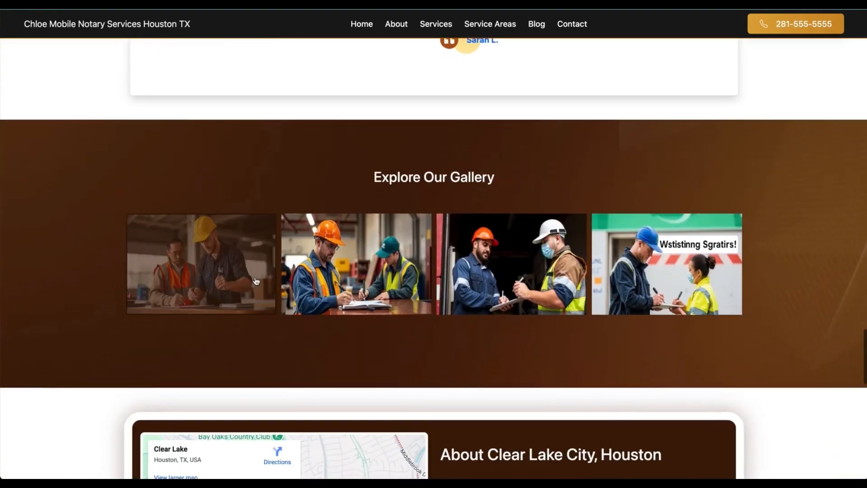
scroll(746, 276, "down", 1)
scroll(745, 275, "down", 15)
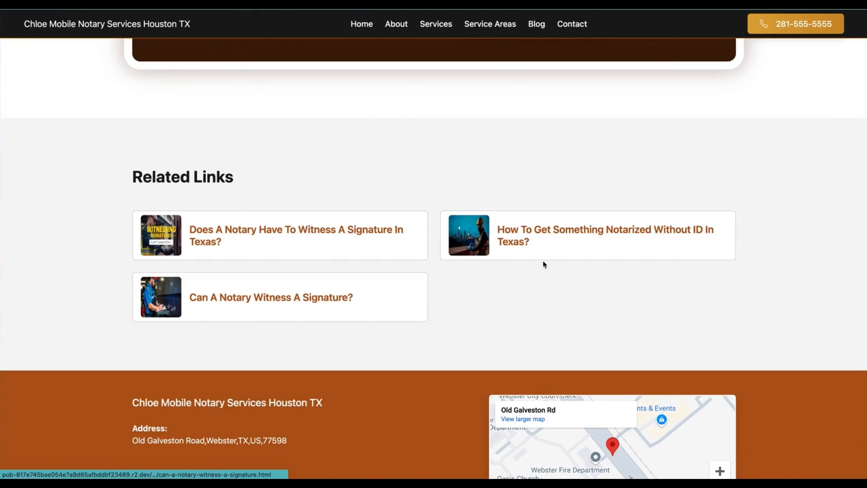
- Open the related post "How To Get Something Notarized Without ID In Texas?" and examine its body links, FAQs and related links
left_click(579, 243)
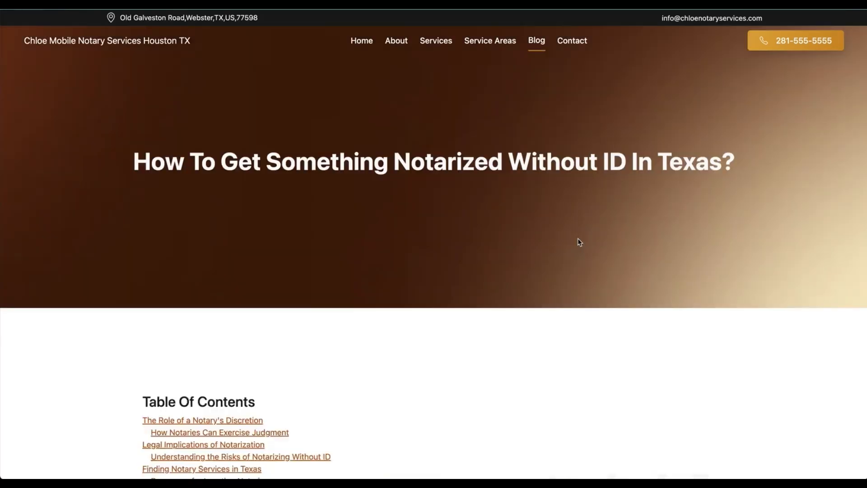
scroll(580, 242, "down", 10)
scroll(580, 243, "down", 12)
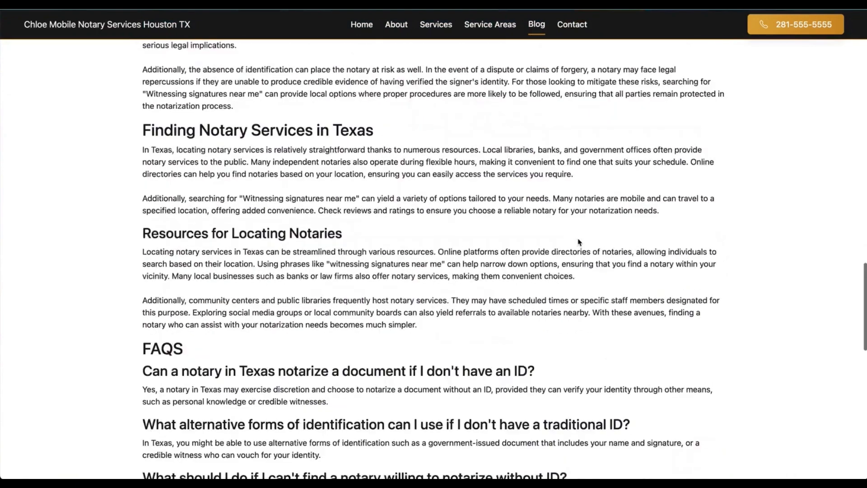
scroll(579, 243, "up", 11)
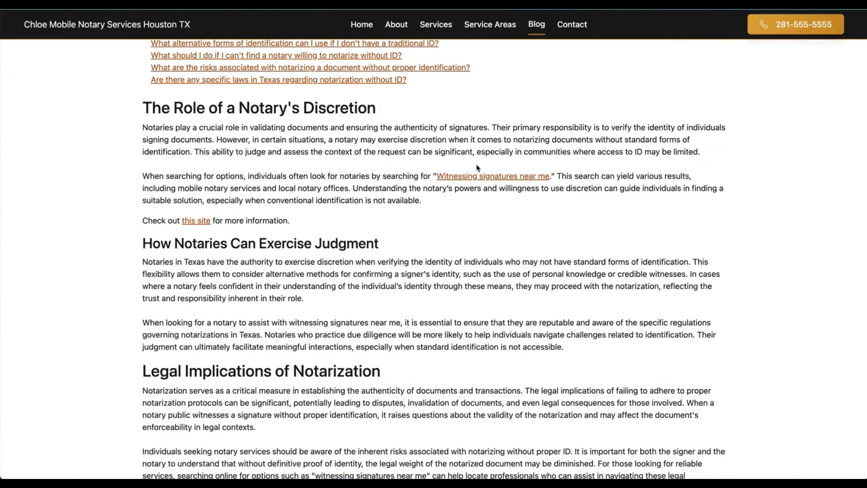
scroll(440, 248, "down", 1)
scroll(439, 248, "down", 15)
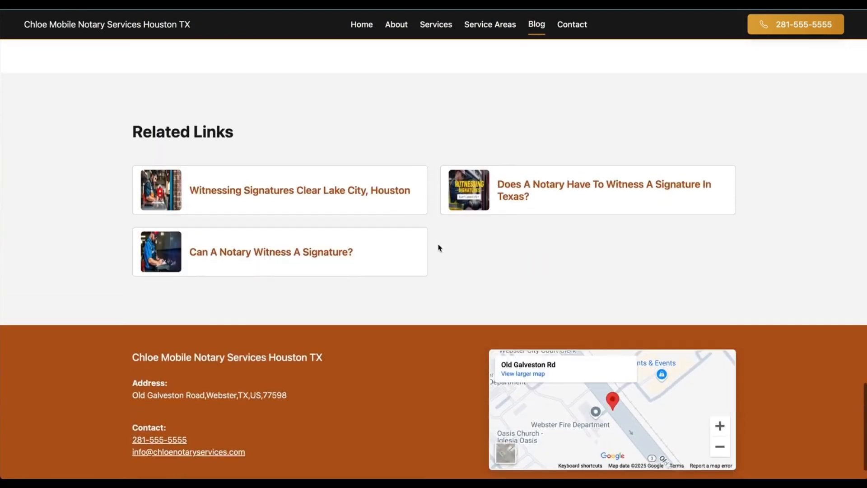
scroll(438, 248, "up", 2)
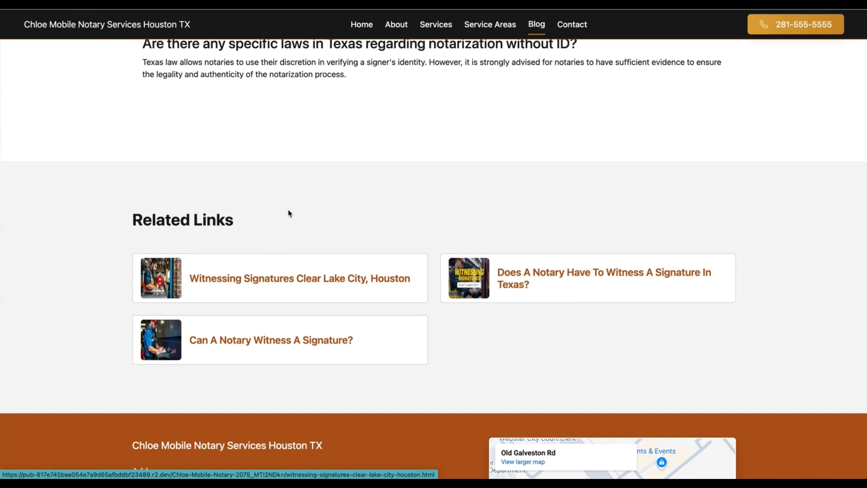
- Review the post "Things To Do And Places To Visit In Bellaire West, Houston" down to the Nature Discovery Center section and map
scroll(289, 212, "down", 3)
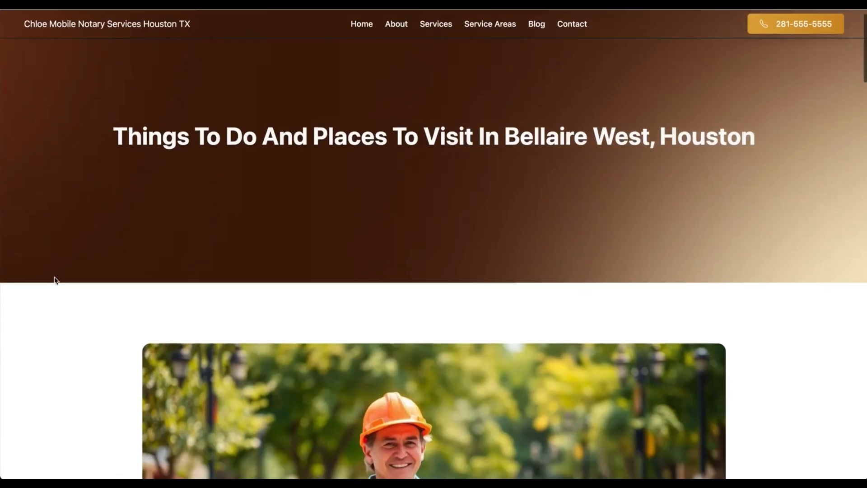
scroll(55, 280, "down", 4)
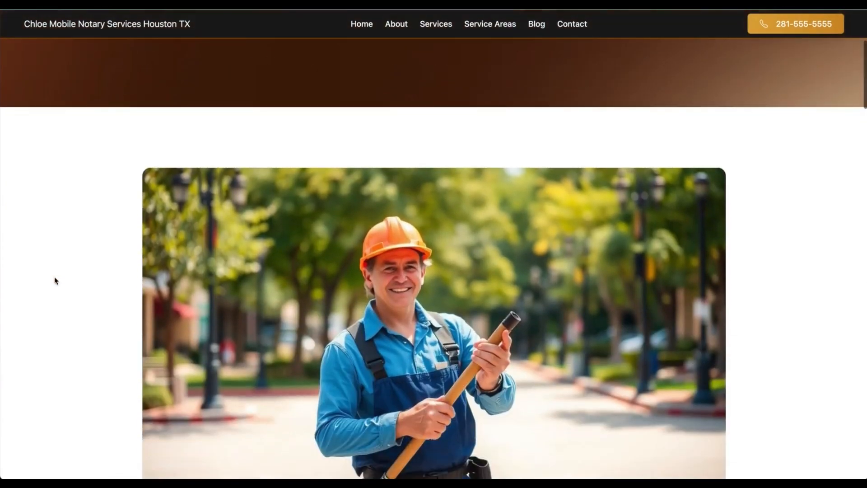
scroll(55, 280, "up", 2)
scroll(54, 280, "down", 10)
scroll(54, 281, "down", 3)
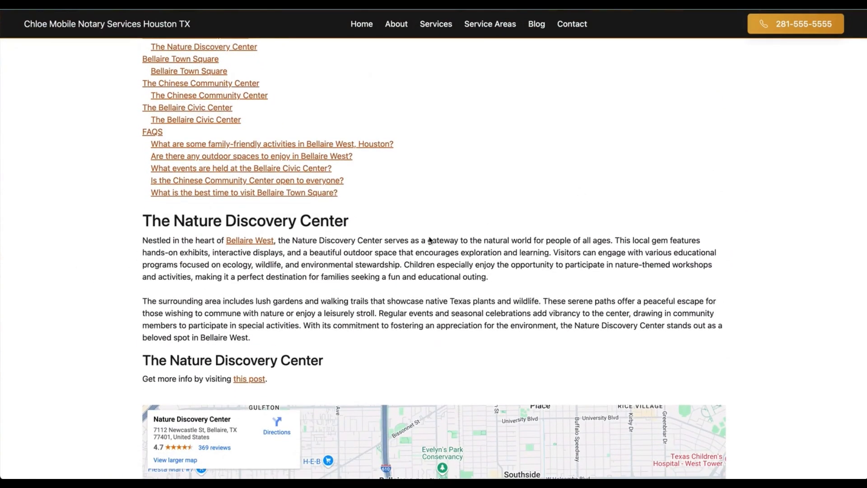
scroll(382, 248, "down", 2)
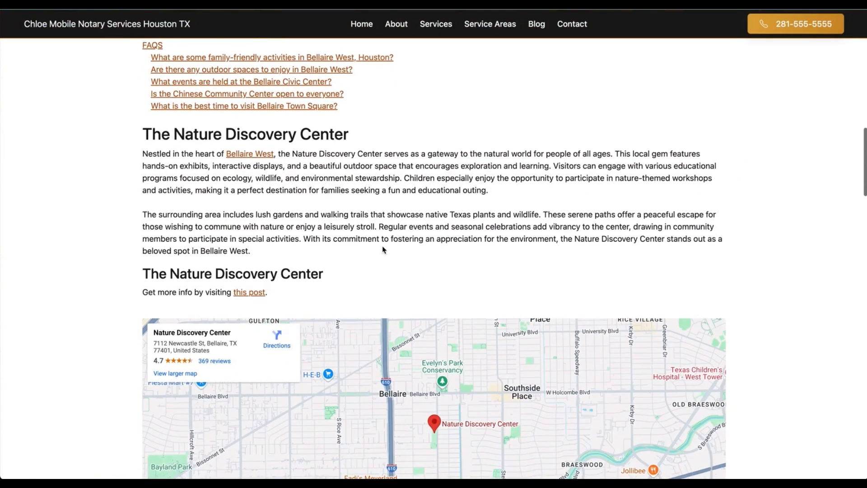
- Follow the post's Bellaire West link, review the service area page and its Areas We Served lists, and return to the post
left_click(260, 154)
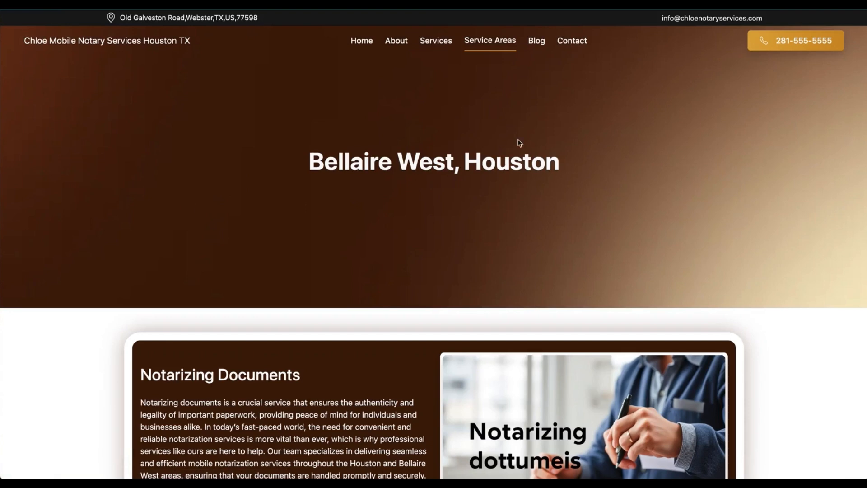
scroll(277, 285, "down", 20)
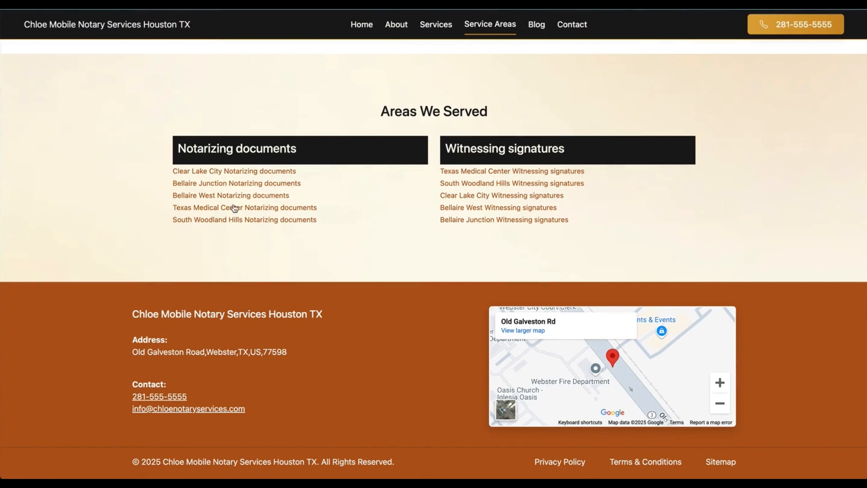
left_click(68, 4)
scroll(155, 345, "down", 10)
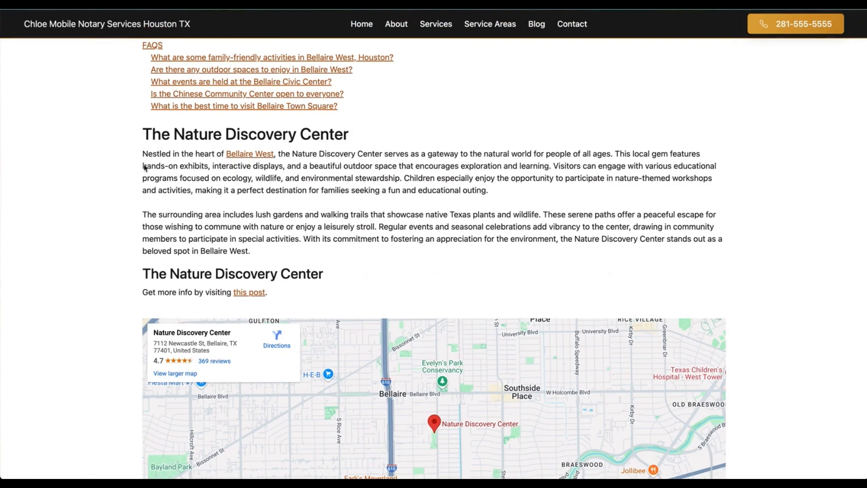
- Switch back to Zizta's Local Website Builder and review the available actions for the first Chloe Mobile Notary Services Houston TX website
left_click(45, 23)
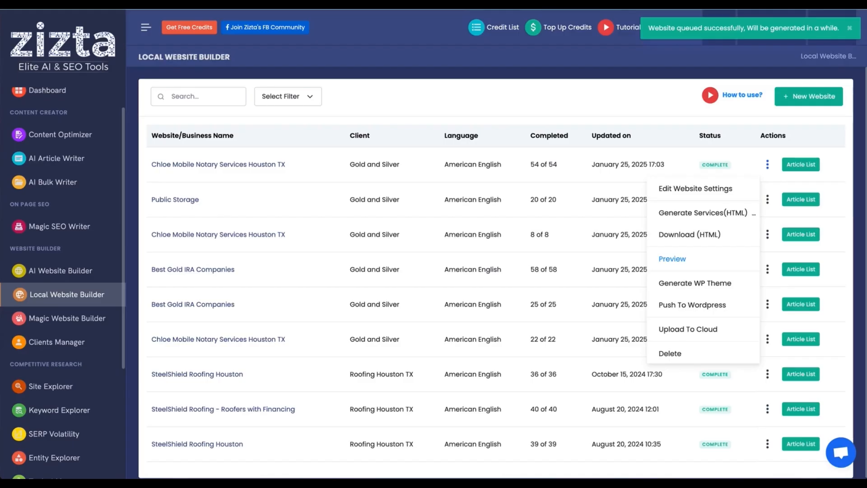
left_click(400, 290)
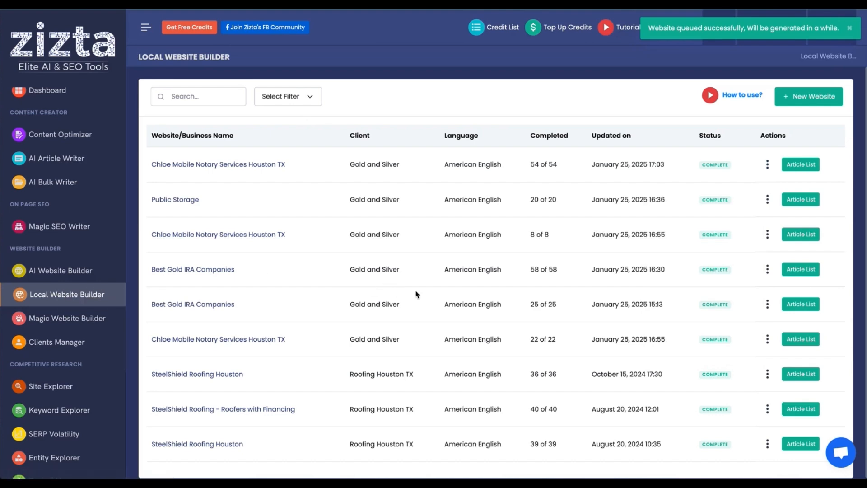
left_click(767, 165)
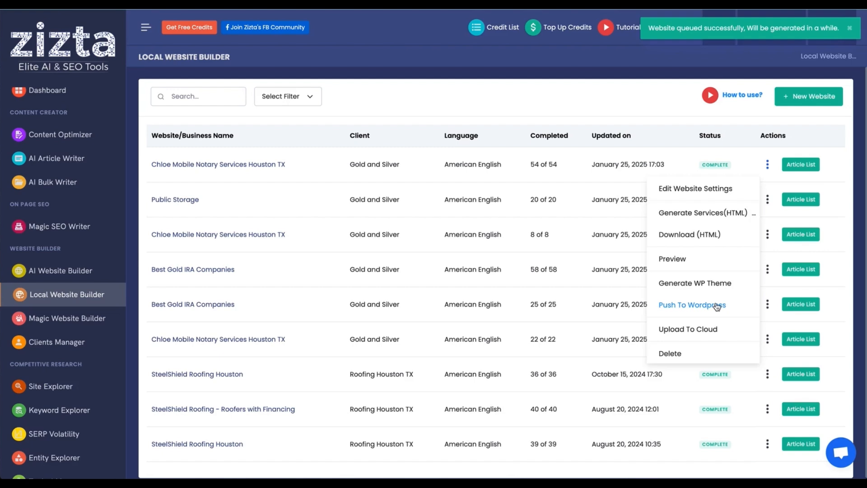
left_click(475, 77)
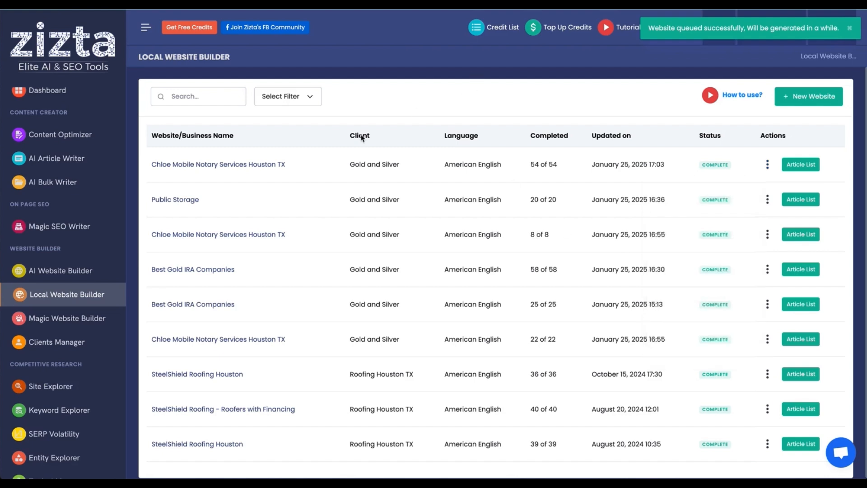
- Dismiss the website-queued notification, view the support chat and close it again
left_click(852, 32)
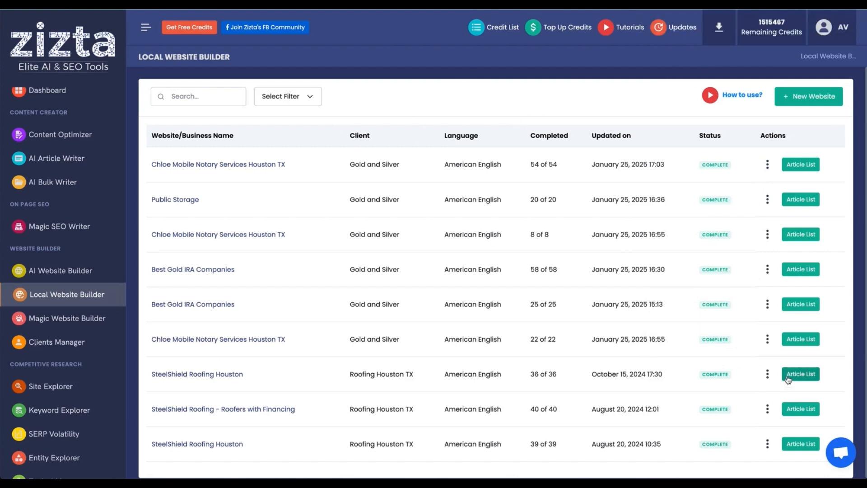
left_click(841, 457)
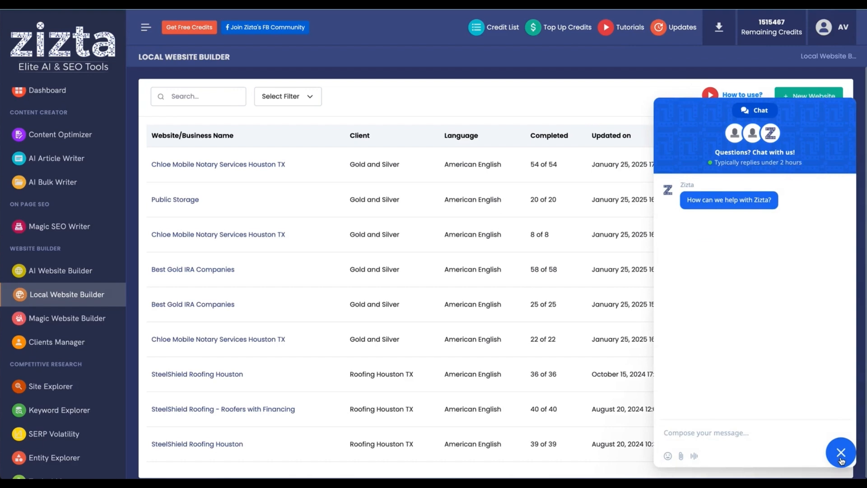
left_click(841, 457)
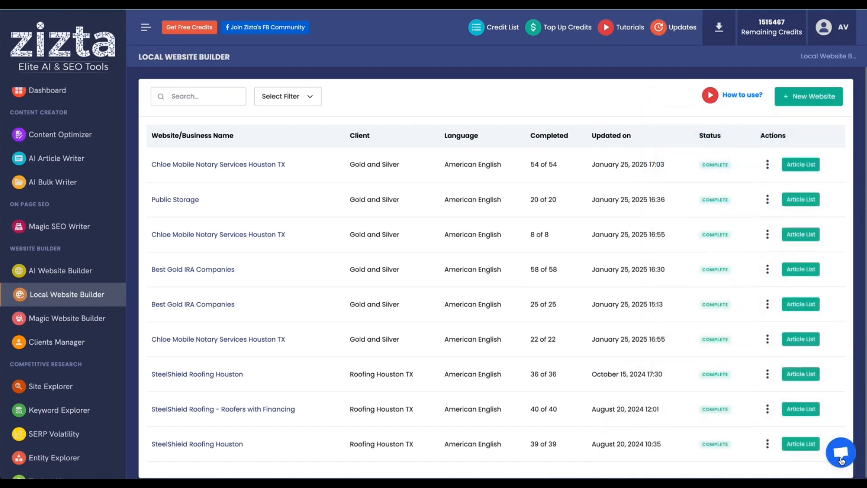